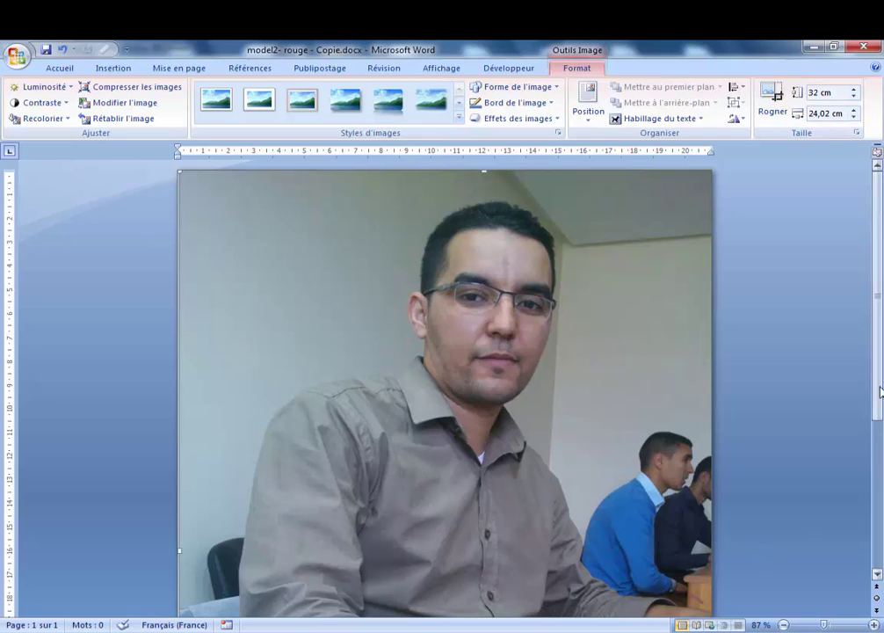
Step: Set the photo's text wrapping to behind the text (Derrière le texte)
scroll(761, 556, down, 5)
scroll(881, 275, up, 5)
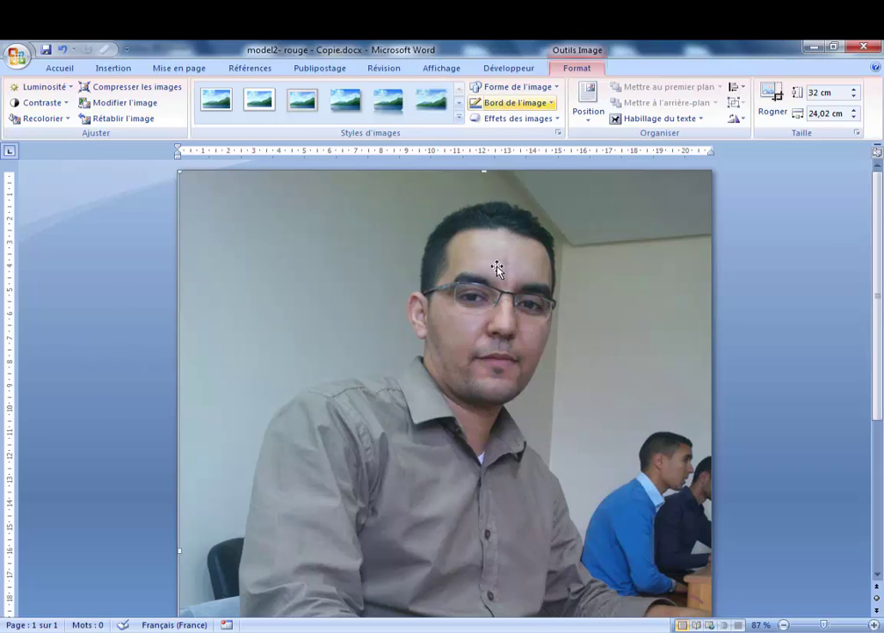
click(654, 119)
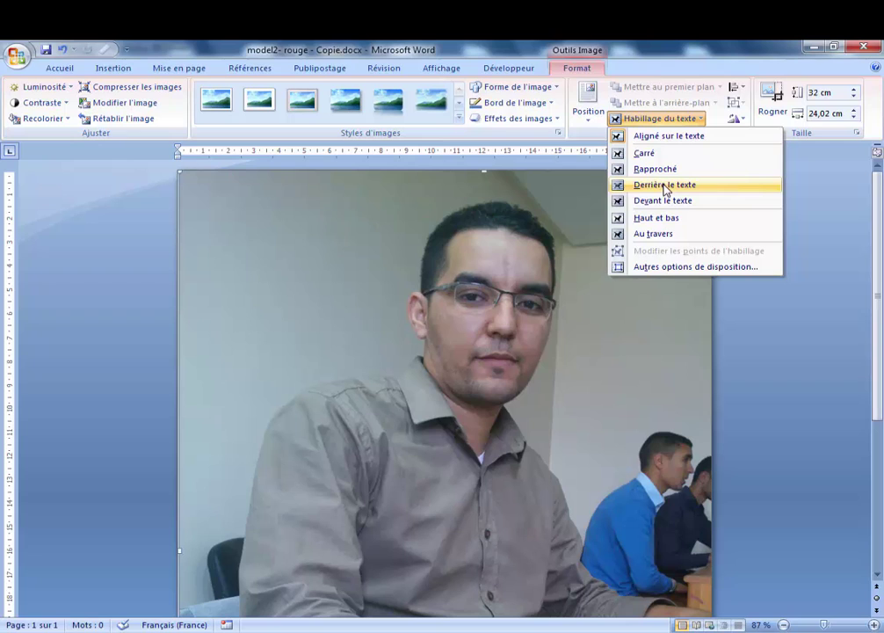
click(666, 187)
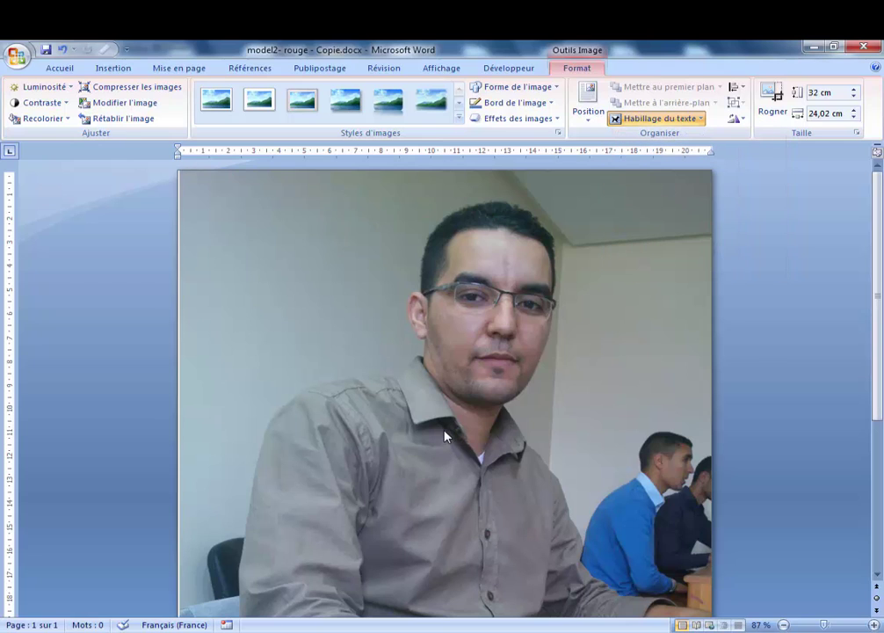
Step: Move the photo horizontally so its left edge sits about 5.5 cm from the page's left edge
drag(497, 371, 418, 367)
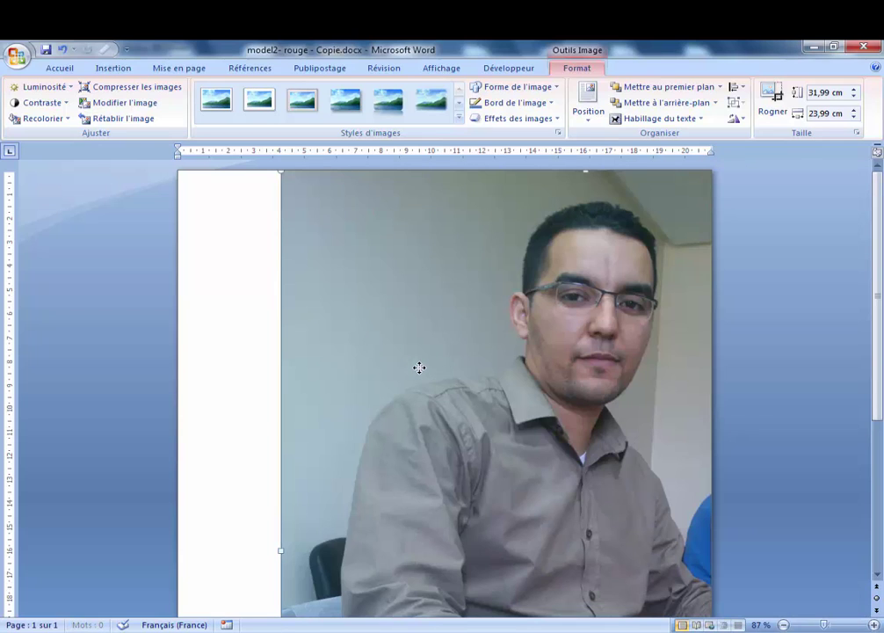
drag(477, 376, 485, 375)
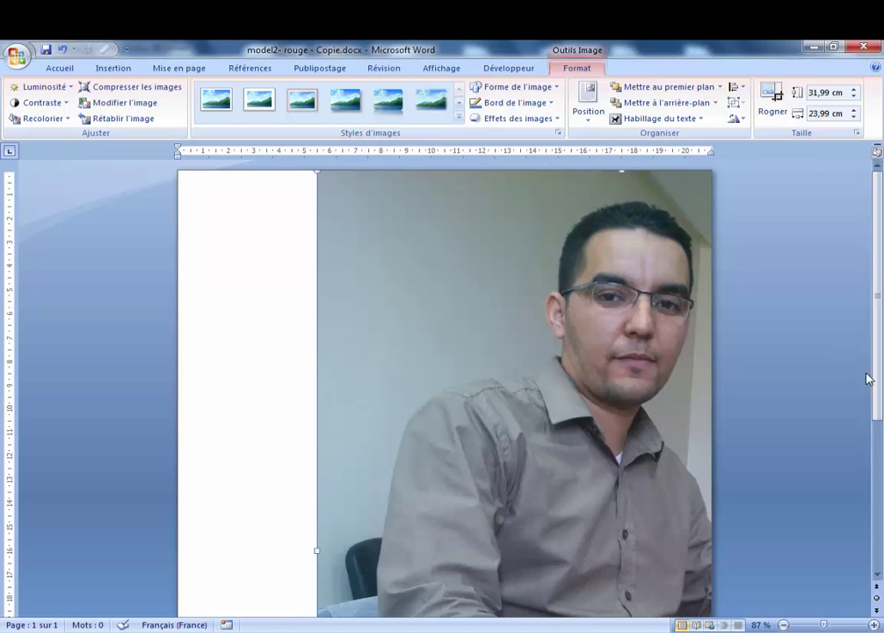
scroll(867, 374, down, 5)
scroll(883, 255, up, 6)
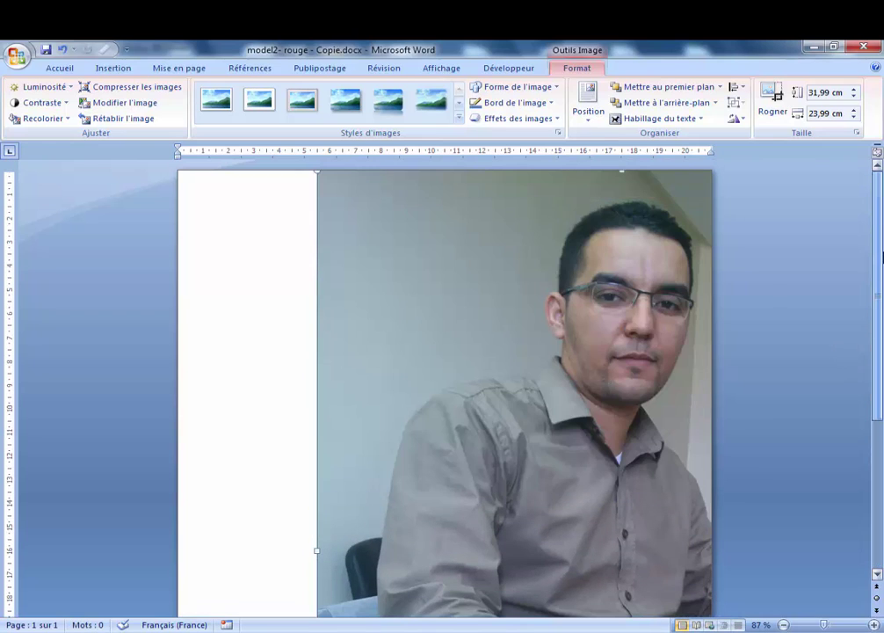
Step: Draw a full-height rectangle about 29.79 cm high and 12.67 cm wide from the page's left edge, covering part of the photo
click(135, 185)
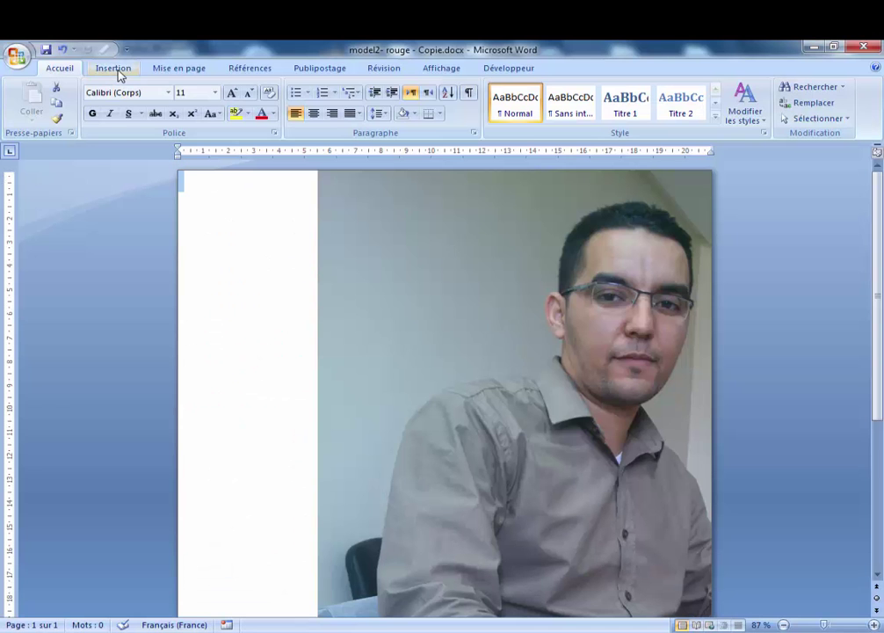
click(115, 70)
click(238, 101)
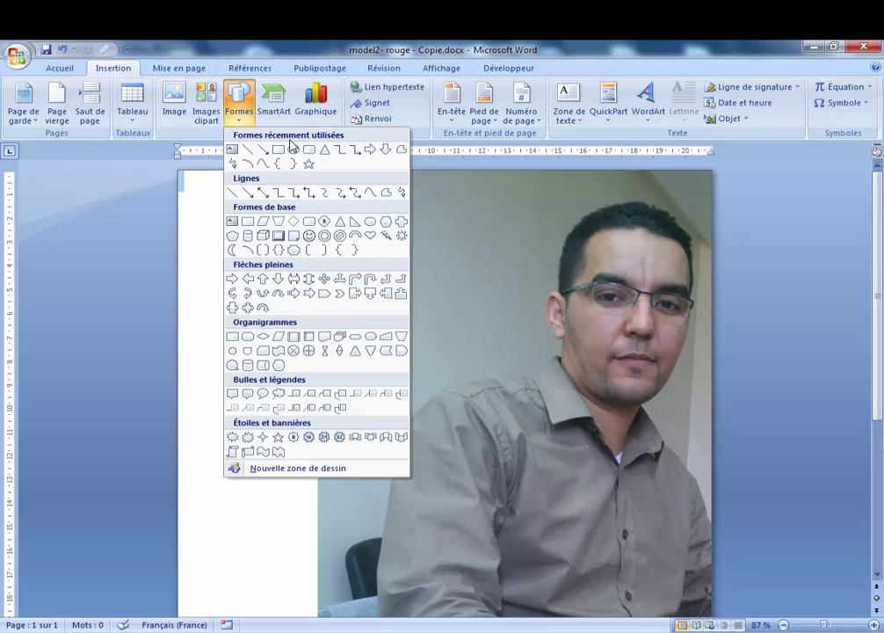
click(278, 149)
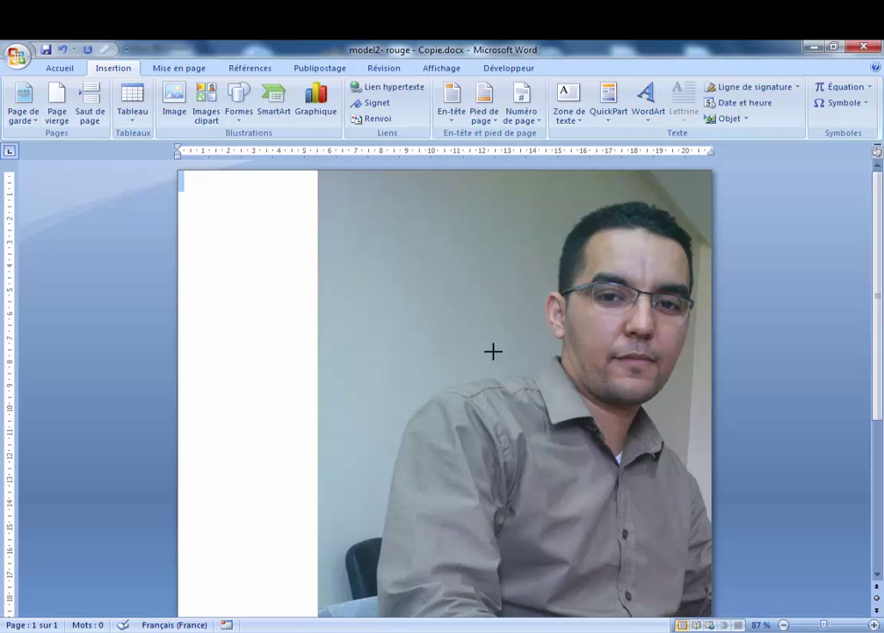
drag(493, 352, 499, 606)
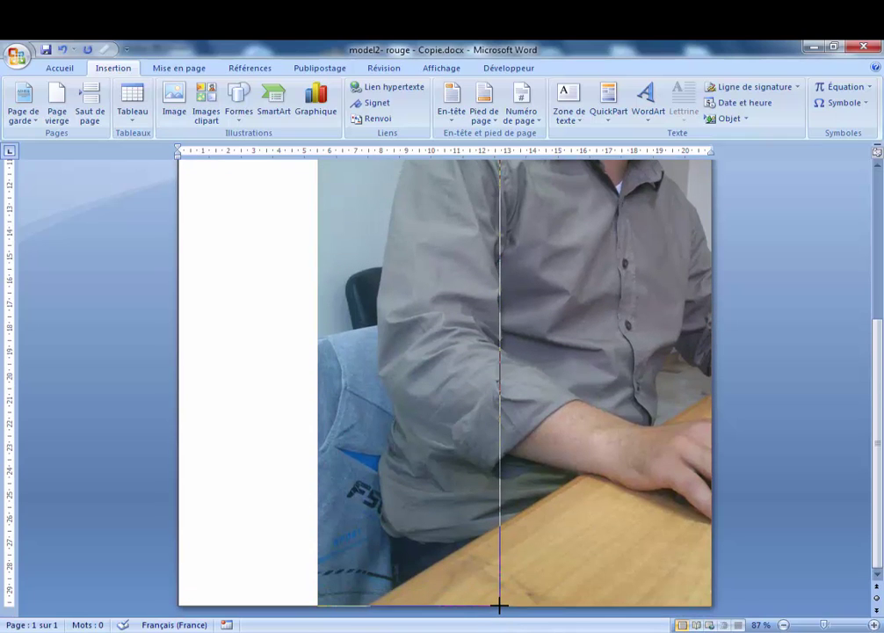
key(Escape)
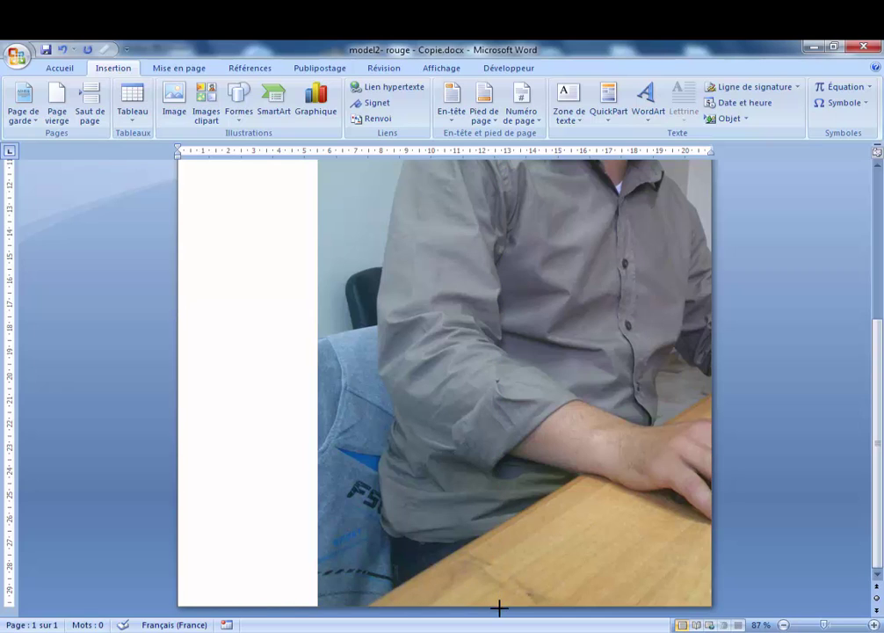
drag(500, 608, 500, 609)
scroll(879, 263, up, 6)
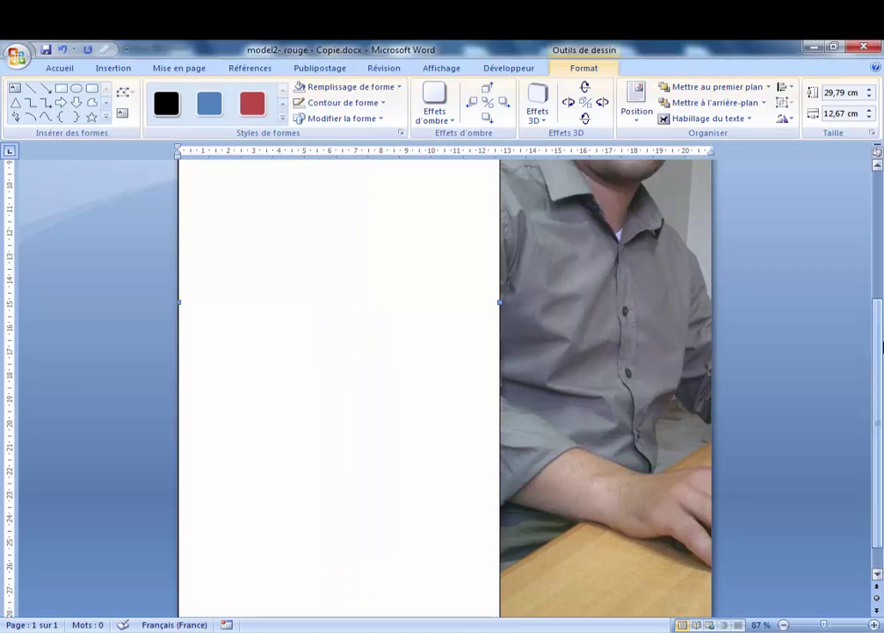
Step: Remove the outline of the large white rectangle
click(252, 219)
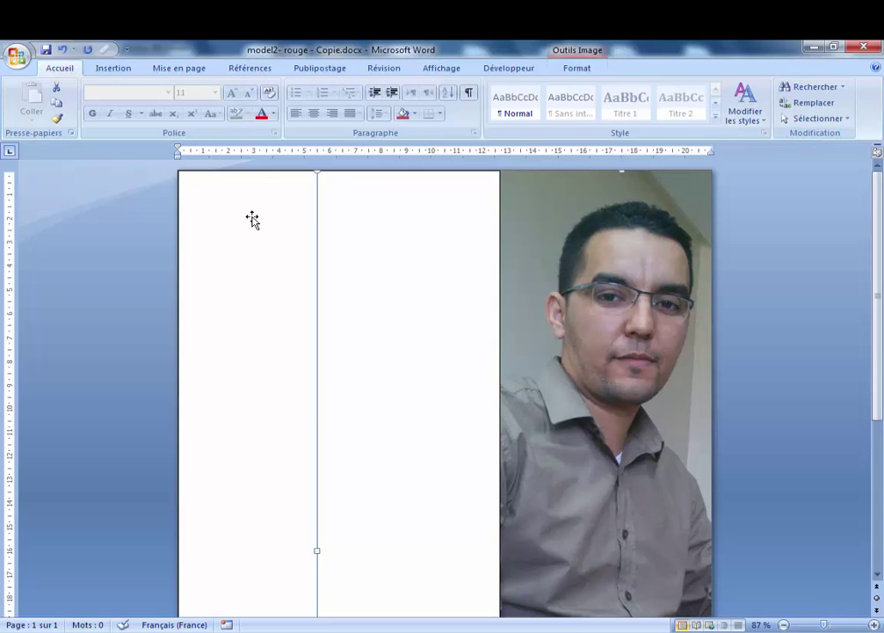
click(341, 103)
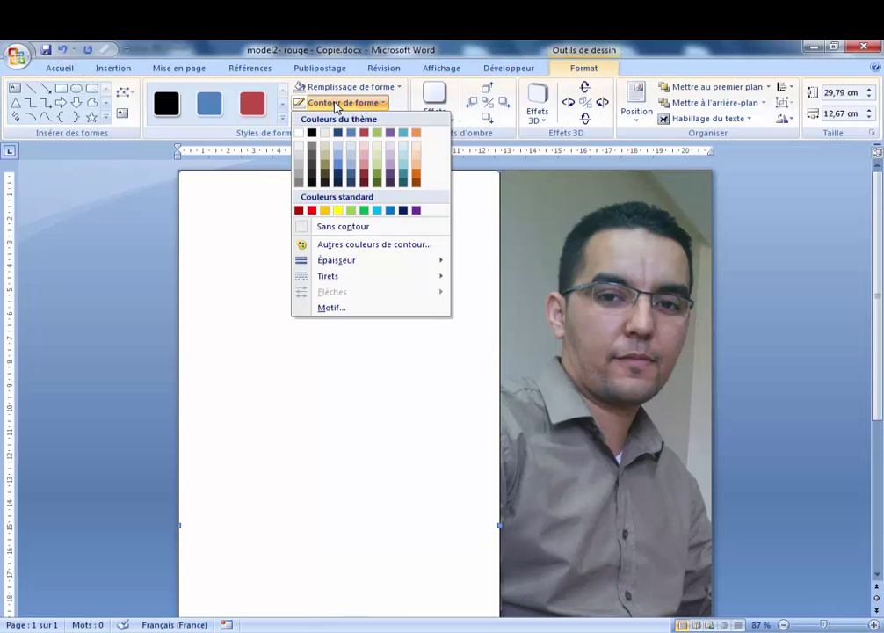
click(341, 229)
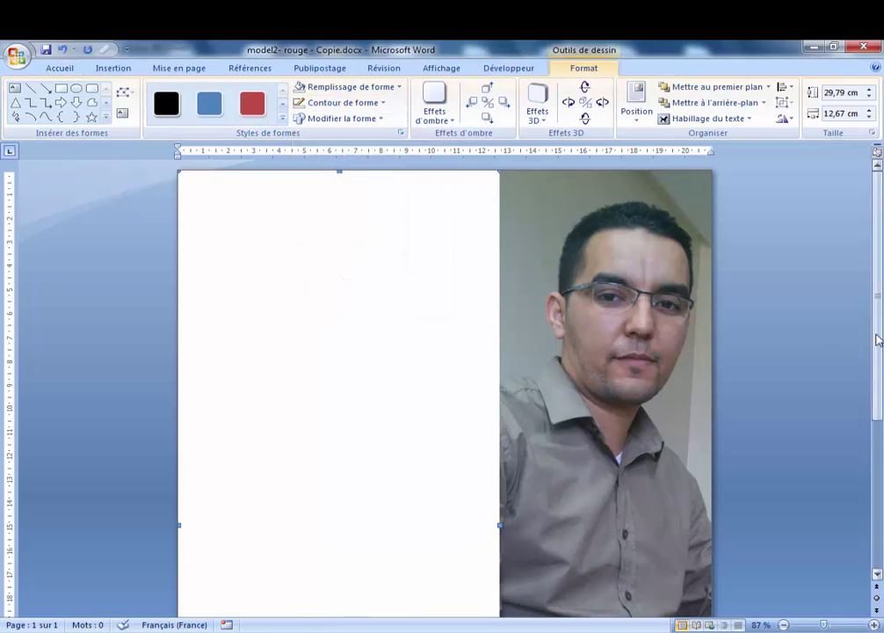
scroll(877, 376, down, 1)
scroll(877, 376, down, 5)
scroll(877, 377, up, 5)
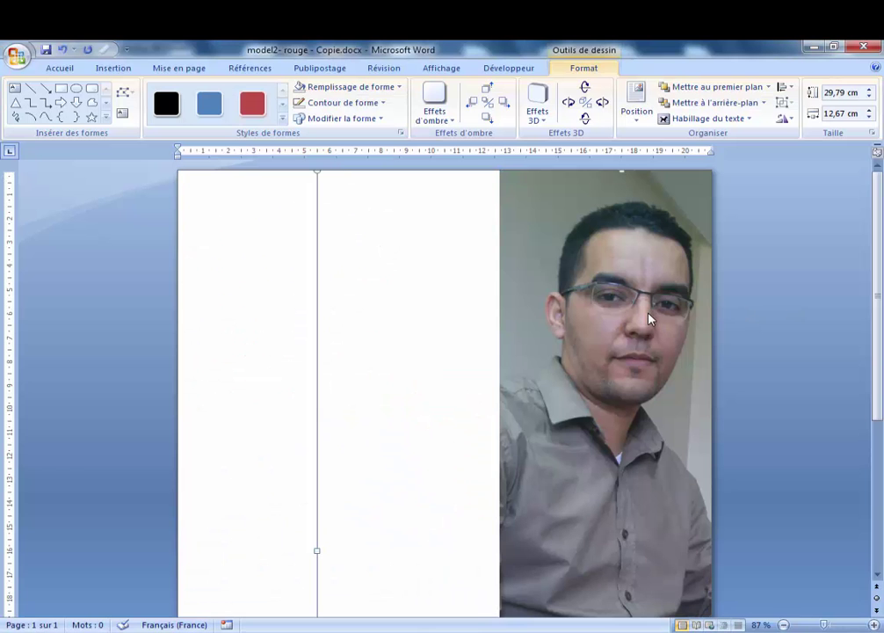
Step: Recolour the photo in grayscale
click(648, 314)
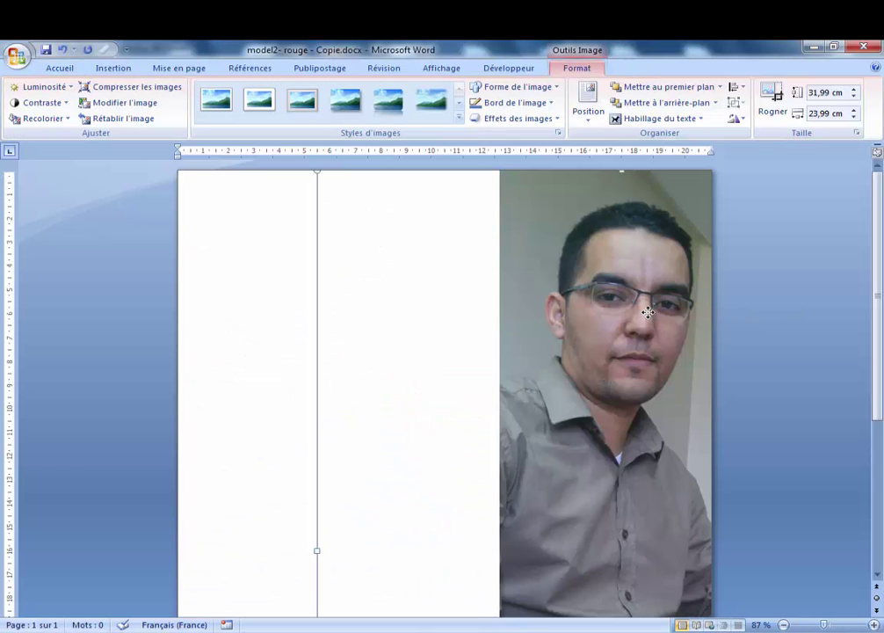
click(25, 121)
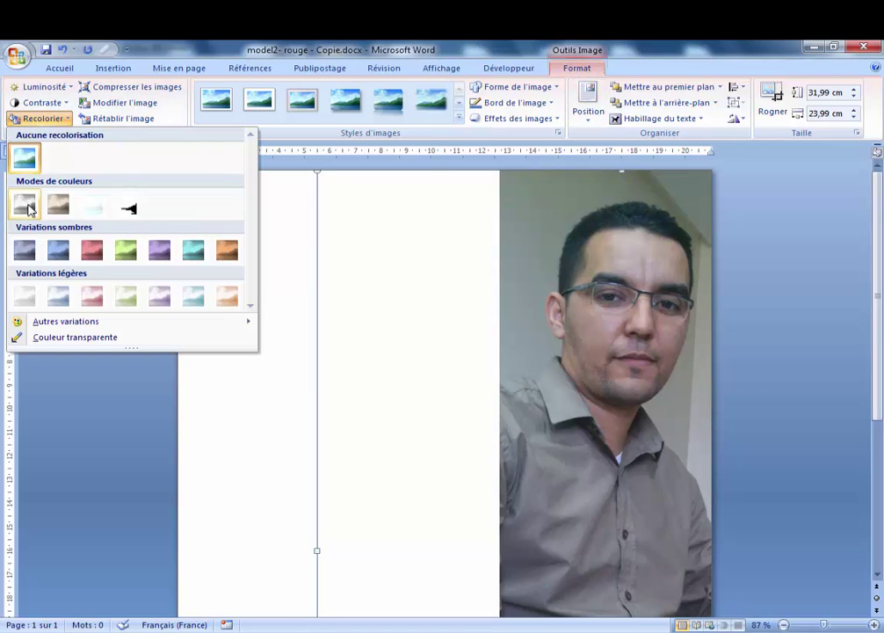
key(Escape)
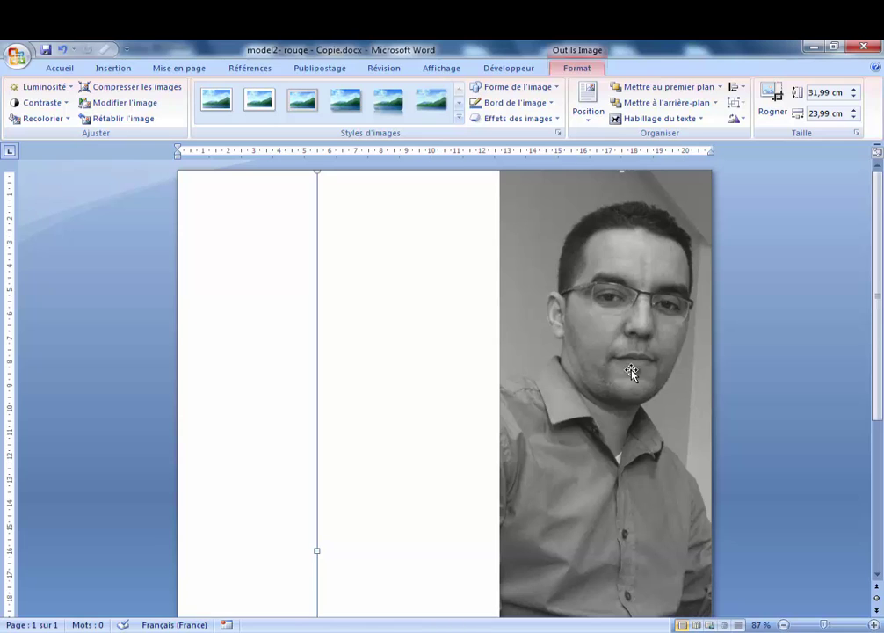
mouse_move(879, 333)
mouse_down()
mouse_move(879, 461)
mouse_move(879, 332)
mouse_up()
click(109, 68)
click(238, 104)
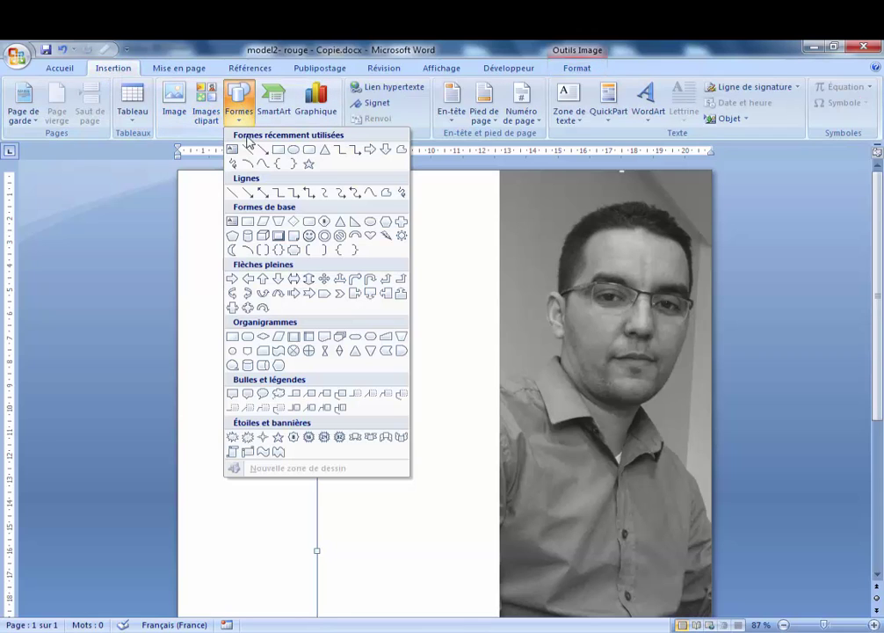
click(291, 150)
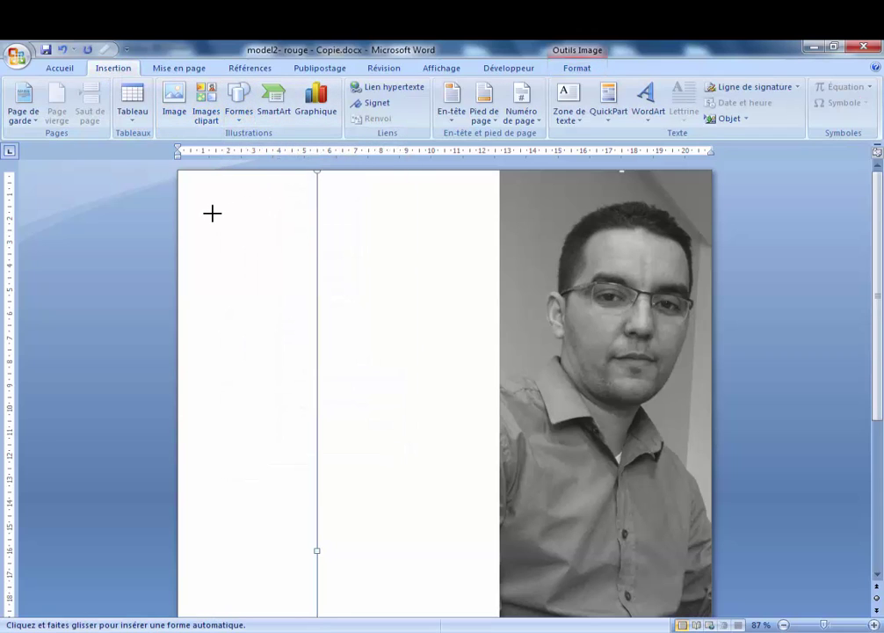
drag(200, 187, 229, 231)
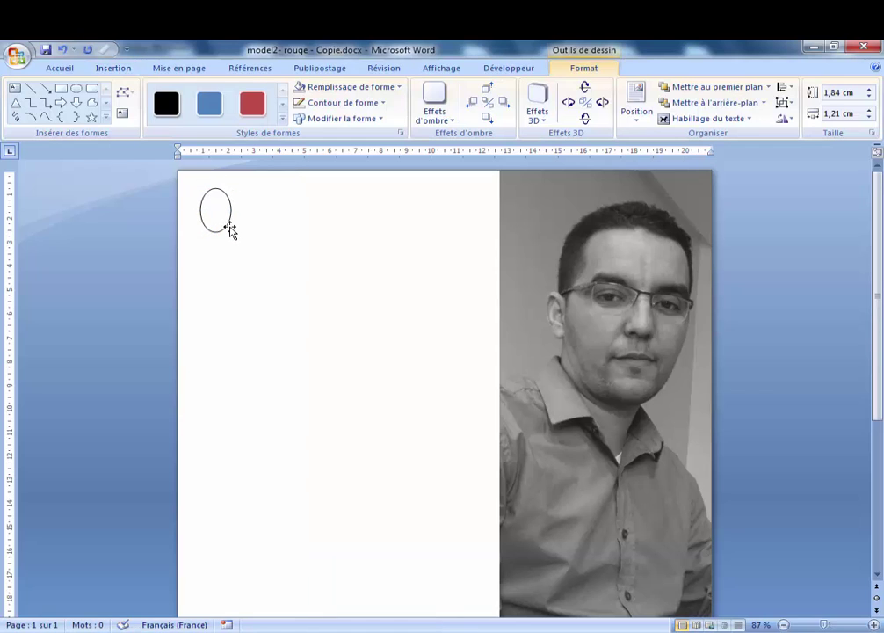
key(ctrl+z)
key(ctrl+z)
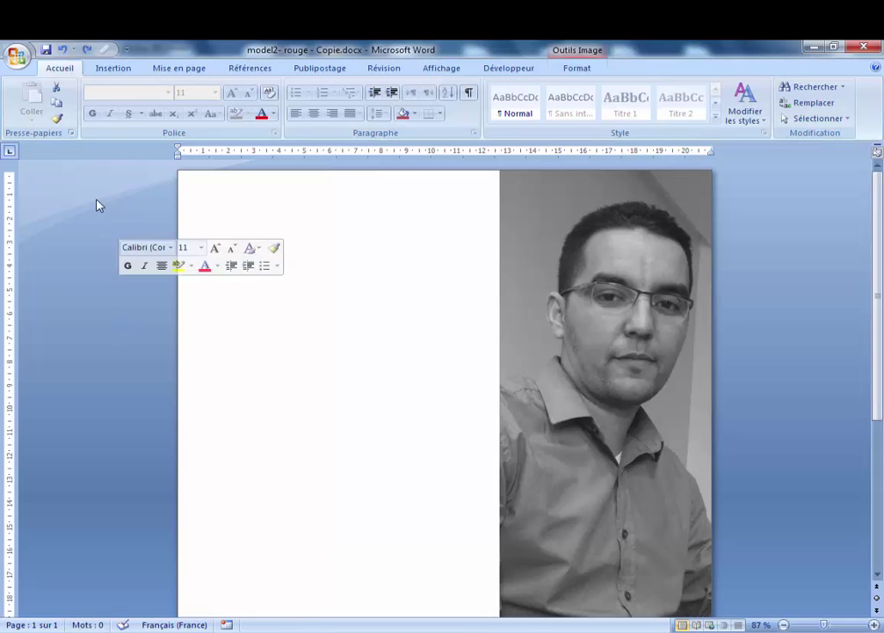
Step: Draw a circle about 1.78 cm in diameter near the page's upper-left corner and remove its outline
click(113, 69)
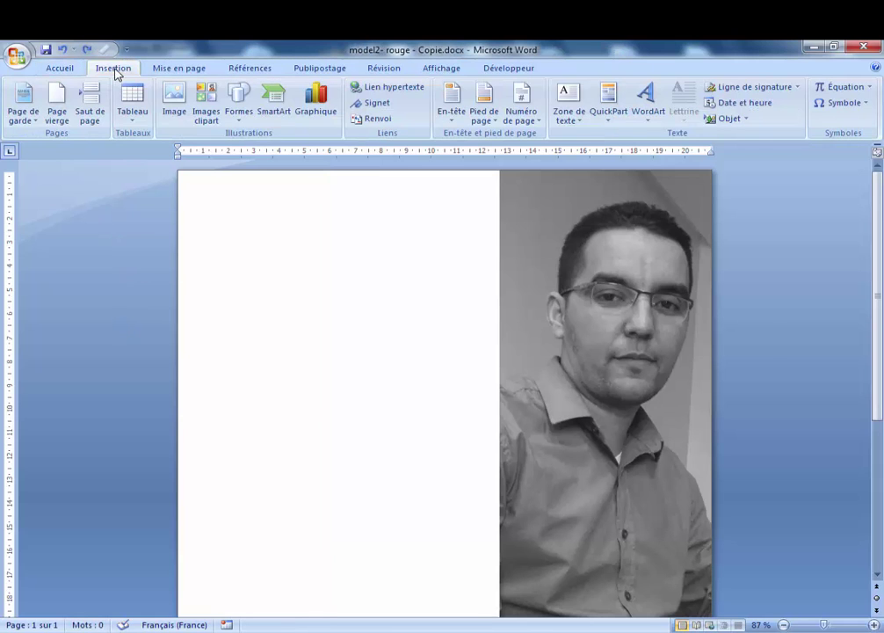
click(238, 101)
click(292, 148)
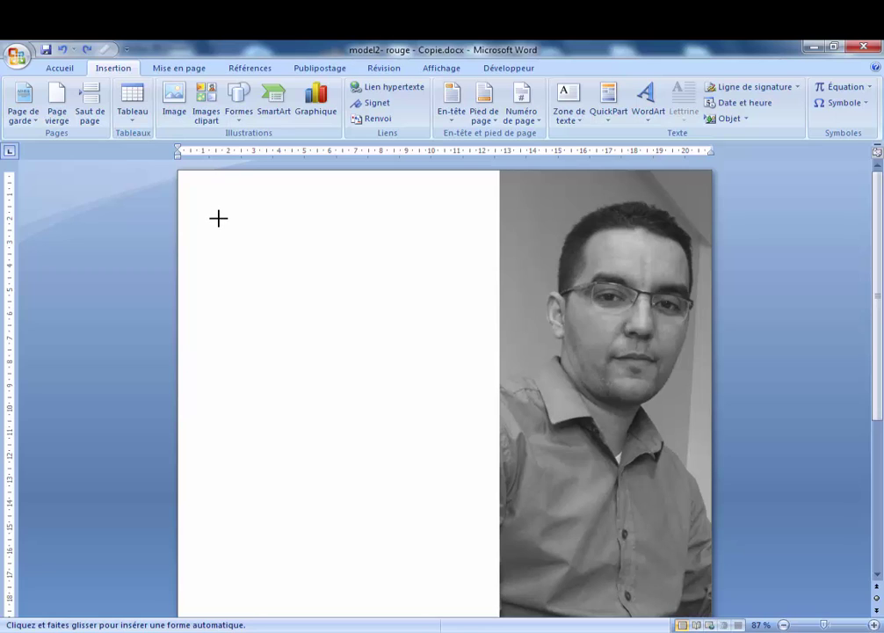
mouse_move(218, 218)
mouse_down()
mouse_move(245, 267)
mouse_move(242, 247)
mouse_move(214, 236)
mouse_up()
key(Escape)
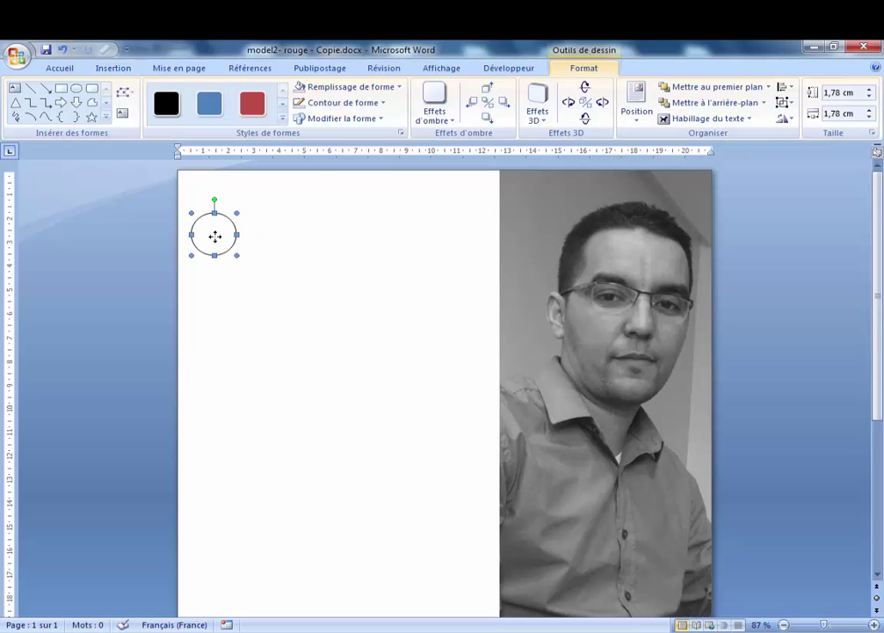
click(352, 103)
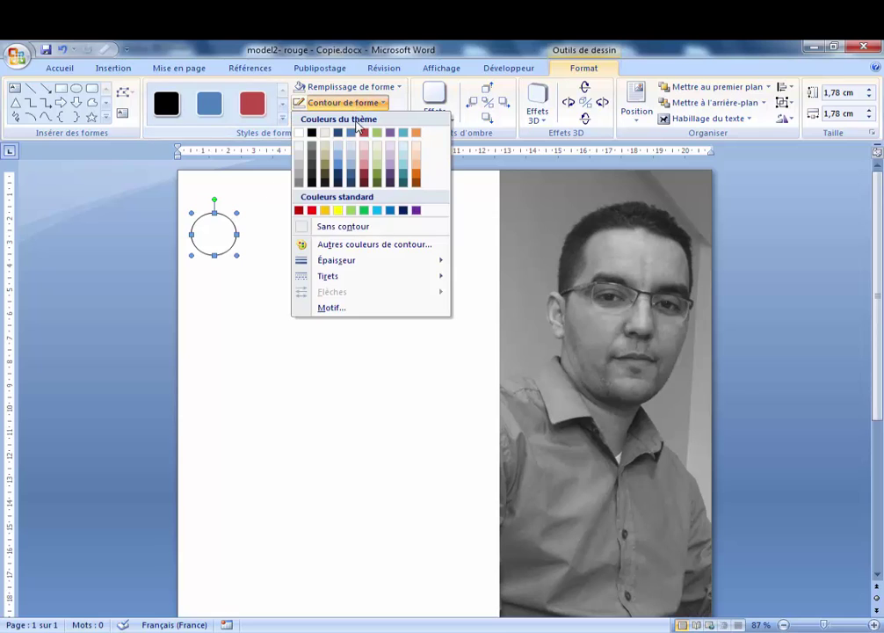
click(344, 231)
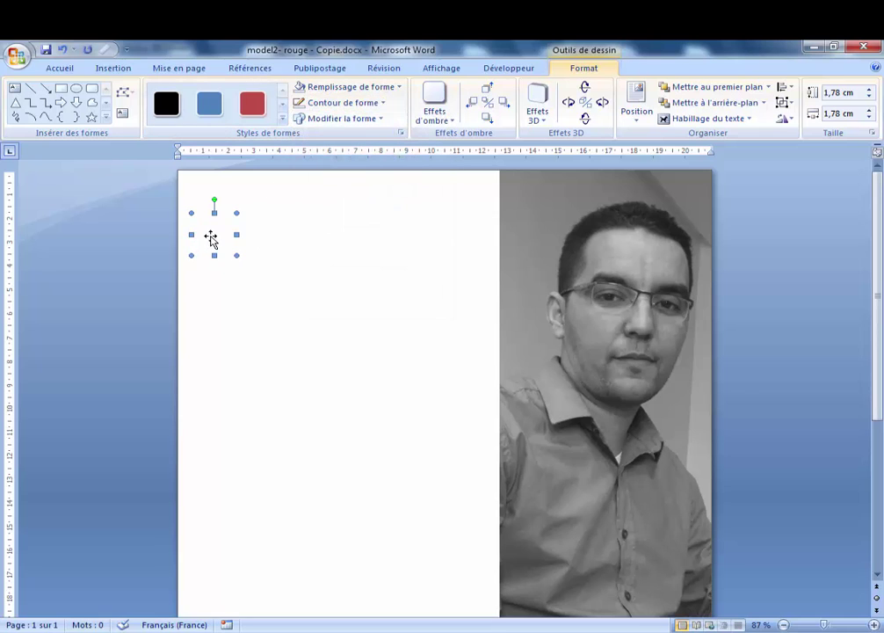
Step: Fill the circle near the page's upper-left corner with the custom colour RGB 216, 47, 78
click(357, 87)
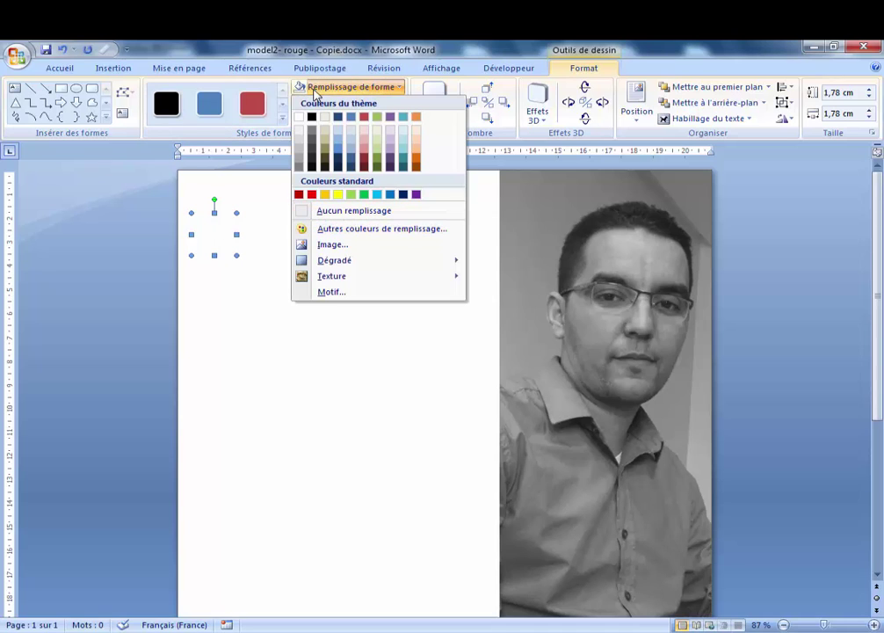
click(384, 233)
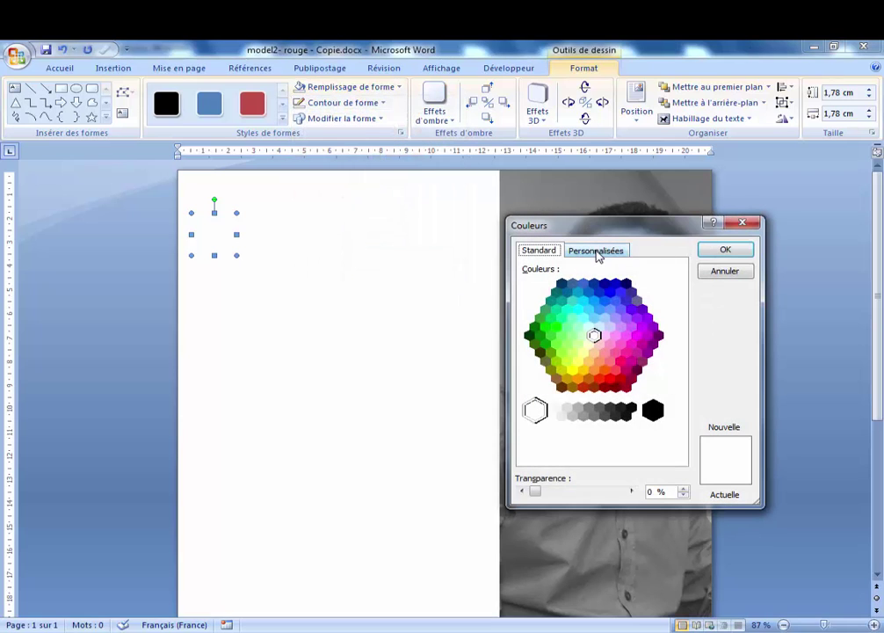
click(599, 254)
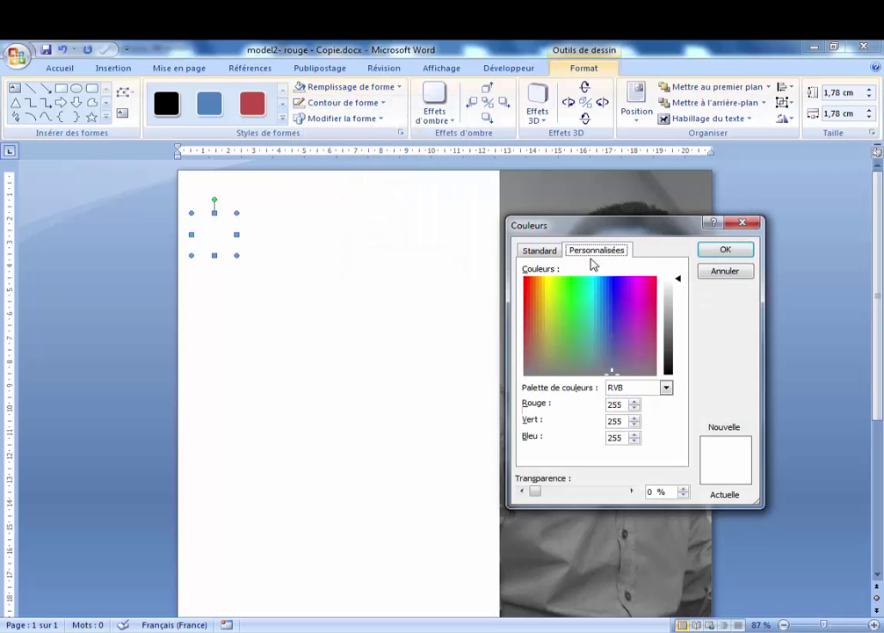
double_click(612, 404)
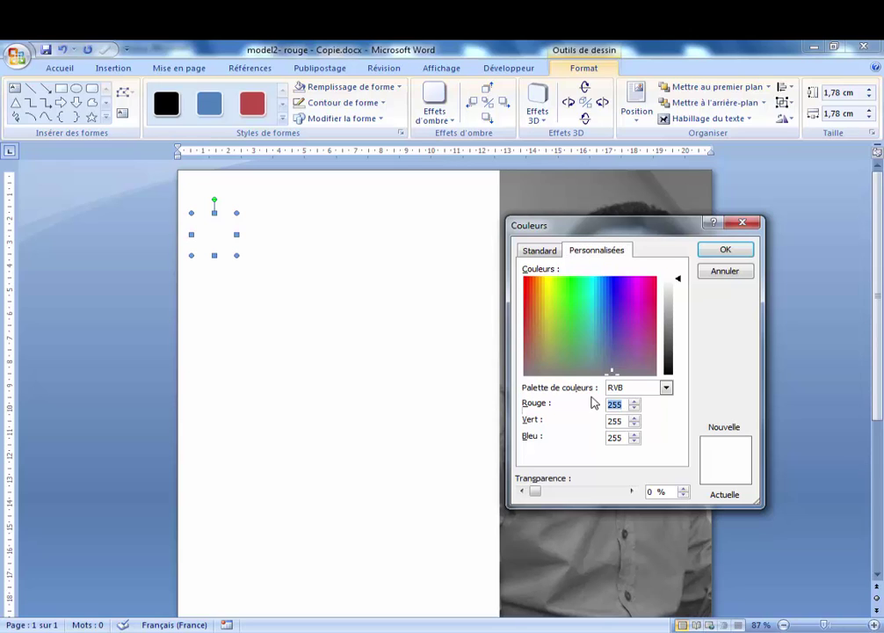
text(216)
key(Tab)
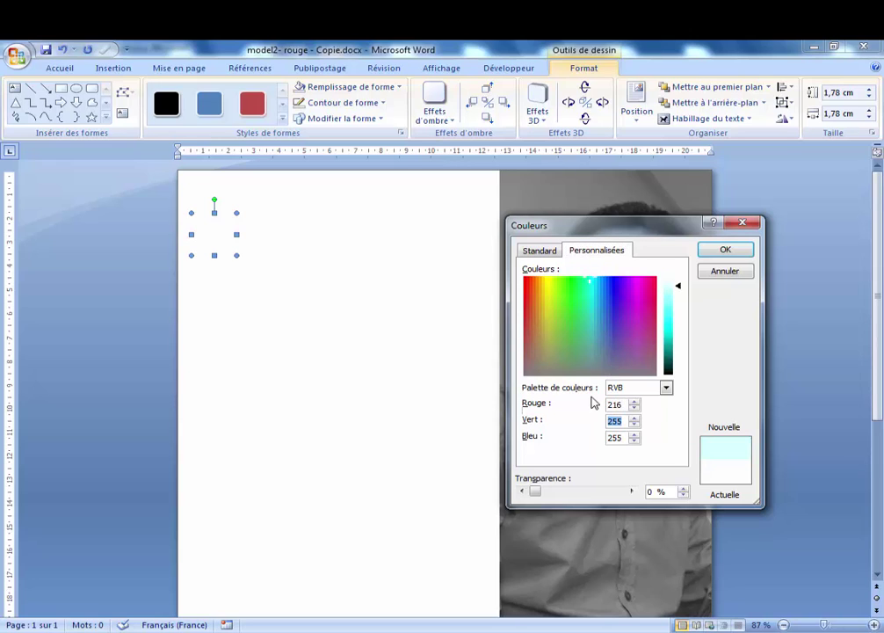
text(47)
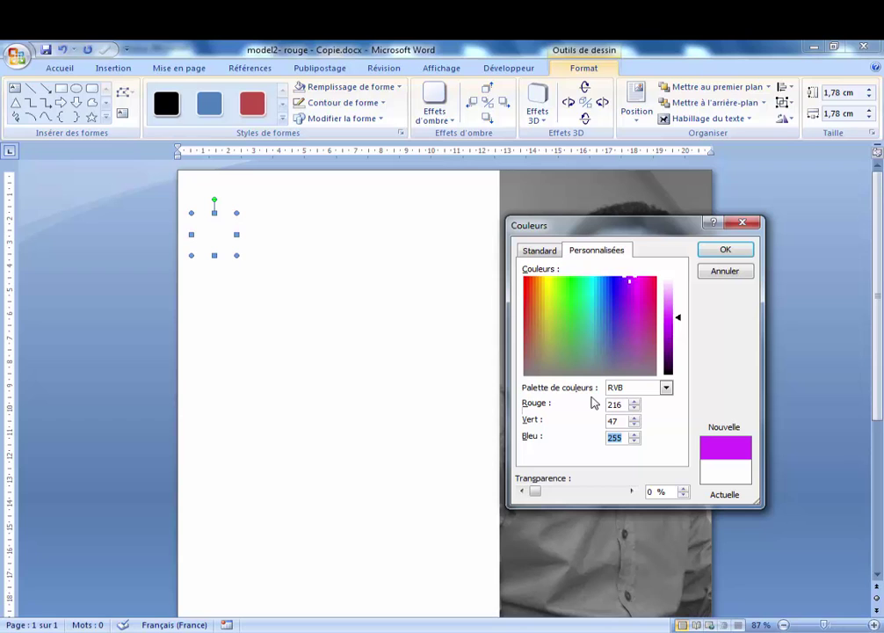
text(78)
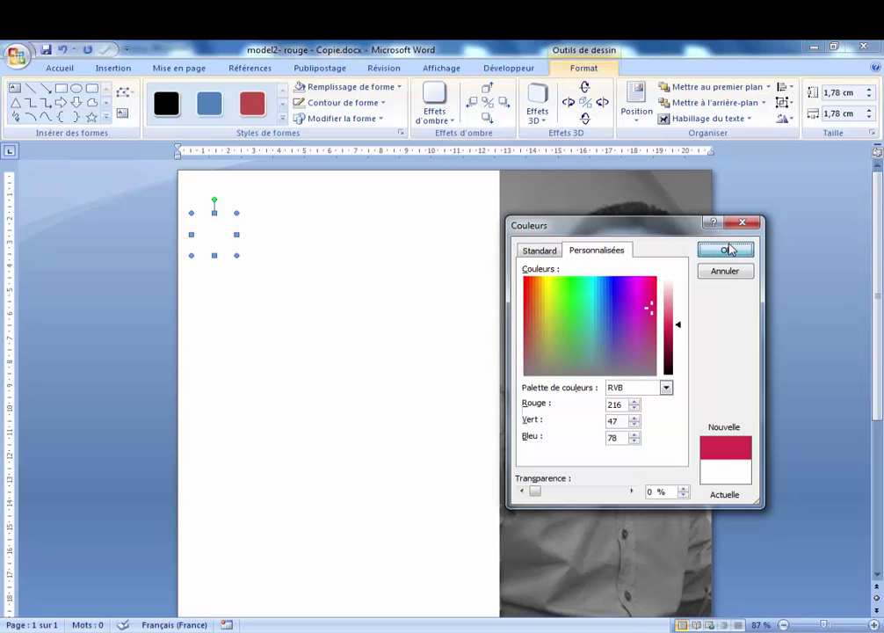
click(728, 249)
Step: Shift the red circle slightly to the right, away from the page's edge
click(215, 236)
click(215, 235)
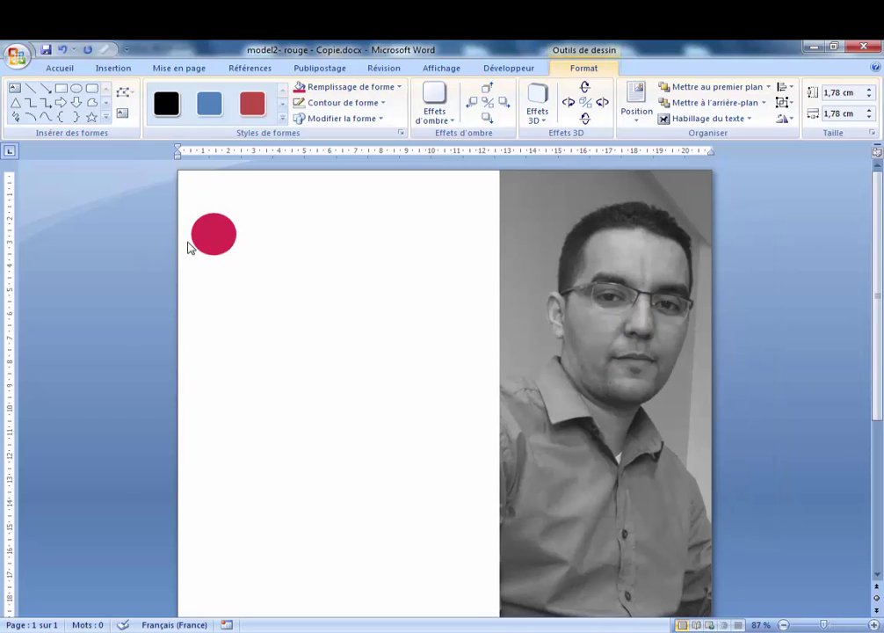
click(219, 247)
drag(220, 247, 225, 247)
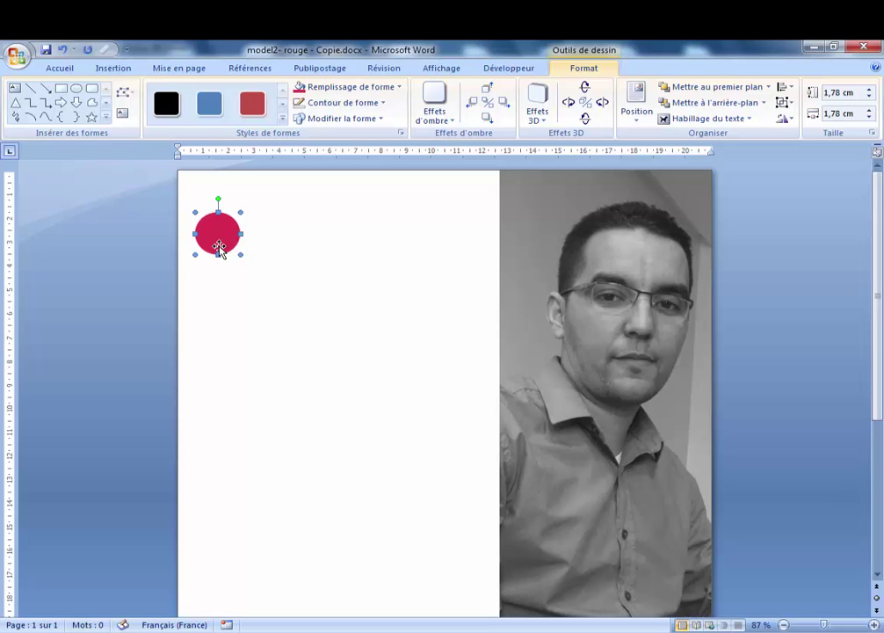
click(148, 266)
click(110, 68)
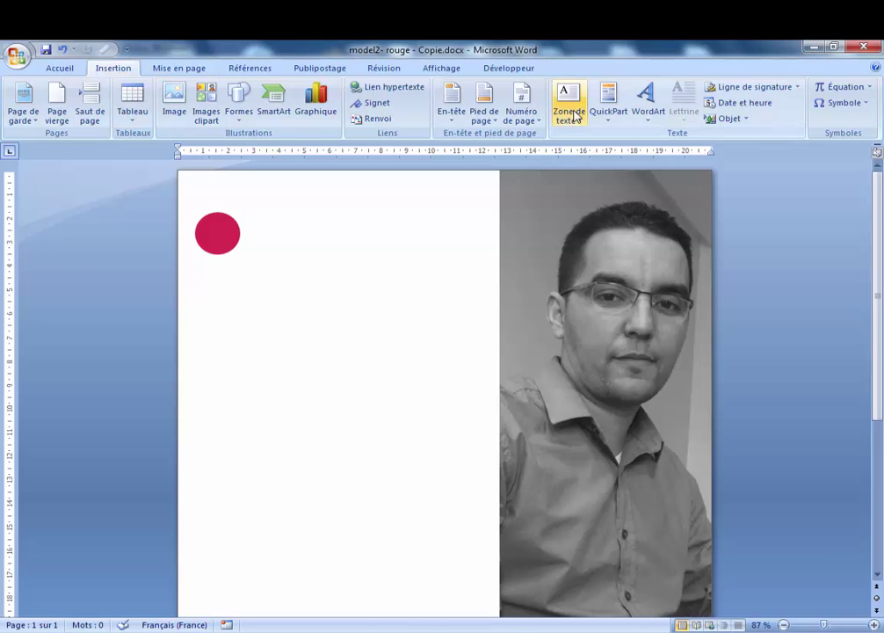
click(573, 114)
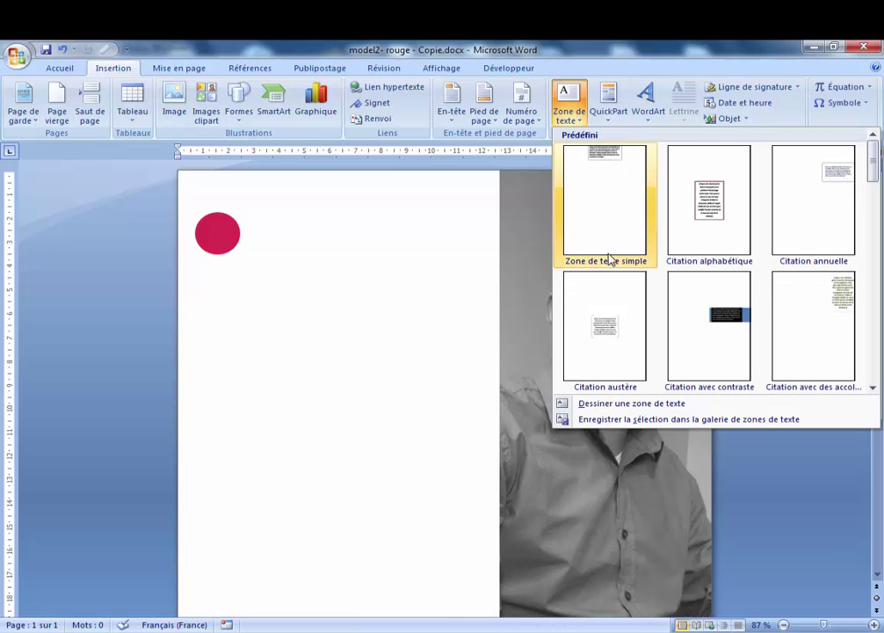
click(621, 409)
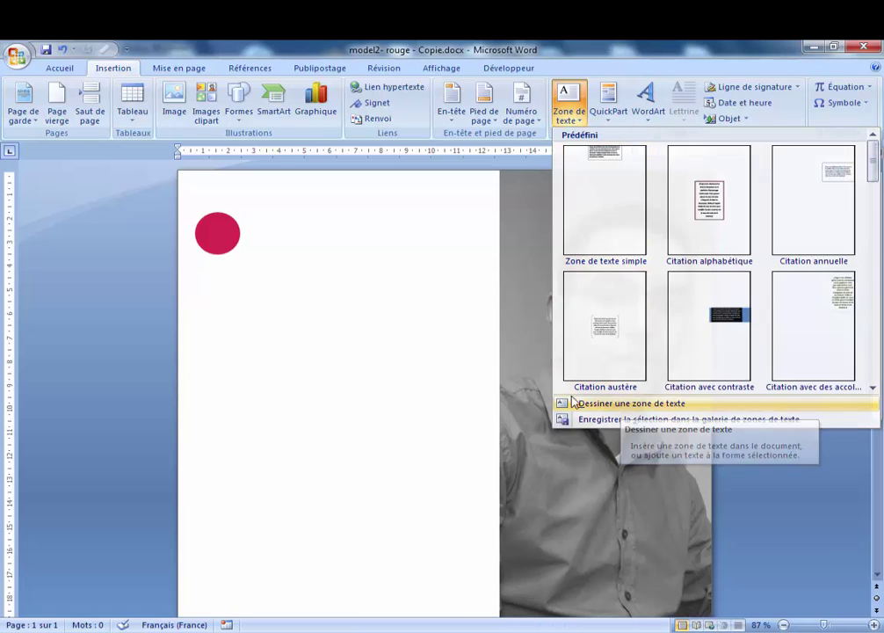
click(306, 288)
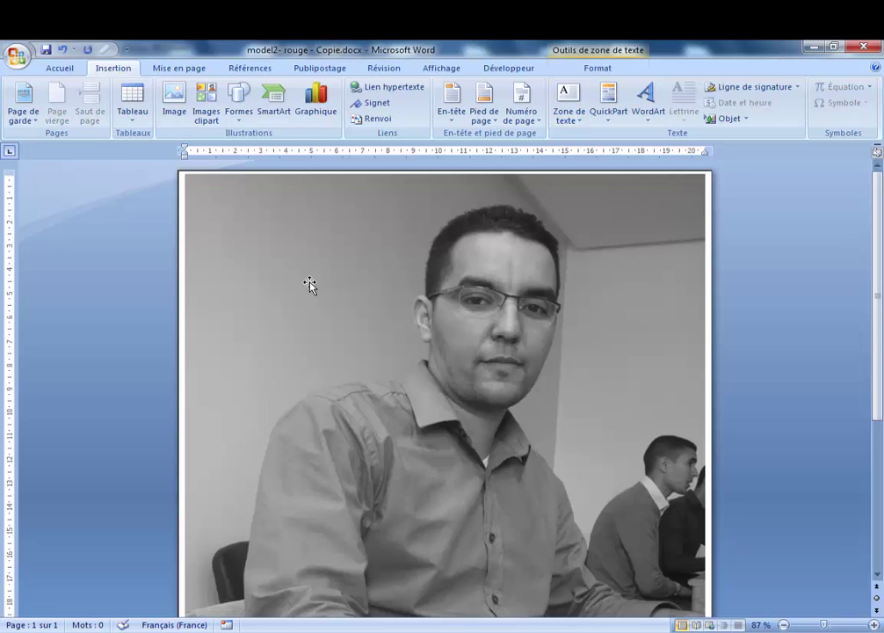
key(ctrl+z)
Step: Draw a text box about 2.48 cm high and 4.63 cm wide below the red circle and enter "EL" in it
click(676, 273)
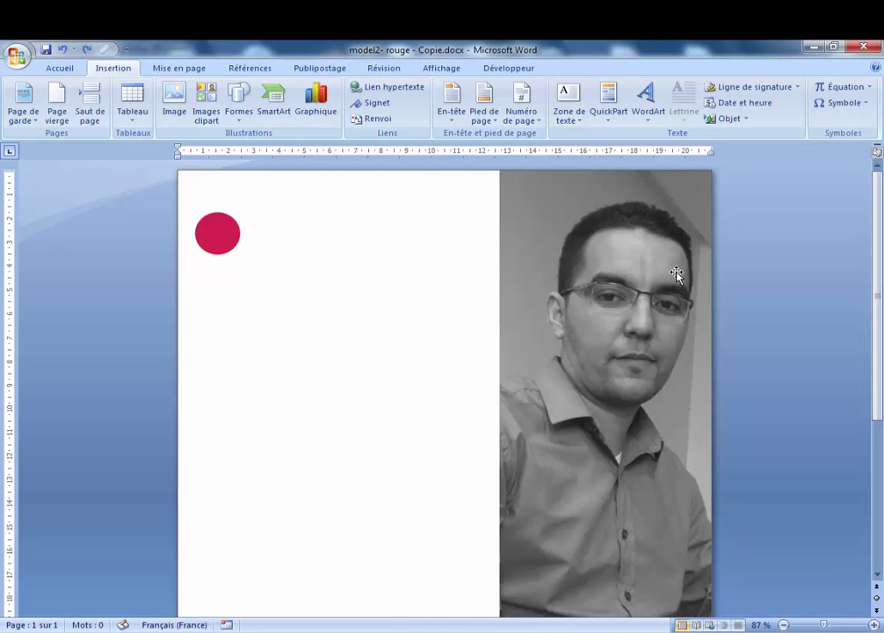
click(572, 114)
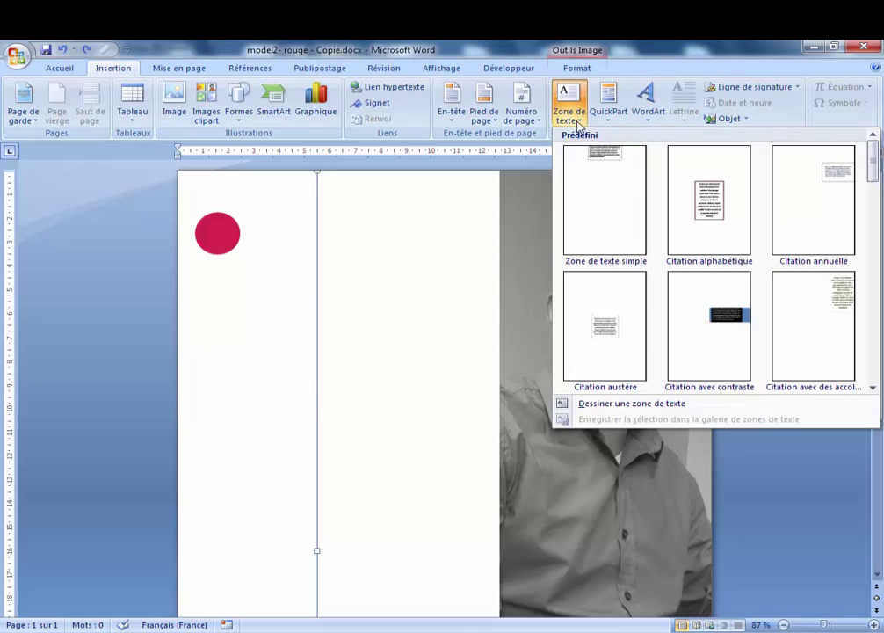
click(637, 403)
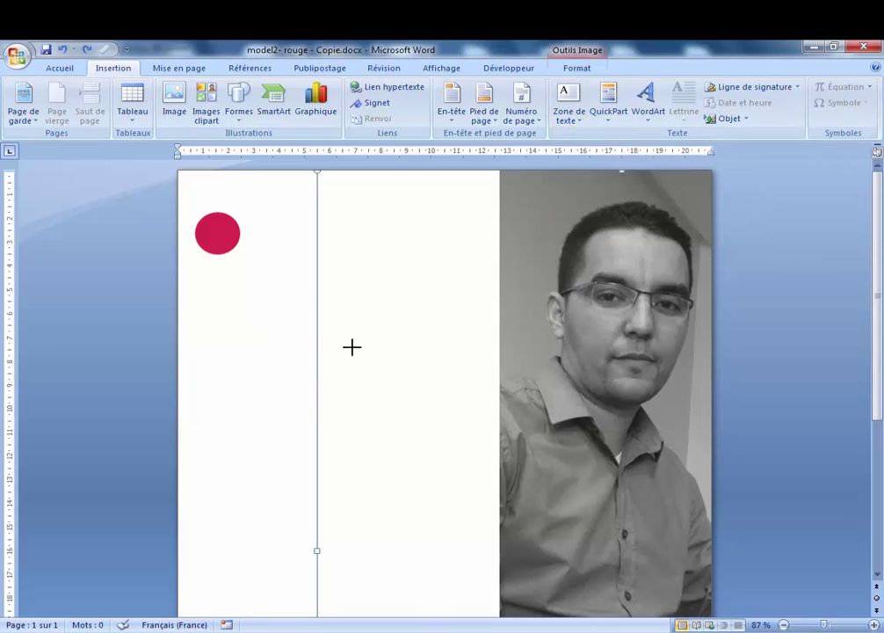
drag(233, 287, 357, 351)
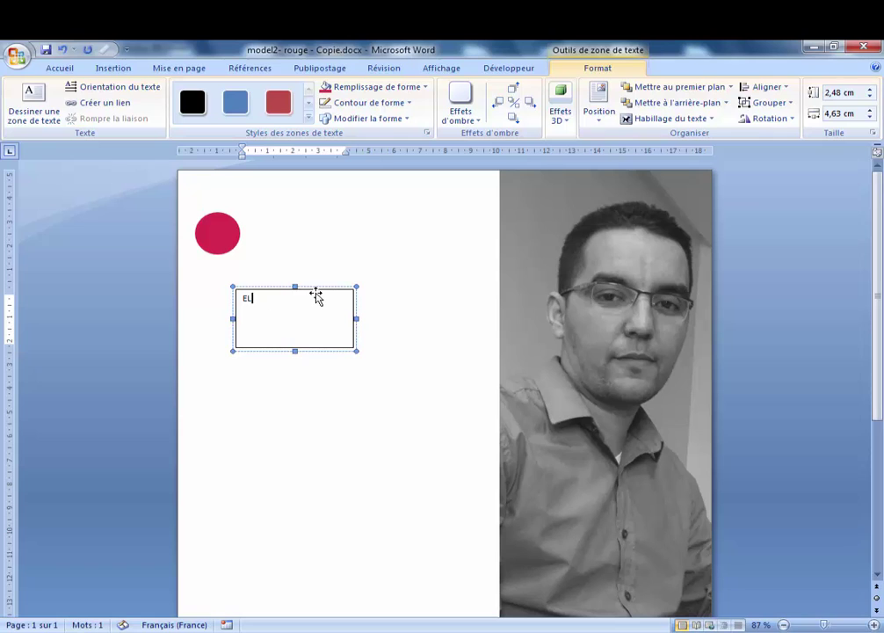
Step: Remove the outline of the "EL" text box and reduce its height to about 1.27 cm
click(320, 289)
click(393, 109)
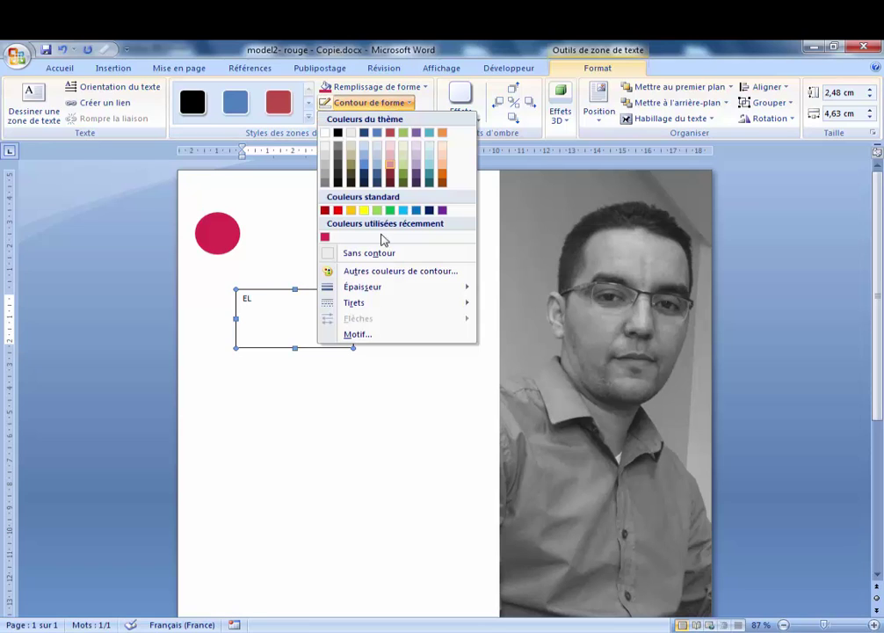
click(383, 257)
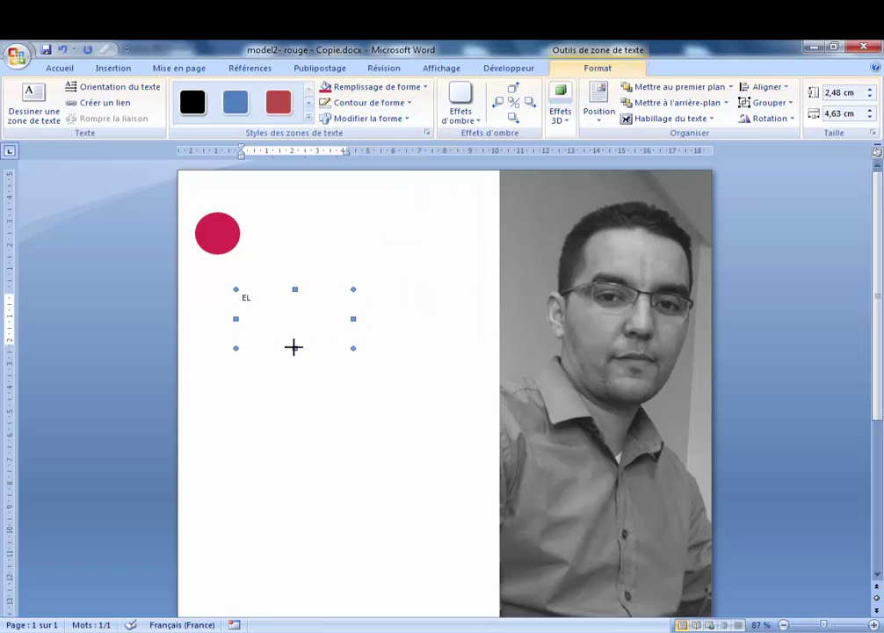
drag(292, 347, 295, 319)
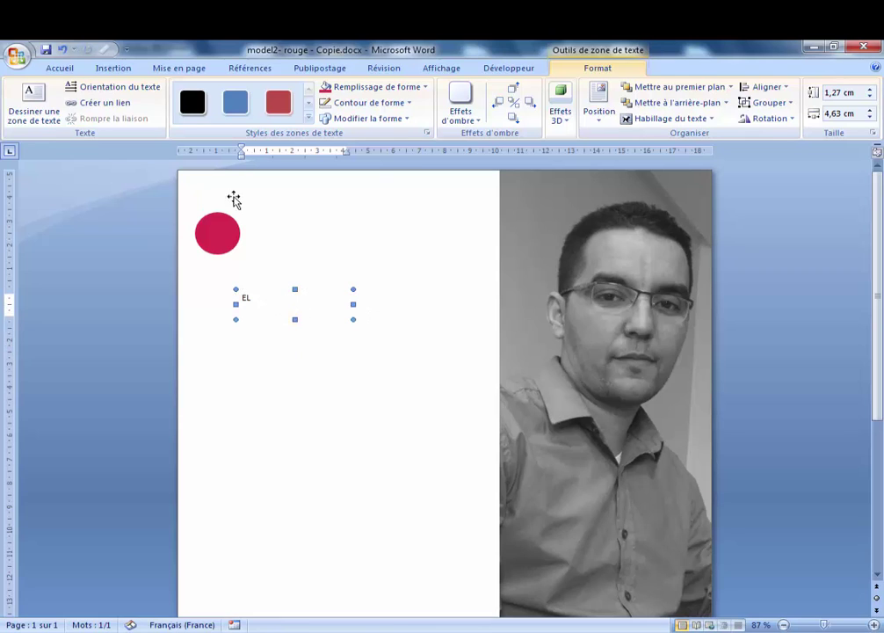
Step: Enlarge the text in the "EL" text box to 22 pt
click(56, 68)
click(231, 93)
click(231, 93)
click(231, 93)
click(231, 93)
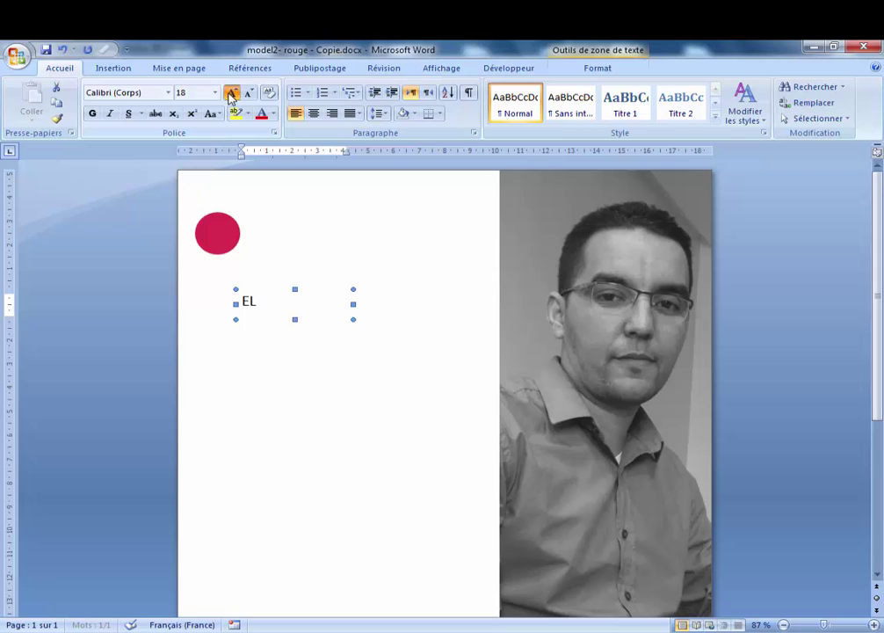
click(232, 94)
click(231, 94)
click(293, 248)
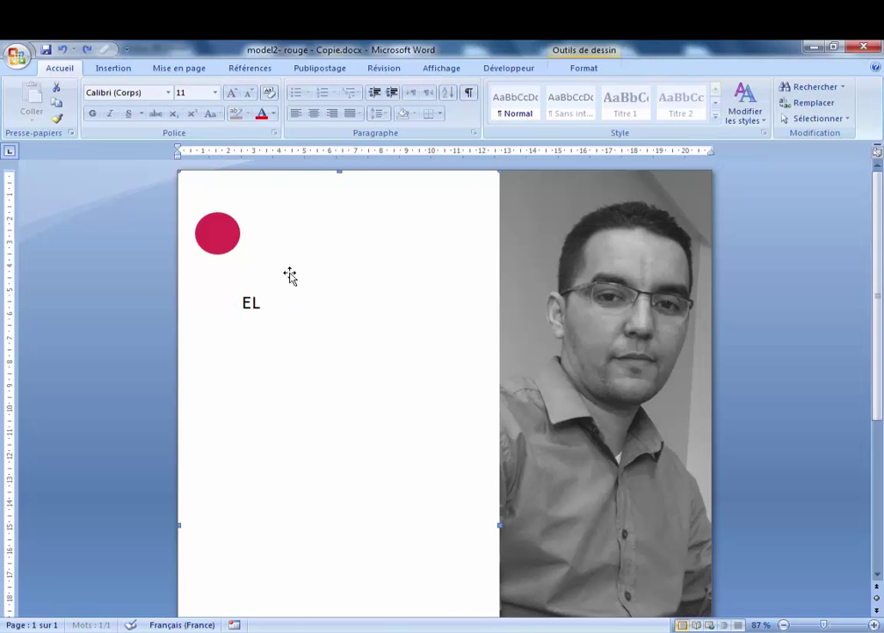
Step: Move the "EL" text box onto the red circle so that its letters are centred in the circle
click(250, 302)
drag(270, 291, 242, 227)
key(Up)
key(Left)
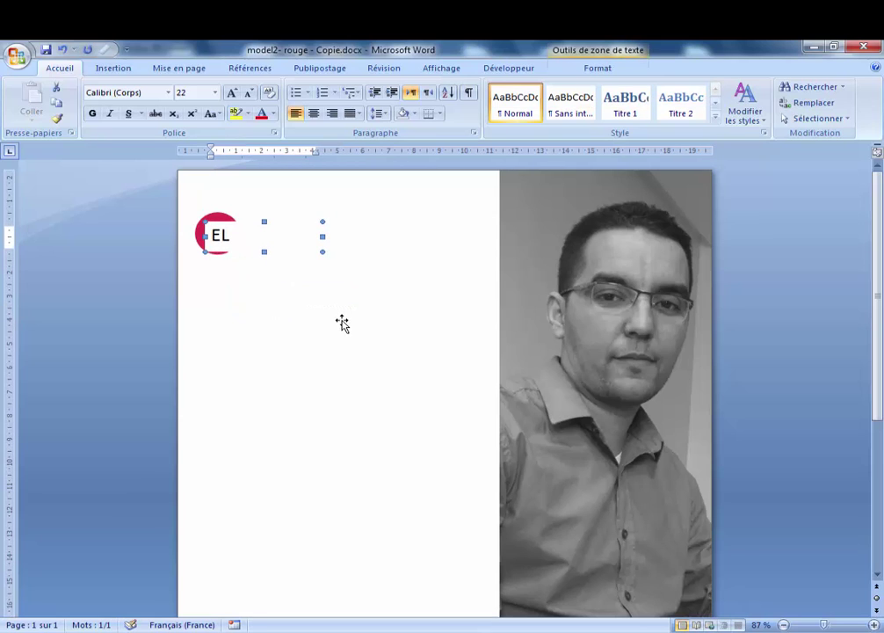
key(Left)
key(Up)
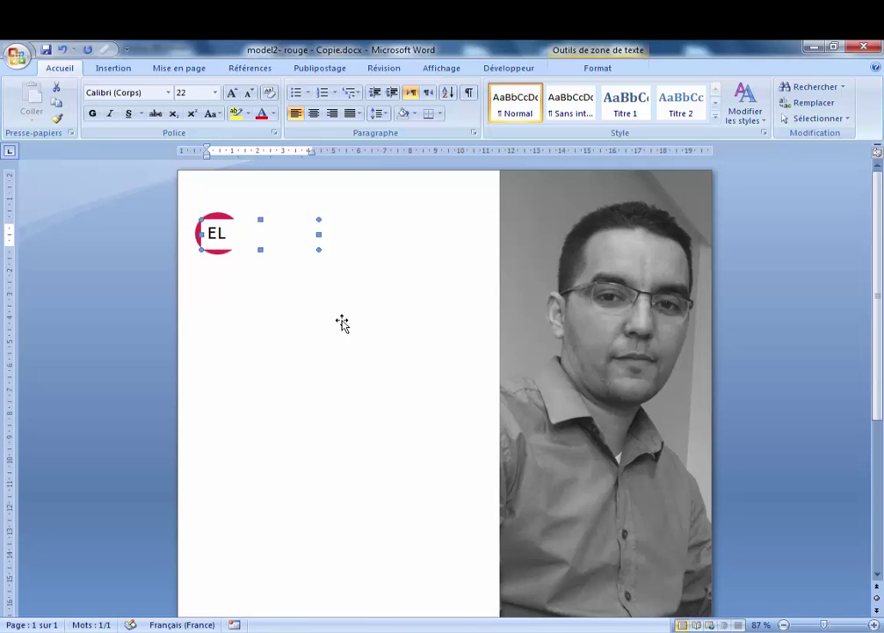
Step: Remove the fill of the "EL" text box and narrow it to about 1.24 cm so it fits inside the circle
click(295, 233)
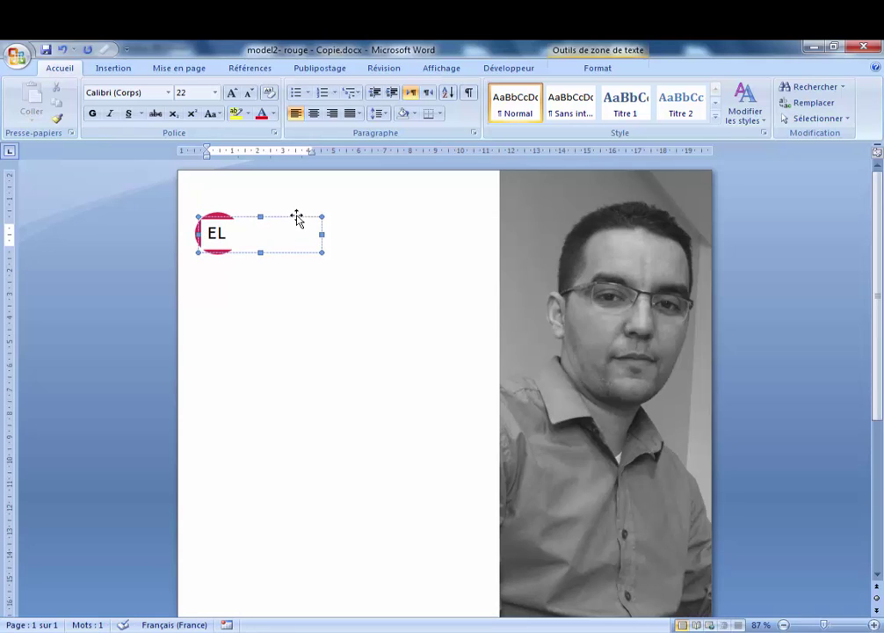
click(296, 217)
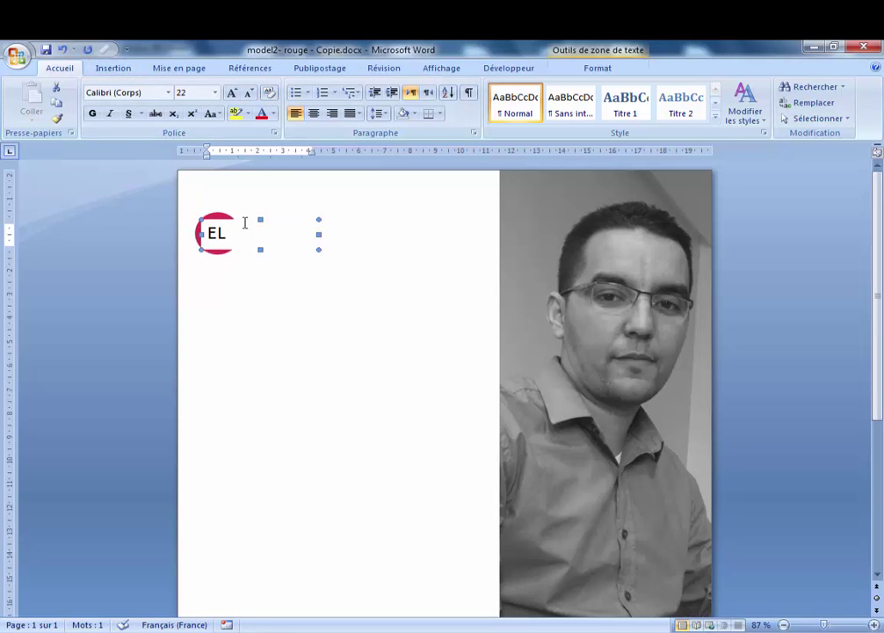
double_click(251, 222)
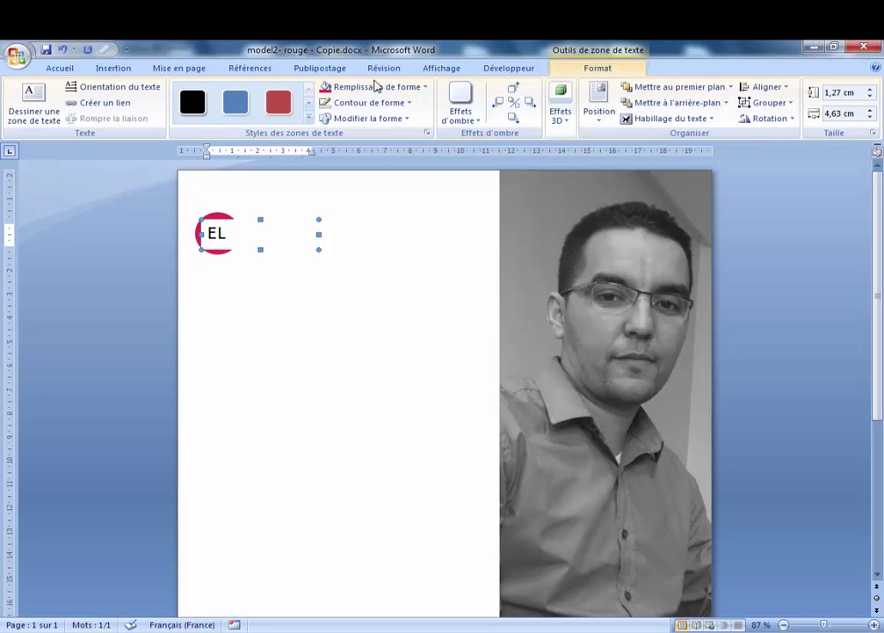
click(375, 87)
click(380, 239)
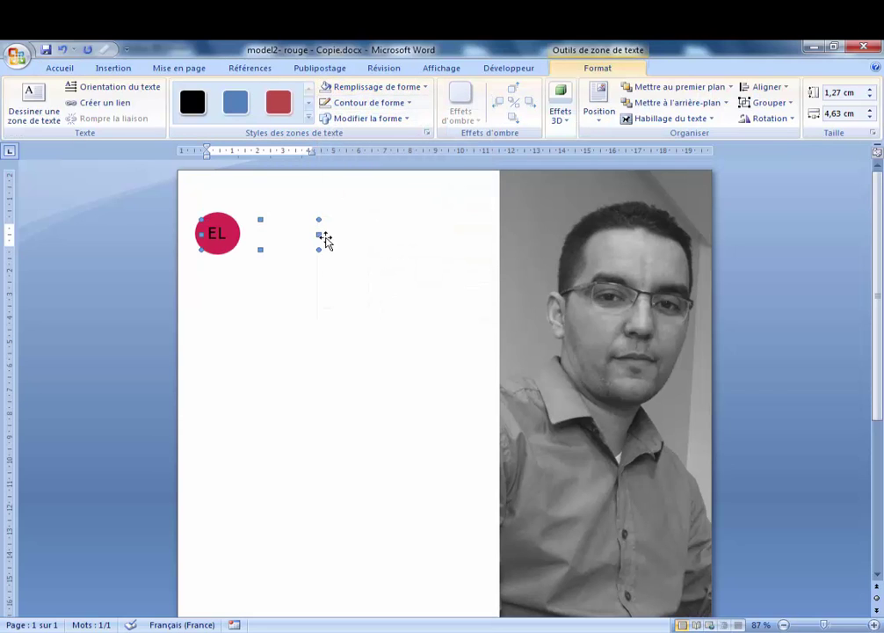
drag(231, 224, 233, 225)
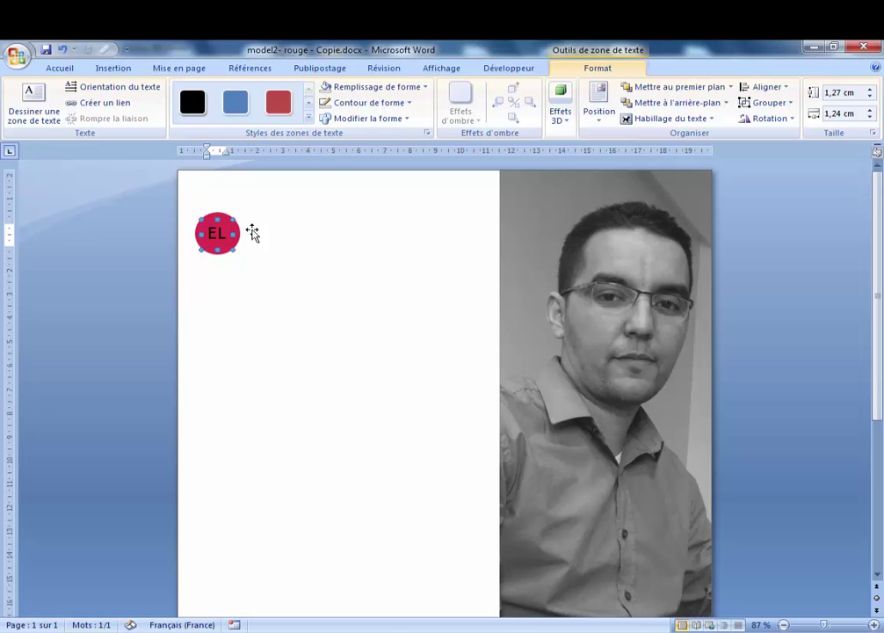
Step: Make the "EL" letters in the red circle white and bold
click(60, 68)
click(273, 113)
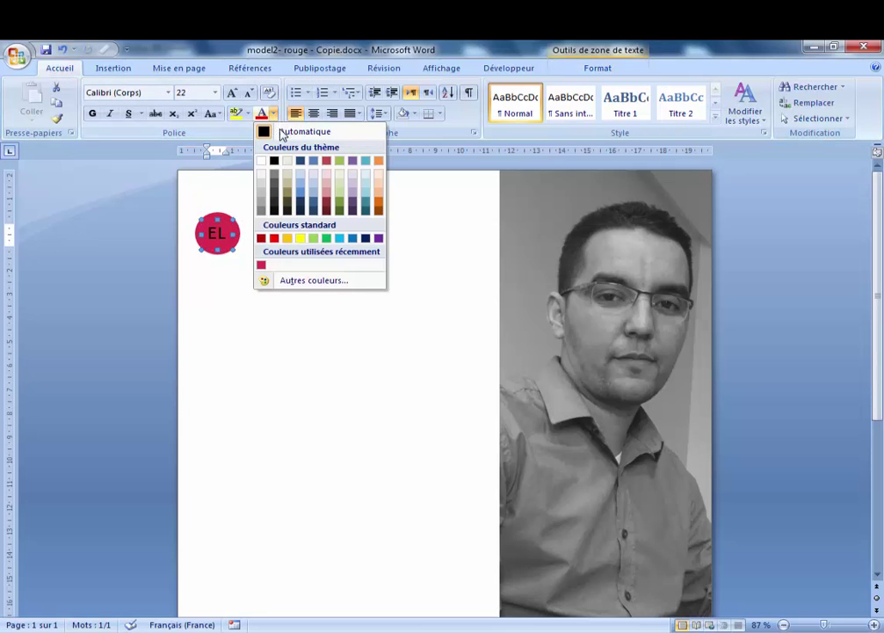
click(263, 162)
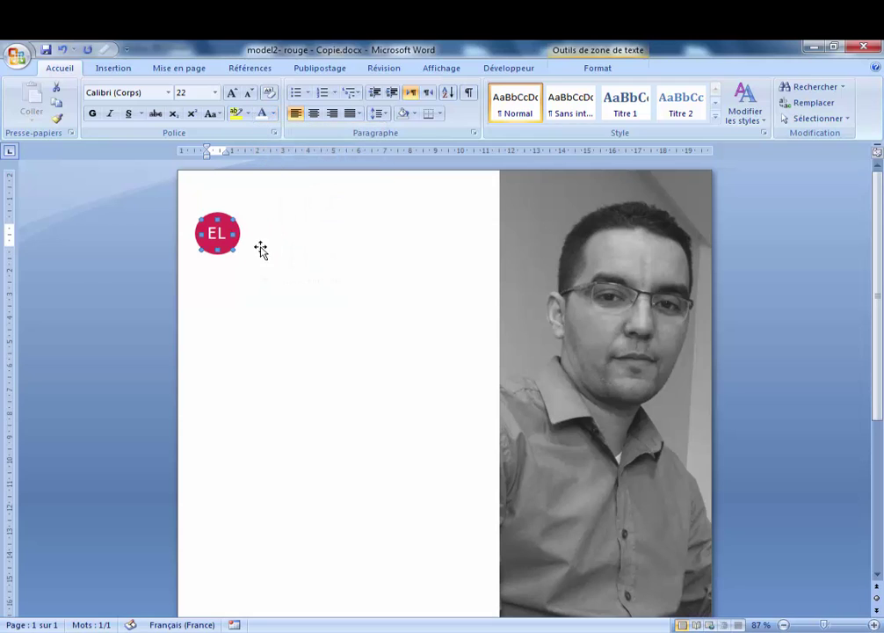
click(349, 366)
click(154, 298)
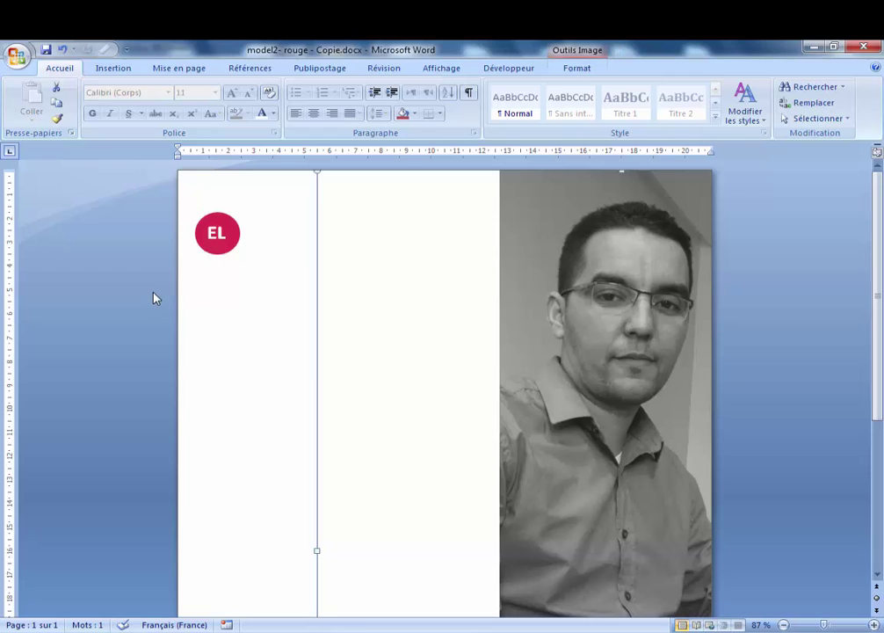
key(Delete)
scroll(261, 117, down, 1)
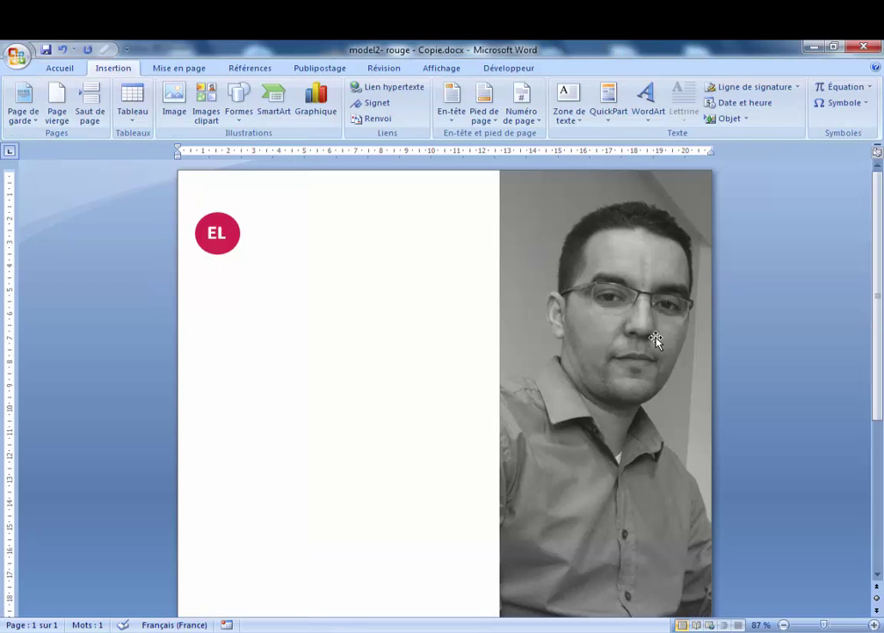
key(ctrl+z)
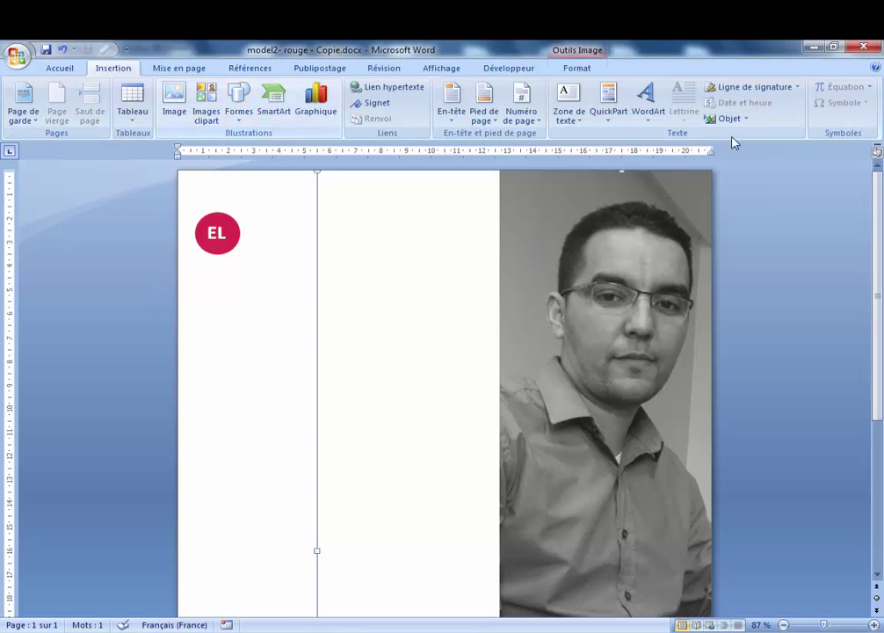
Step: Draw a text box about 6 cm wide and 1 cm high on the white panel below the red circle
click(586, 108)
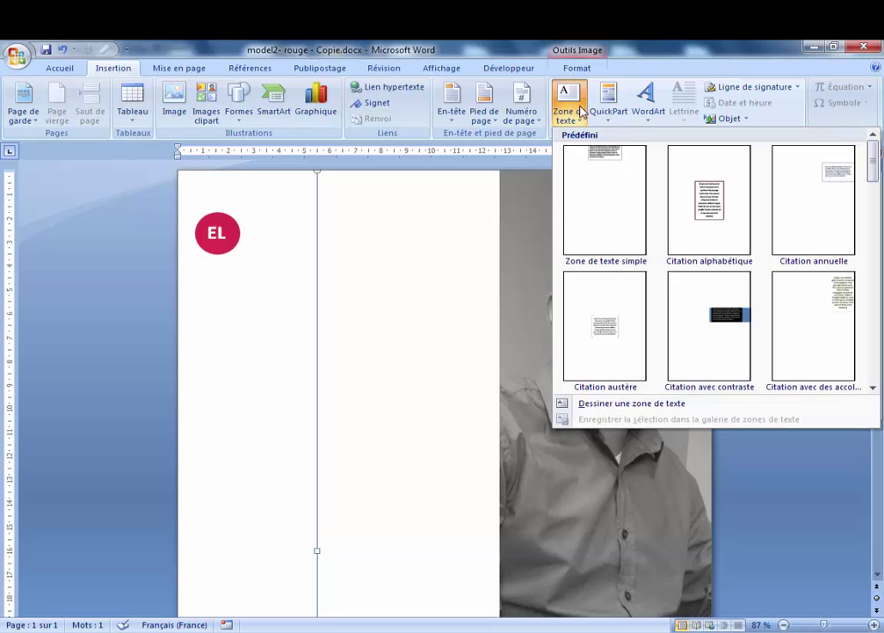
click(631, 405)
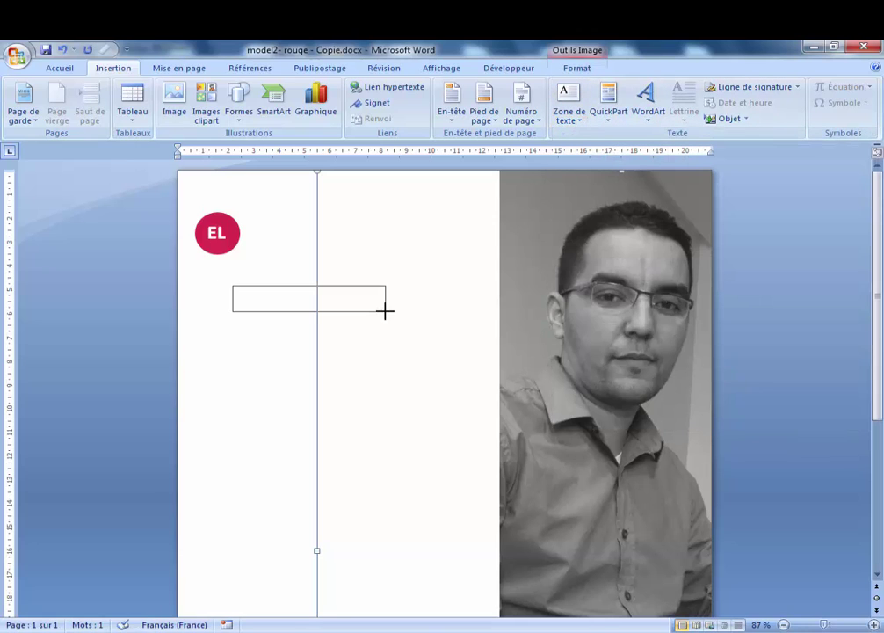
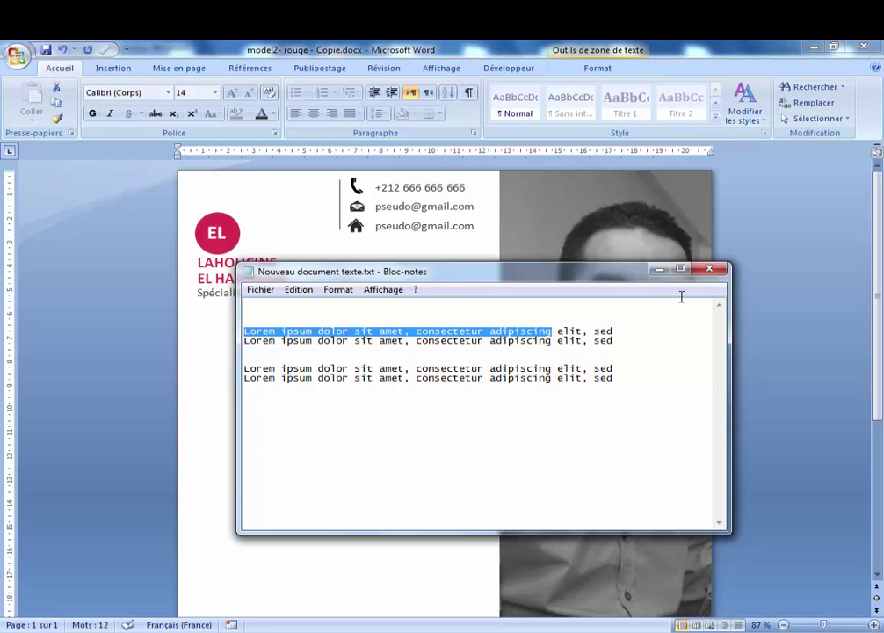
Step: Replace the text beside the house icon with the placeholder "Lorem ipsum dolosit amet, consectetur adipiscing" and heighten its text box to three lines
click(661, 269)
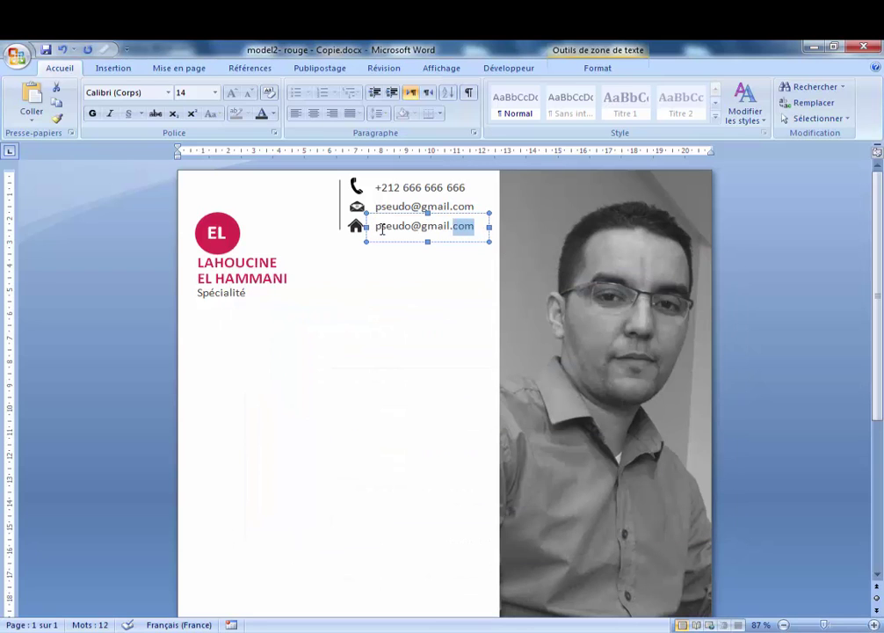
triple_click(383, 229)
text(Lorem ipsum dolor)
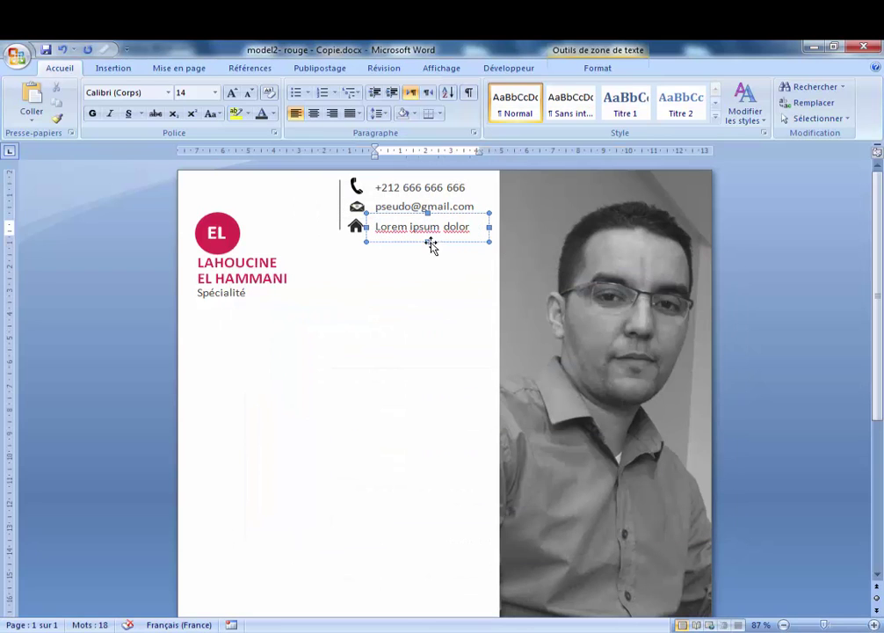
drag(429, 242, 428, 274)
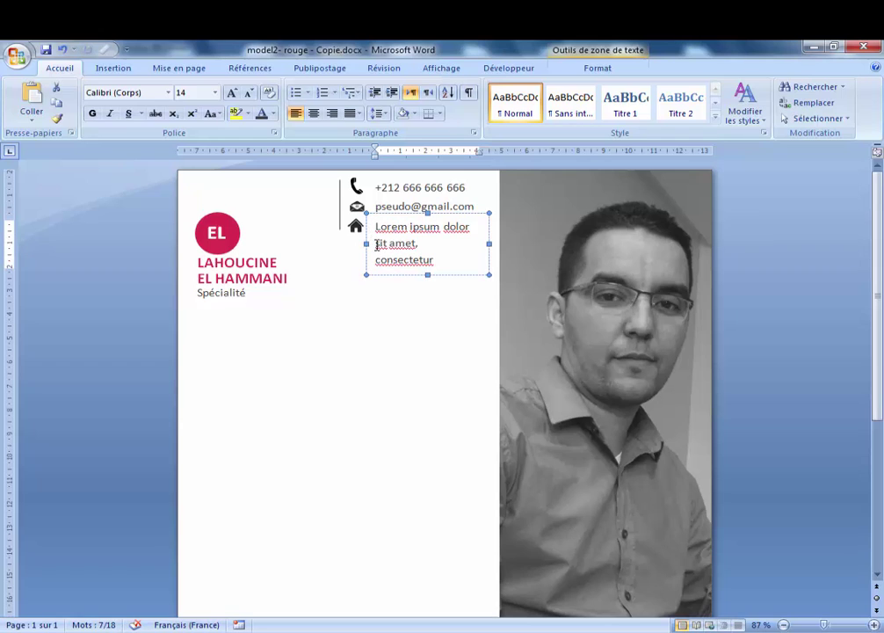
click(376, 245)
key(BackSpace)
key(BackSpace)
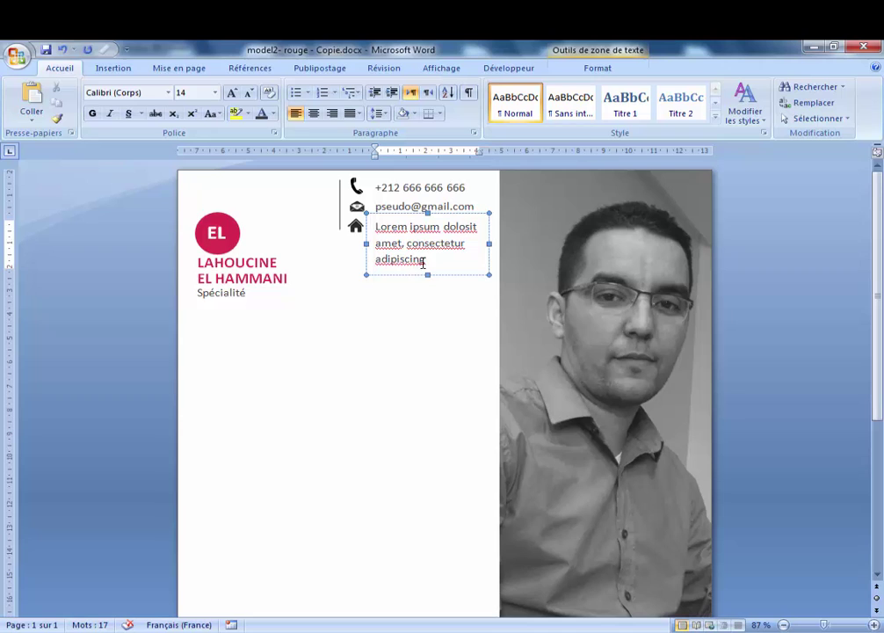
drag(423, 263, 374, 227)
right_click(417, 247)
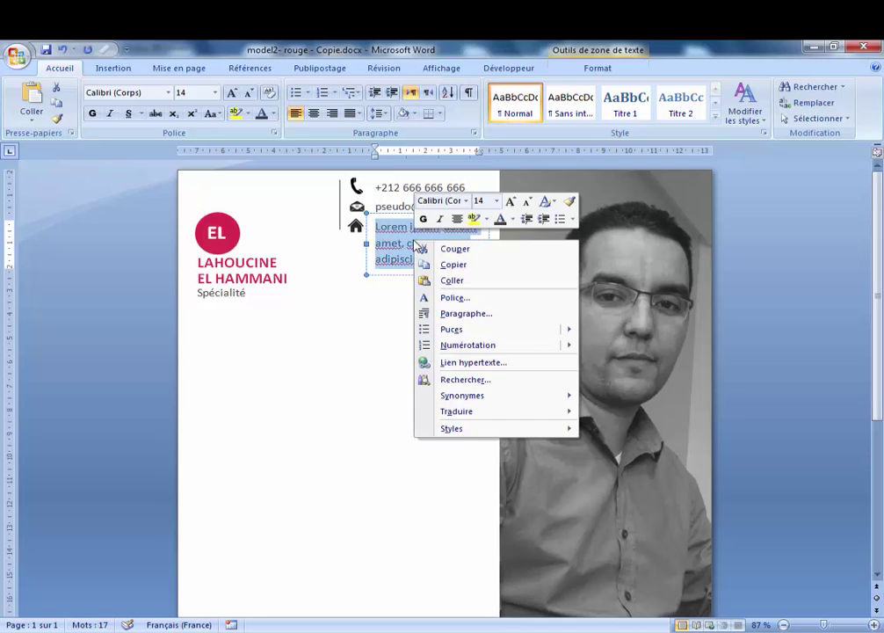
key(Escape)
Step: Have the spelling check ignore every occurrence of "adipiscing", "consectetur" and "amet" in the placeholder address
click(410, 258)
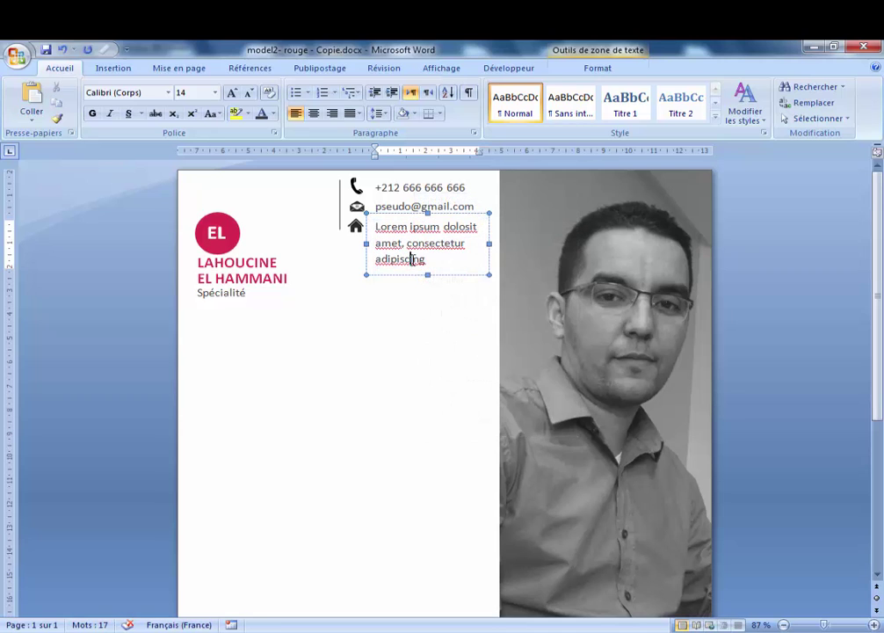
right_click(413, 259)
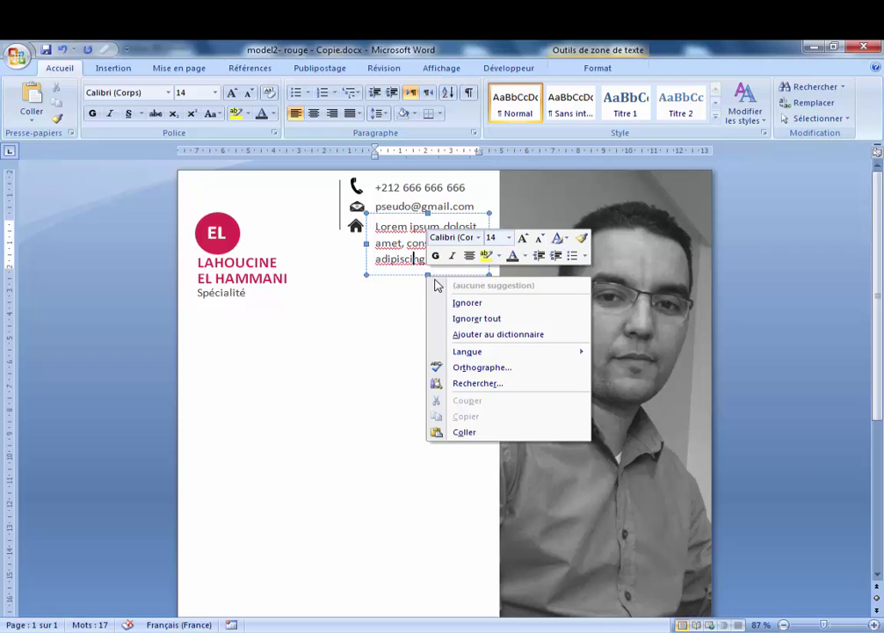
click(480, 319)
click(435, 244)
right_click(435, 244)
click(527, 349)
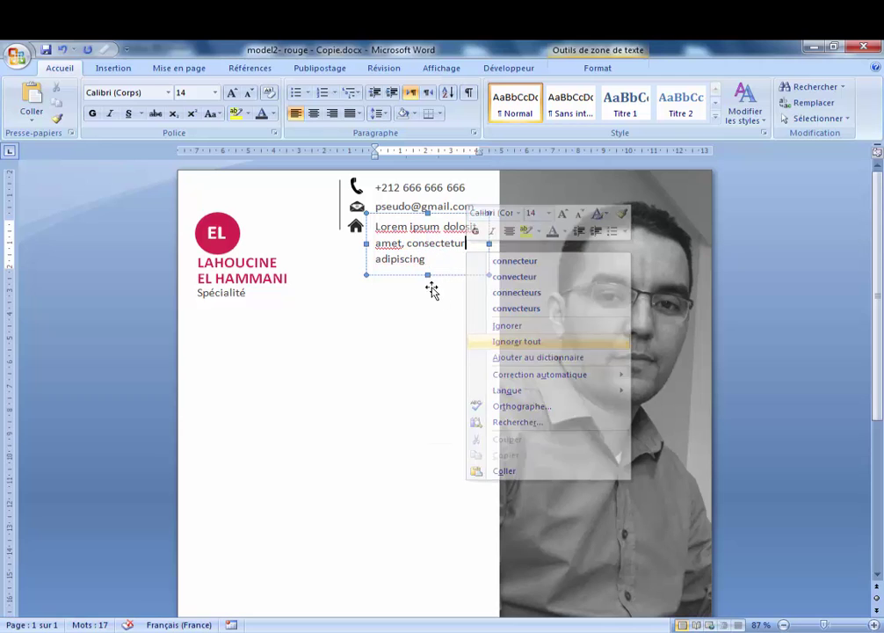
right_click(395, 245)
click(480, 359)
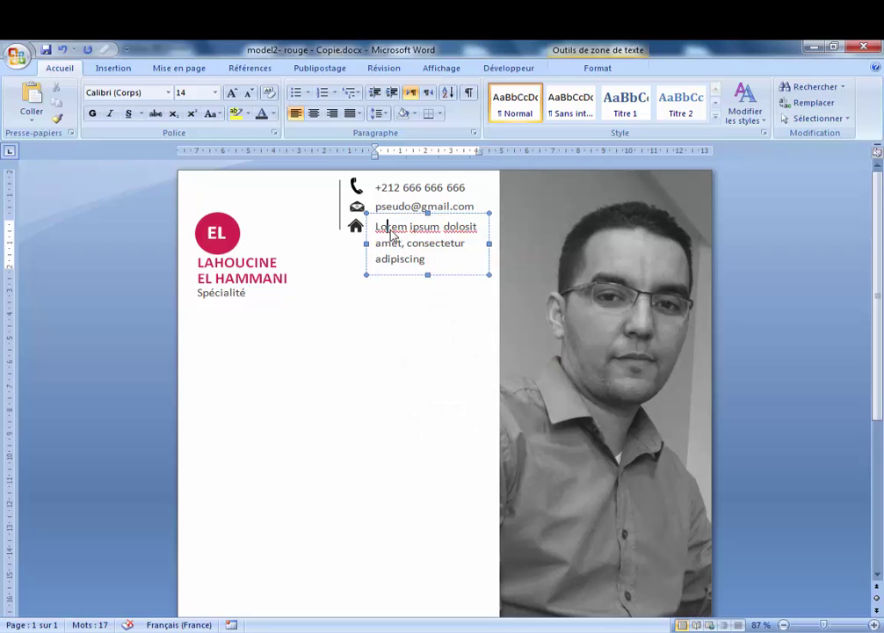
Step: Have the spelling check ignore every occurrence of "Lorem", "ipsum" and "dolosit", and save the document
right_click(394, 228)
click(477, 340)
right_click(429, 228)
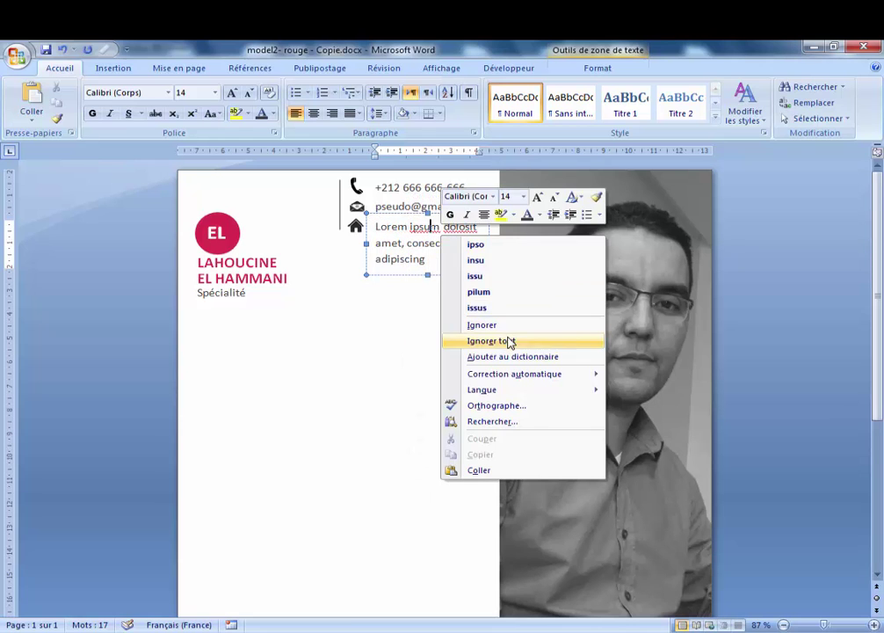
click(507, 341)
right_click(463, 227)
click(536, 309)
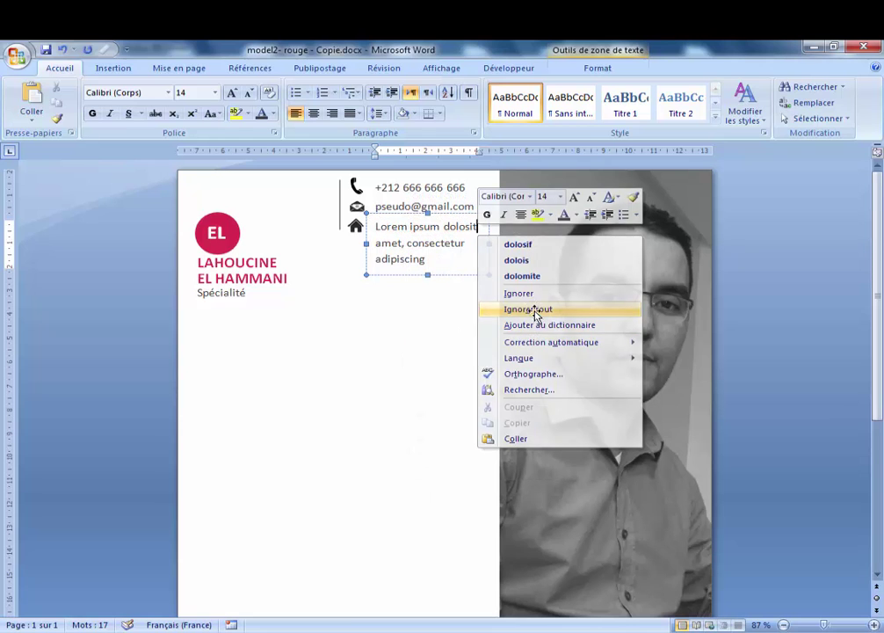
click(45, 50)
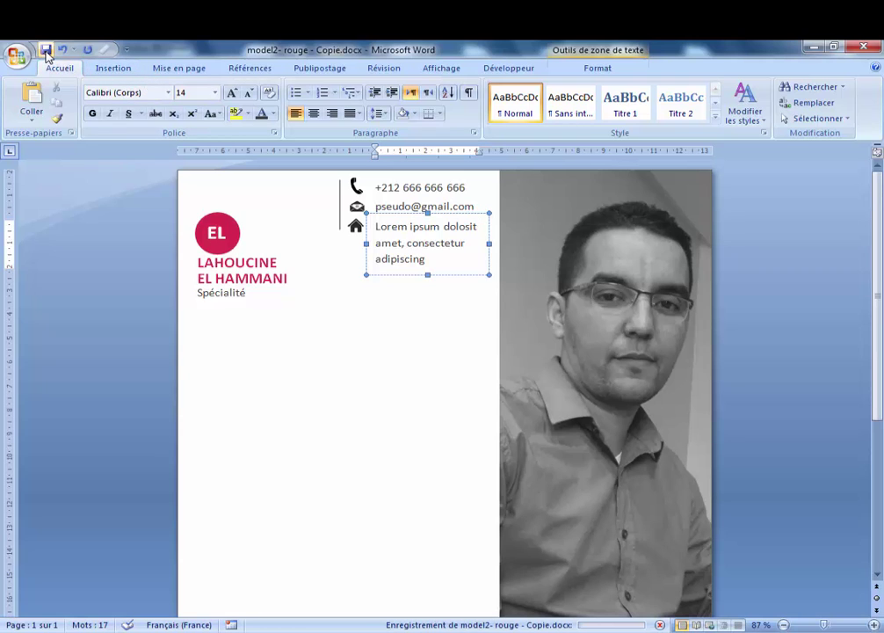
Step: Examine the layout of the sample CV in 222.jpg in Windows Photo Viewer, and return to the Word document to compare the page
click(816, 306)
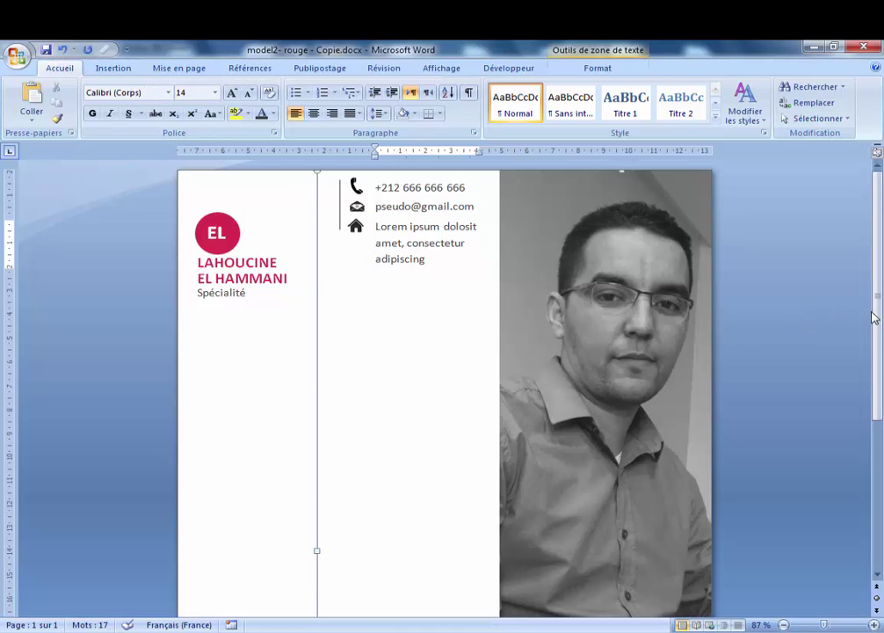
drag(874, 316, 817, 313)
click(817, 313)
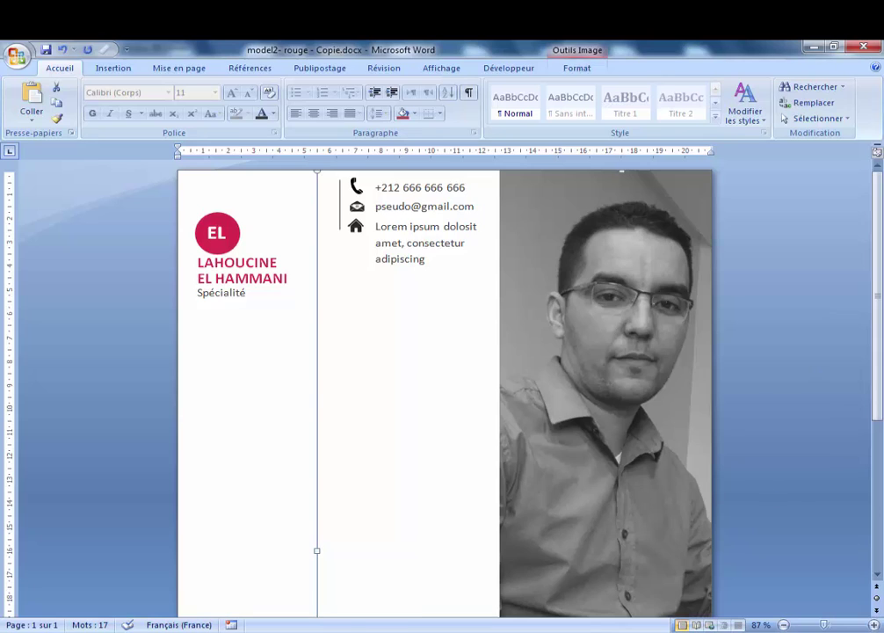
key(alt+Tab)
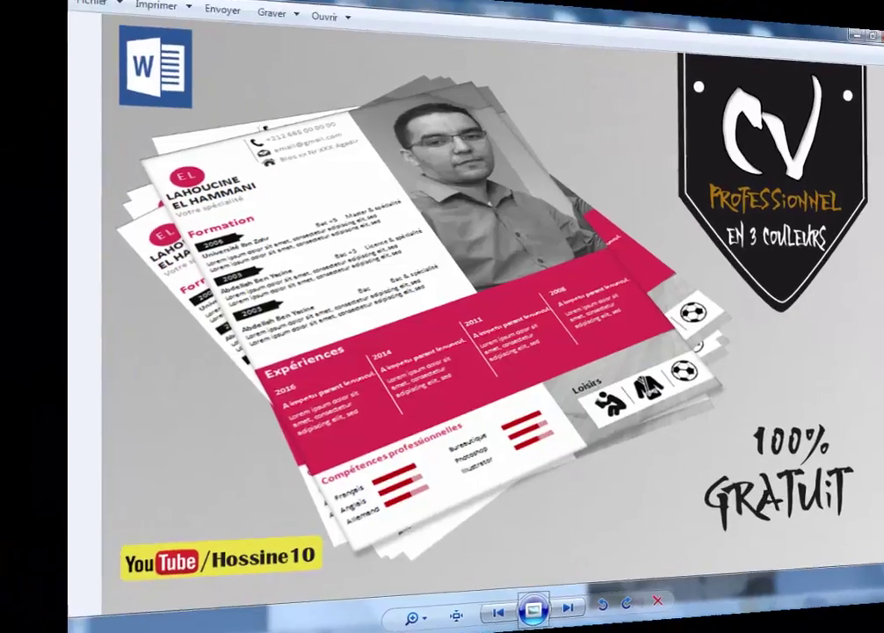
click(881, 625)
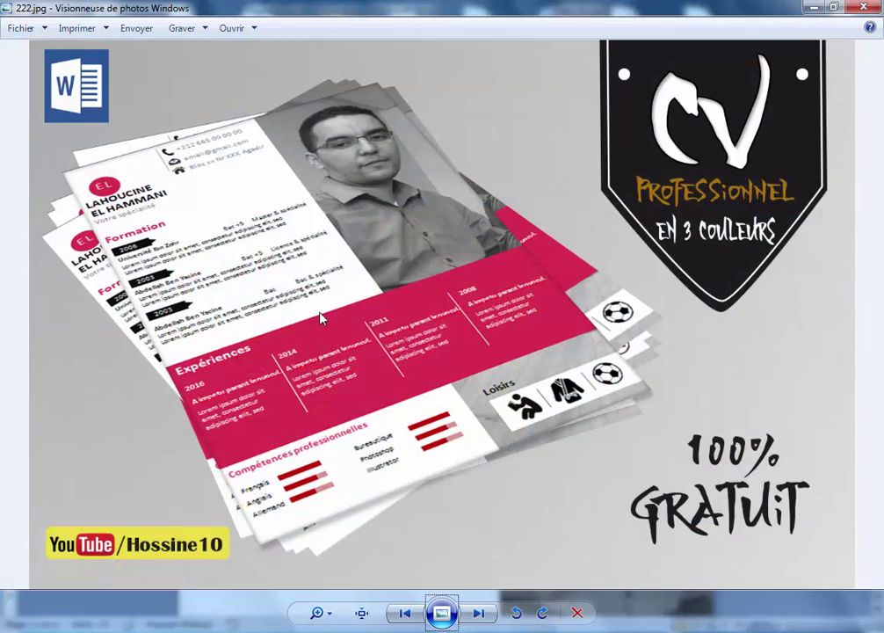
mouse_move(409, 614)
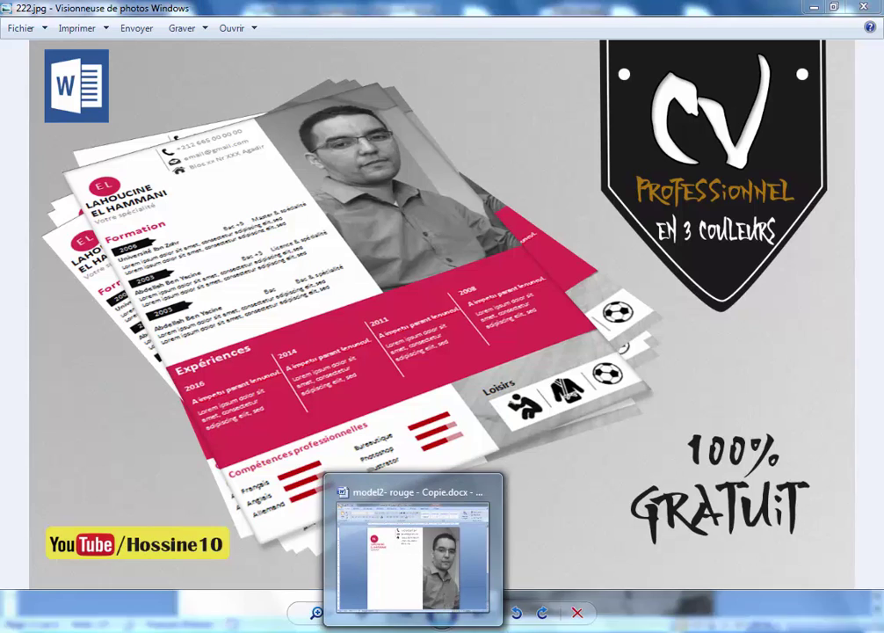
click(411, 540)
scroll(864, 271, down, 5)
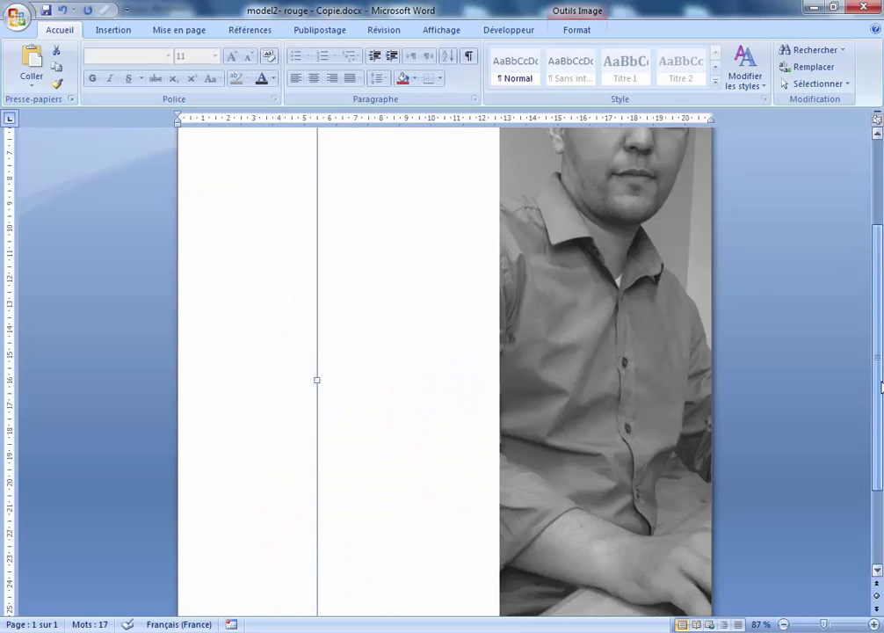
scroll(844, 286, up, 5)
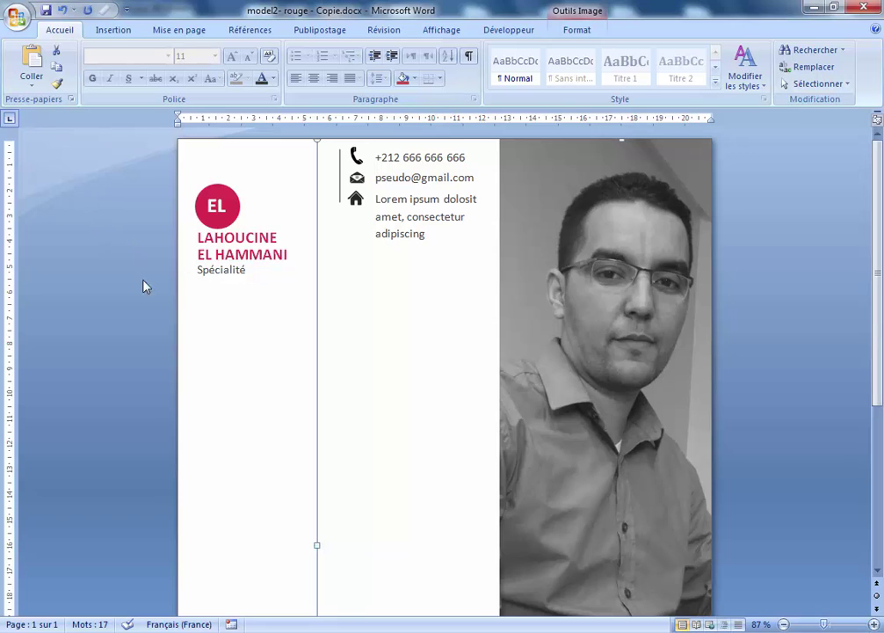
Step: Try to duplicate the first-name text box into the free area below the "Spécialité" line
click(227, 274)
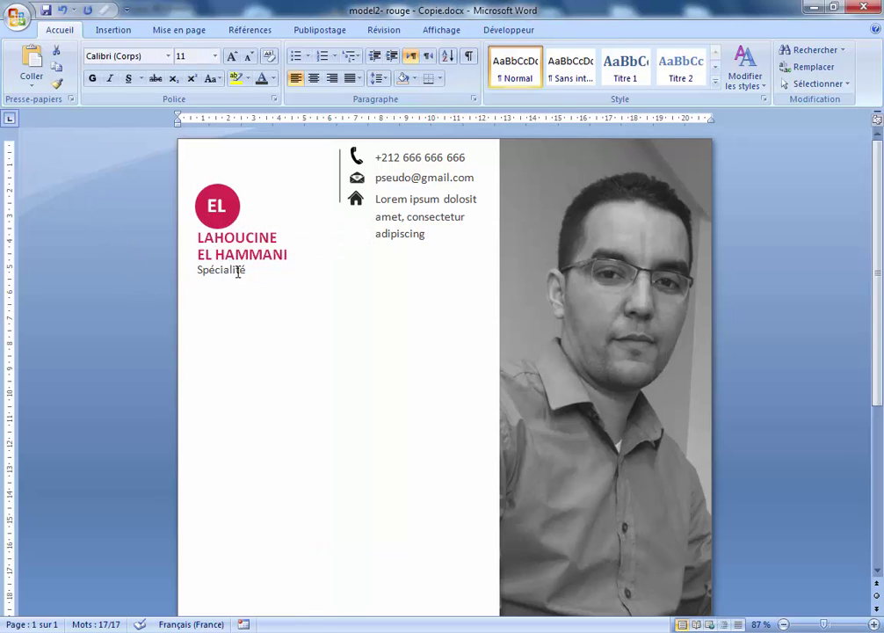
click(263, 258)
click(282, 226)
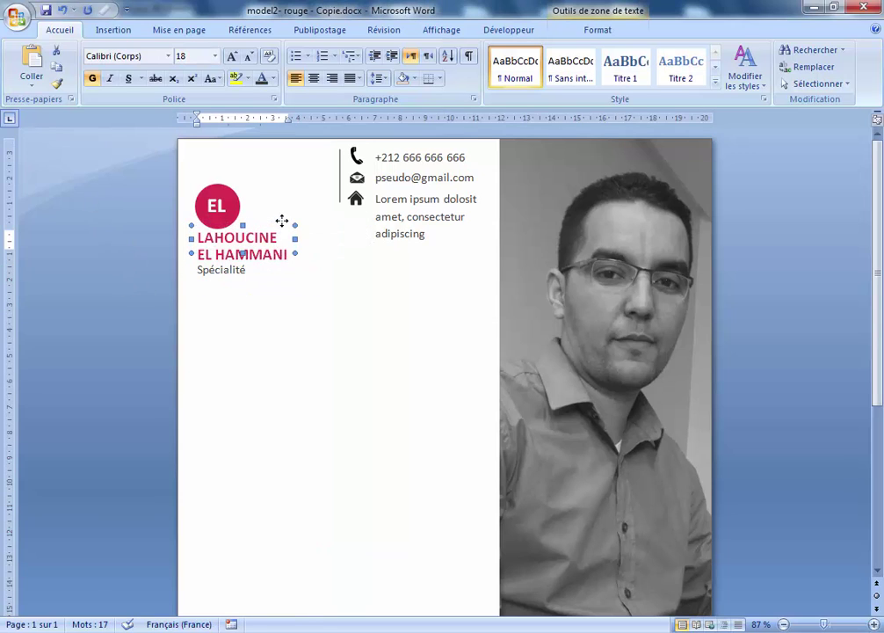
drag(280, 224, 278, 270)
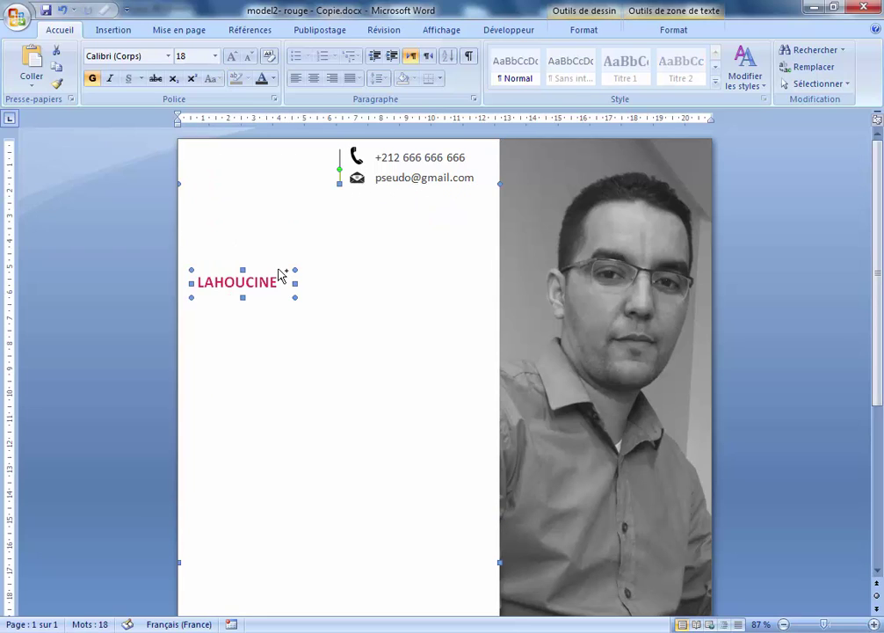
key(ctrl+z)
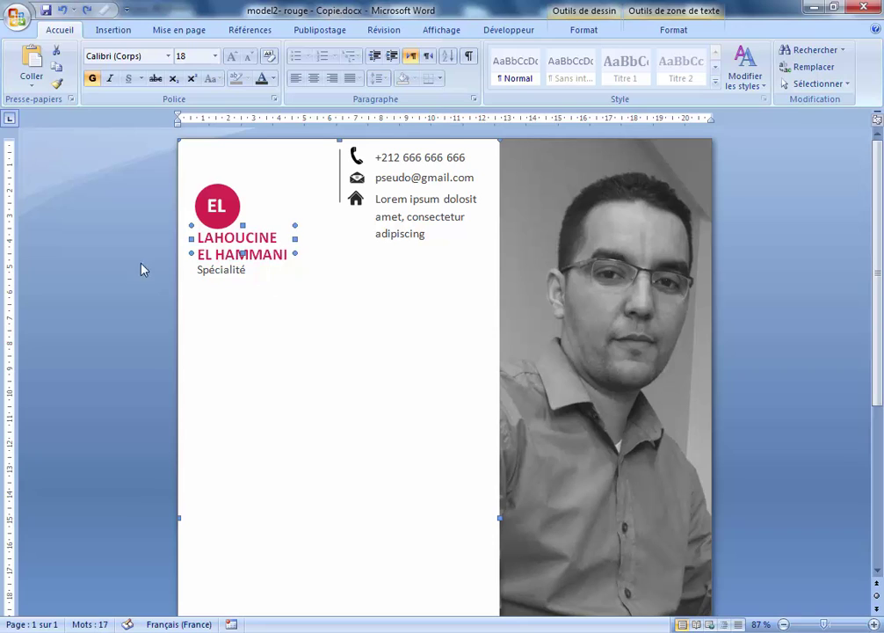
click(262, 236)
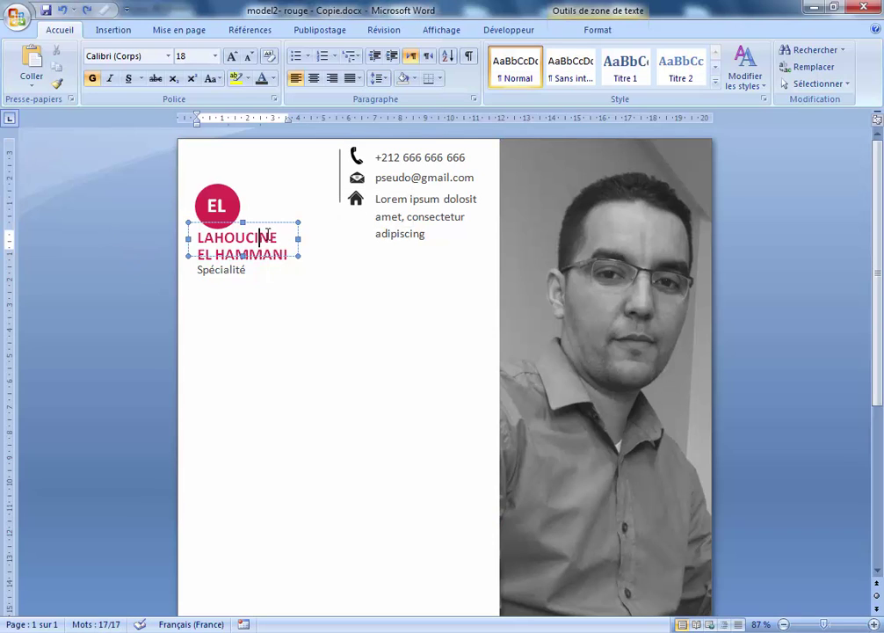
click(271, 223)
shift+click(275, 222)
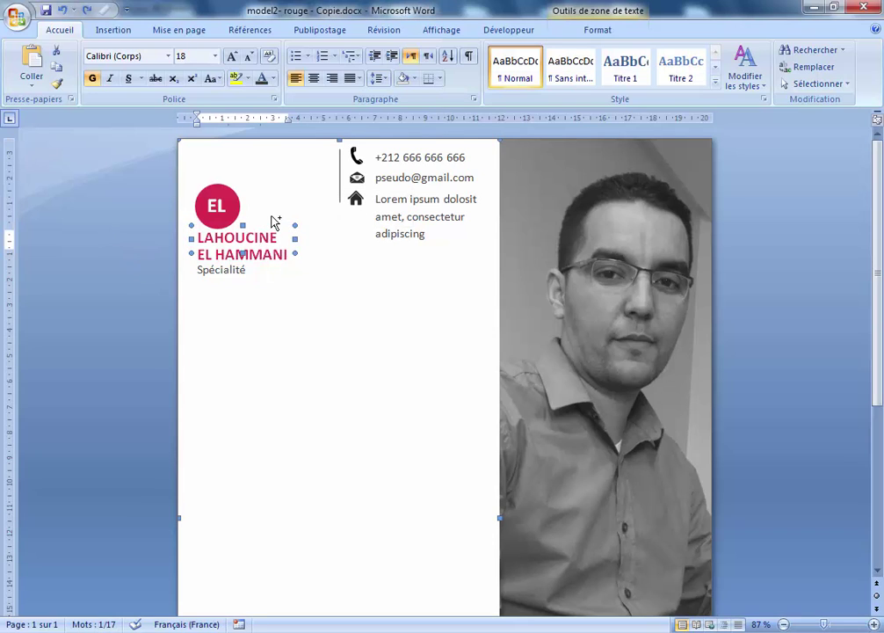
shift+click(275, 223)
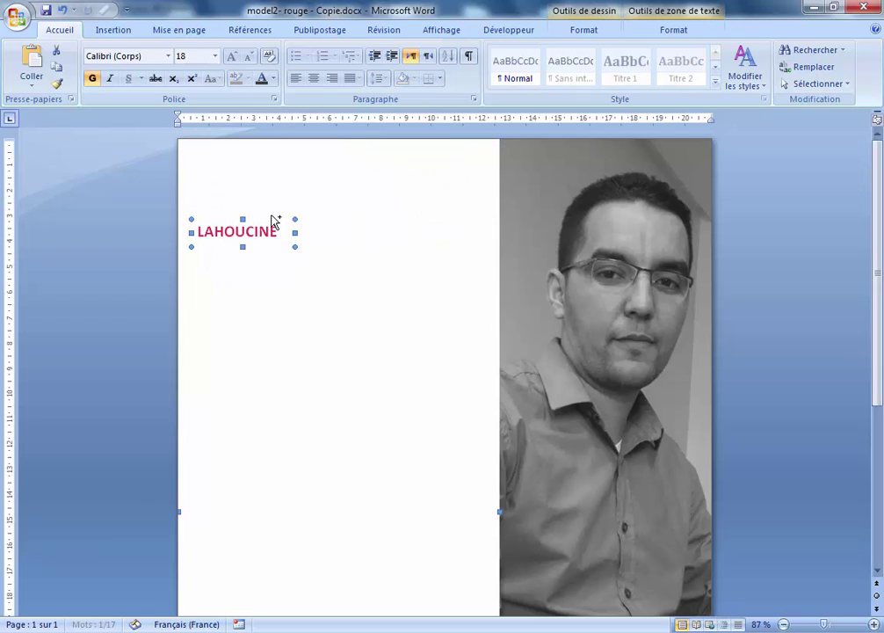
click(211, 244)
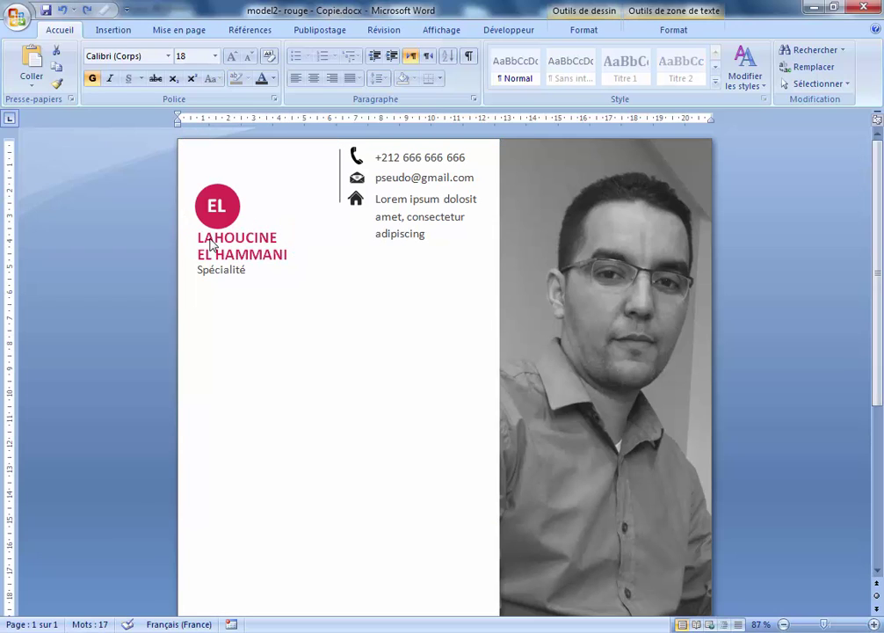
Step: Duplicate the surname text box and place the copy just below the "Spécialité" line, aligned with the name
click(273, 267)
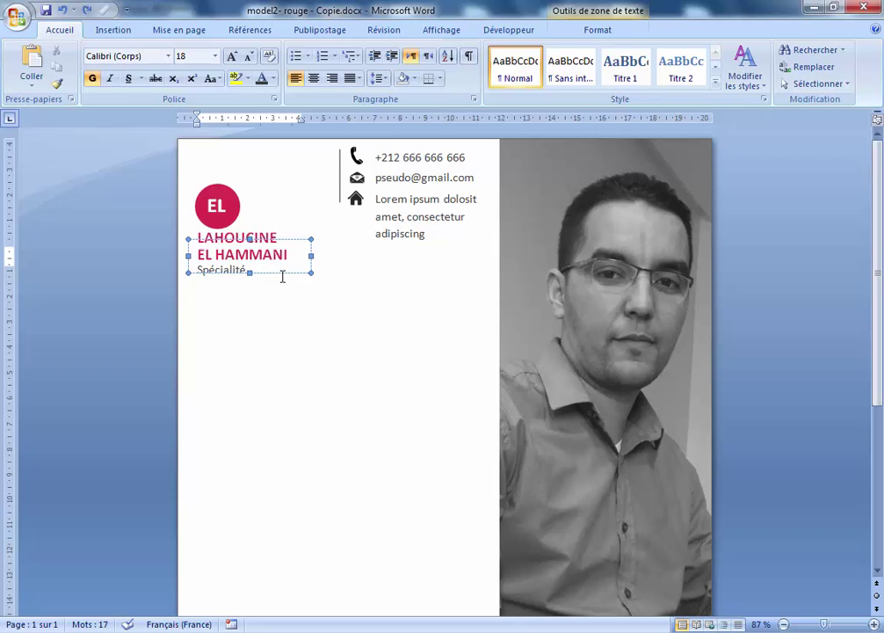
click(283, 273)
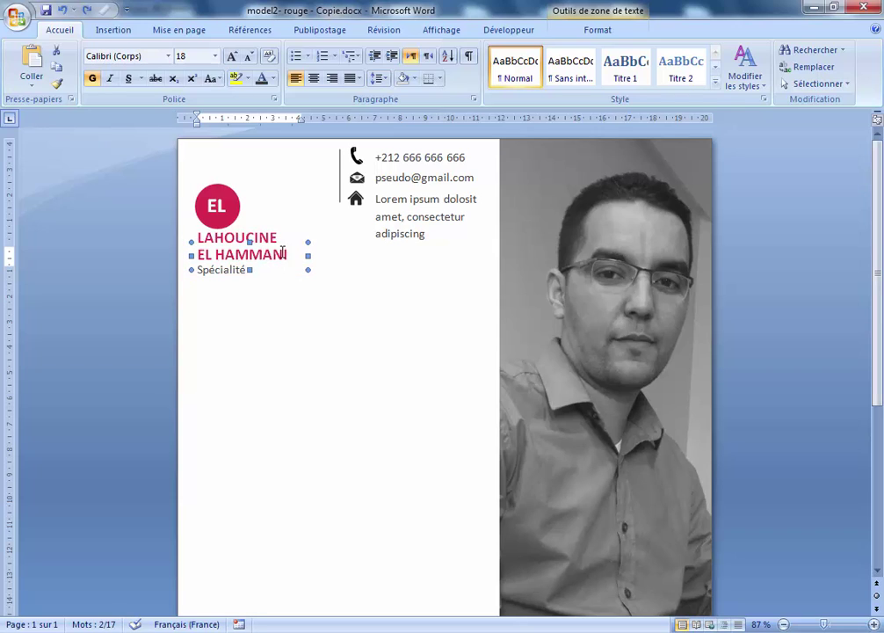
drag(287, 249, 287, 304)
key(Up)
key(Up)
key(Up)
key(Up)
key(Up)
key(Up)
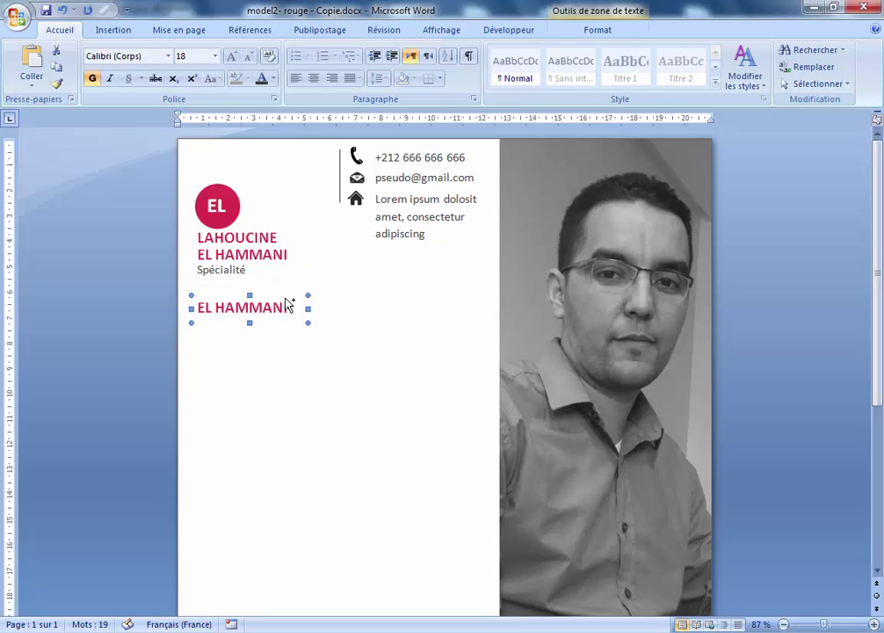
key(ctrl+Up)
key(ctrl+Left)
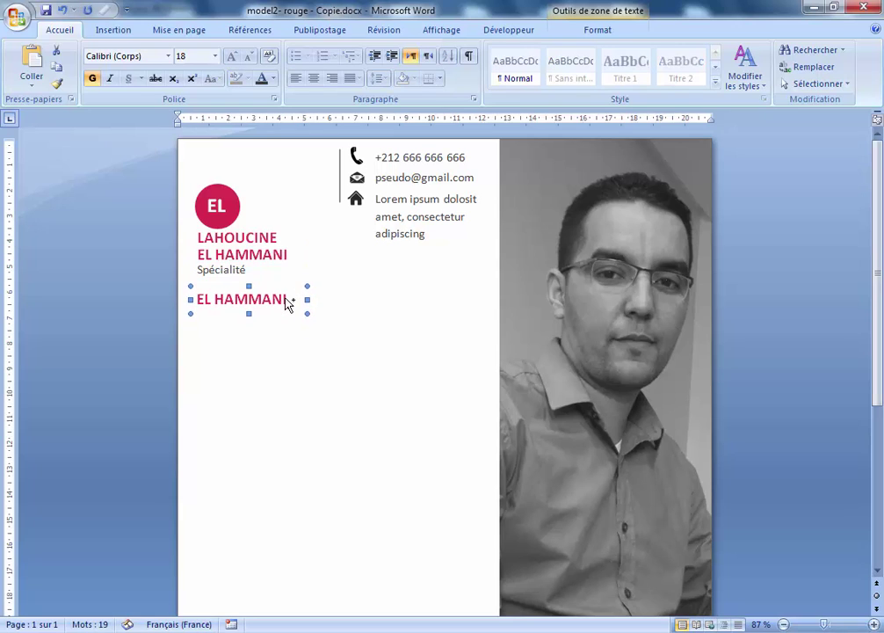
Step: Replace the text of the duplicated box below "Spécialité" with the section heading "Formation"
drag(285, 299, 119, 300)
key(BackSpace)
text(Formation)
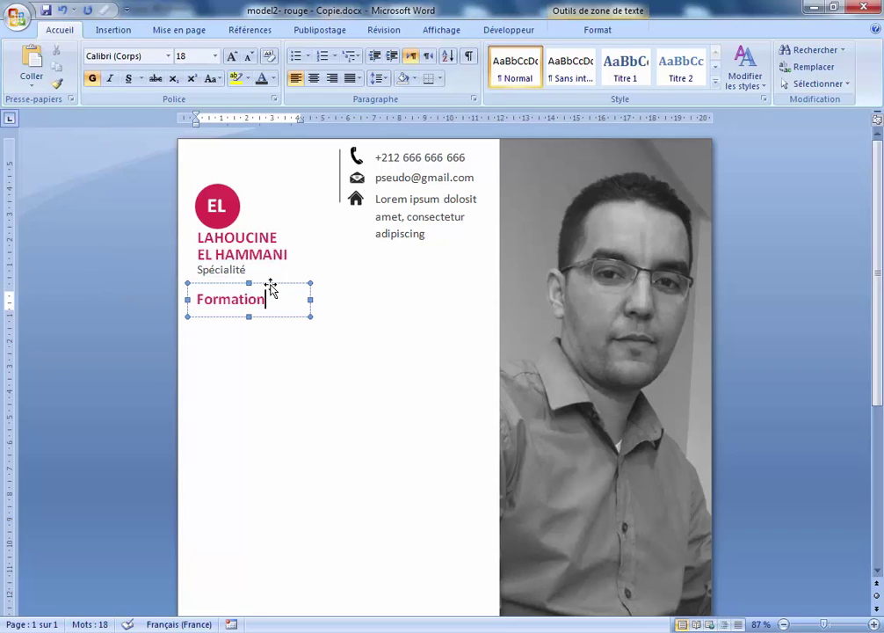
Step: Reduce the font size of the "Formation" heading to 16 and deselect its text box
click(271, 285)
click(248, 57)
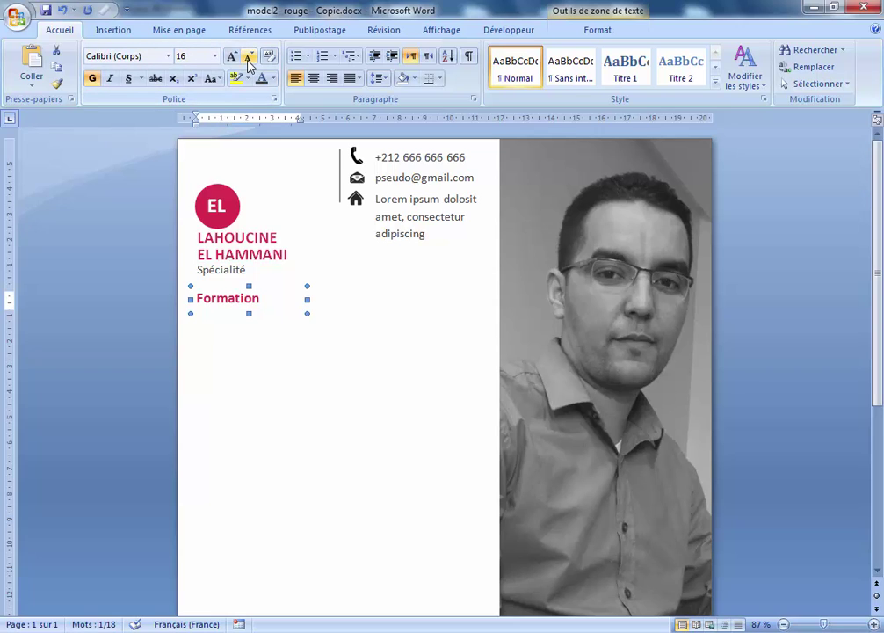
click(600, 240)
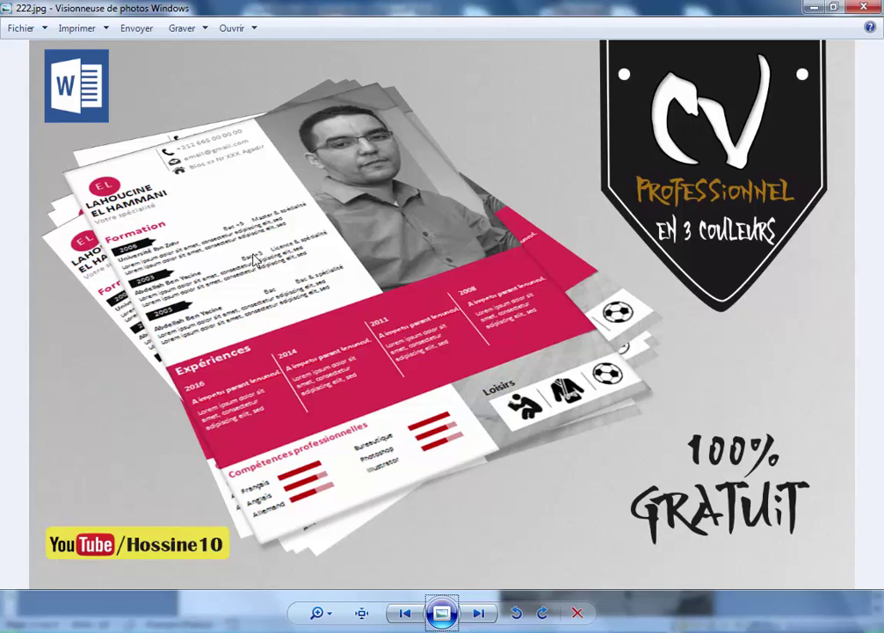
Step: Return from the sample CV image to the Word document and draw a rectangle about 2.51 cm wide and 0.58 cm high below "Formation"
mouse_move(413, 625)
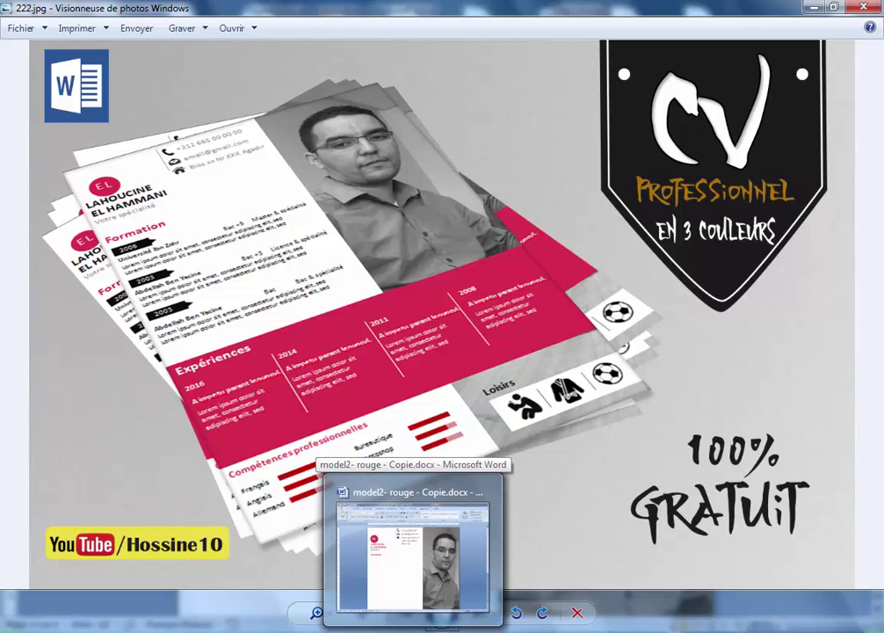
click(404, 622)
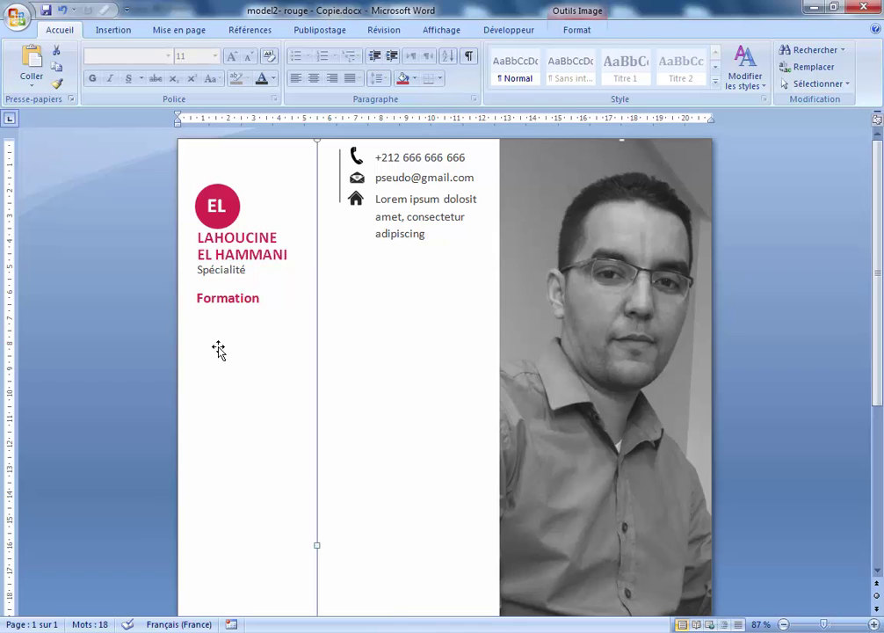
scroll(879, 323, down, 2)
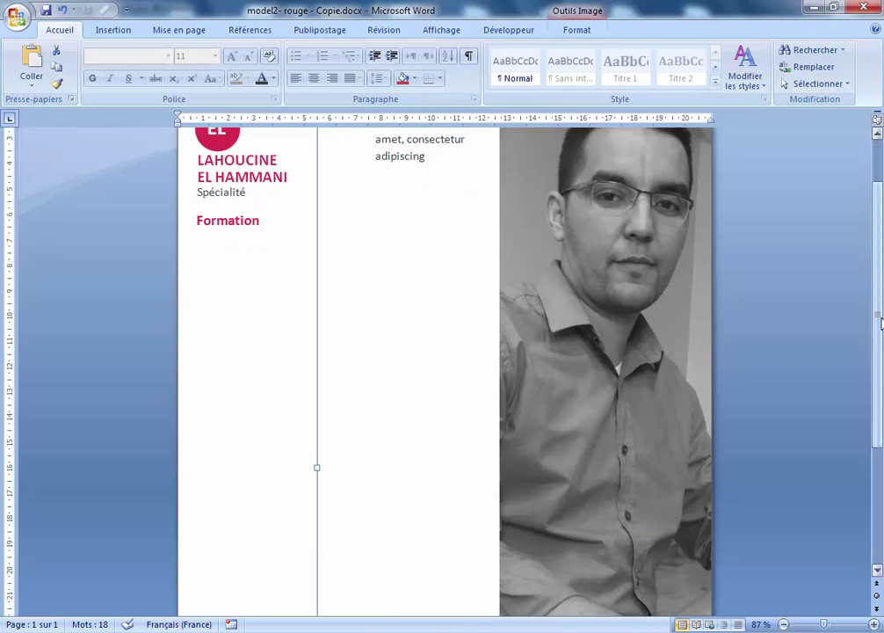
click(184, 194)
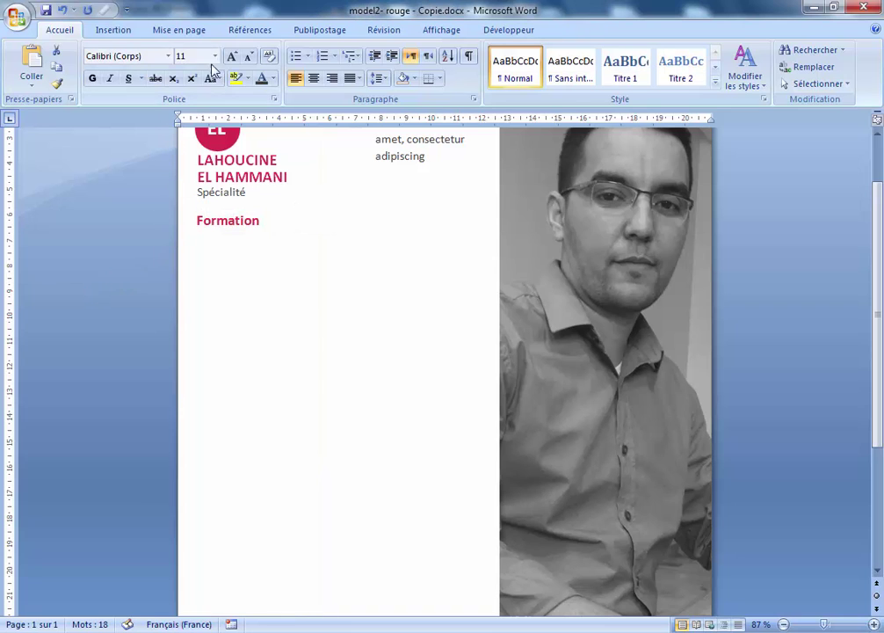
click(110, 31)
click(241, 81)
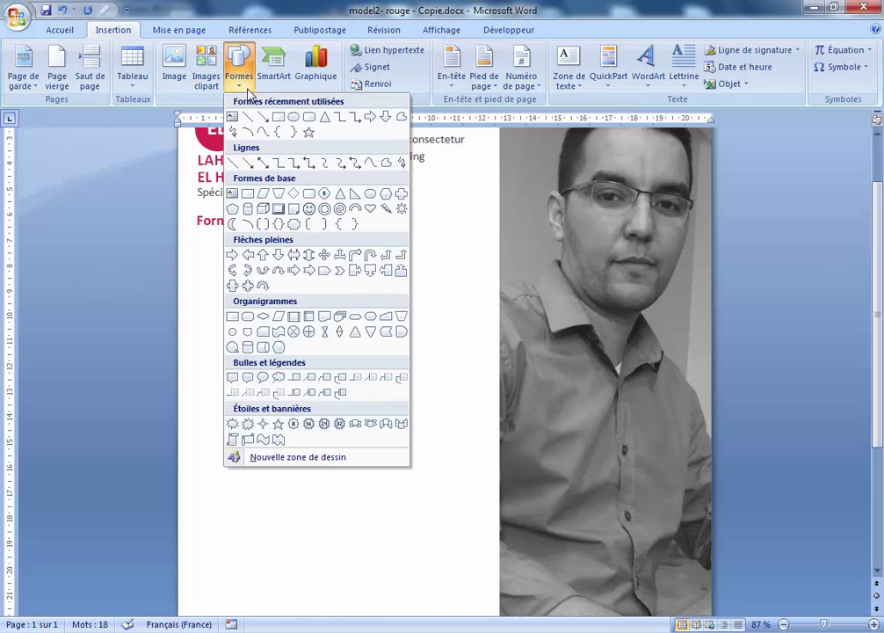
click(277, 116)
drag(200, 240, 263, 250)
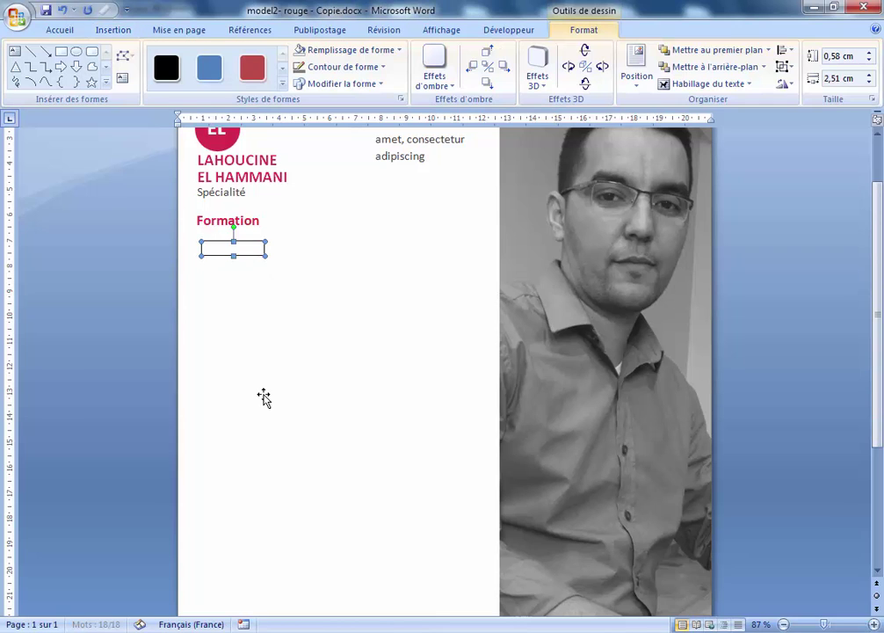
Step: Remove the rectangle's outline and fill it with the second-darkest shade of the black theme colour
click(375, 68)
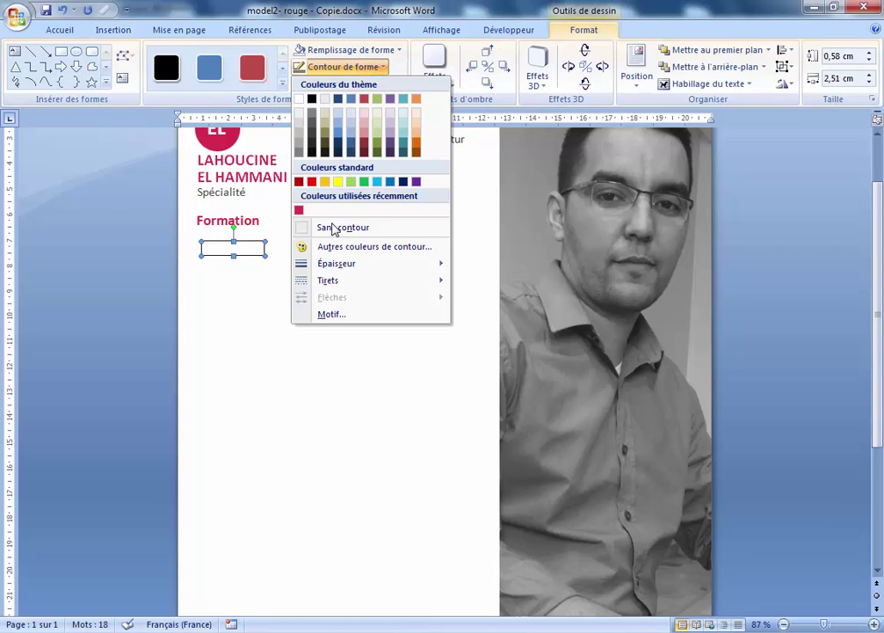
click(332, 229)
click(389, 50)
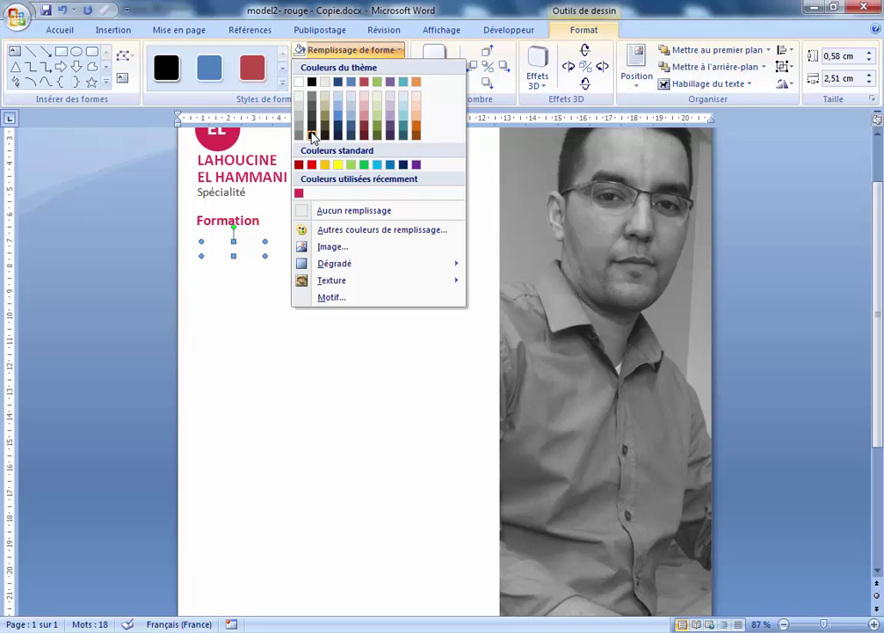
click(312, 135)
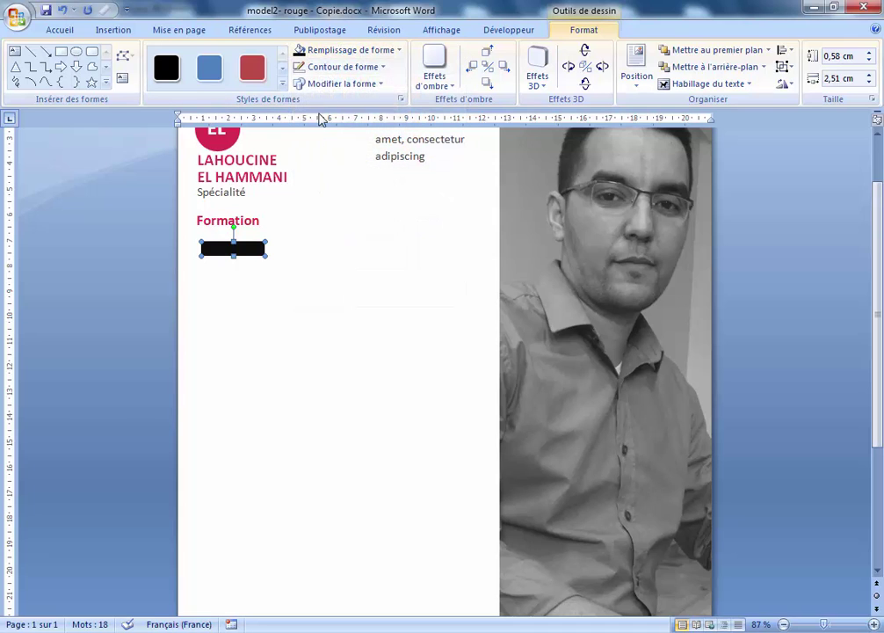
click(342, 51)
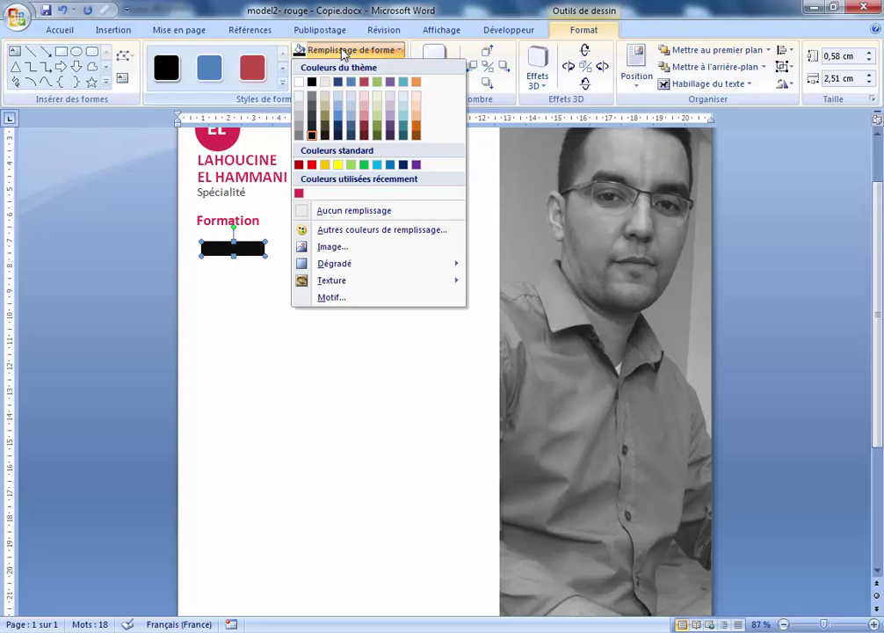
click(311, 131)
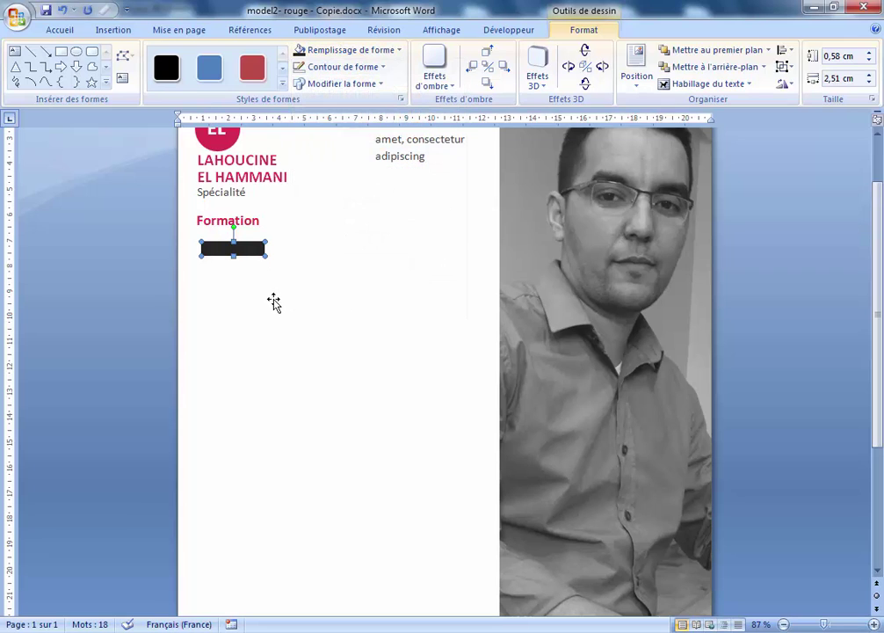
click(347, 51)
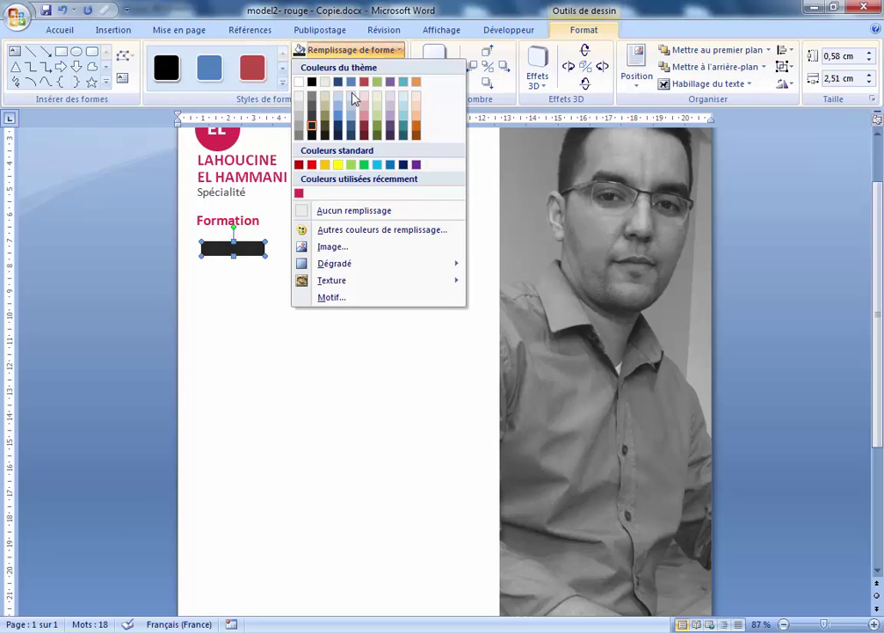
Step: Draw an isosceles triangle about 1.51 by 1.3 cm below the dark rectangle and rotate it to point right
click(113, 30)
click(238, 63)
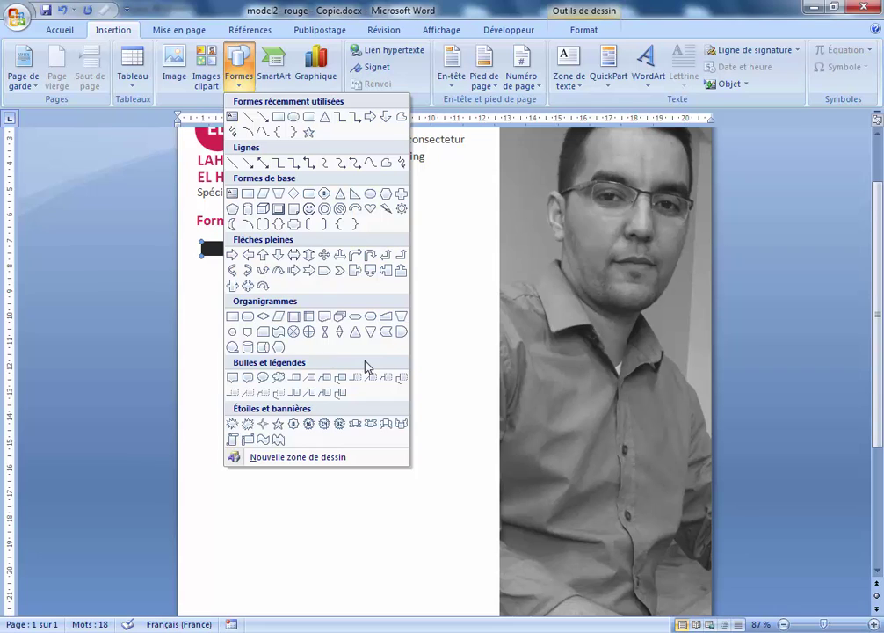
click(247, 116)
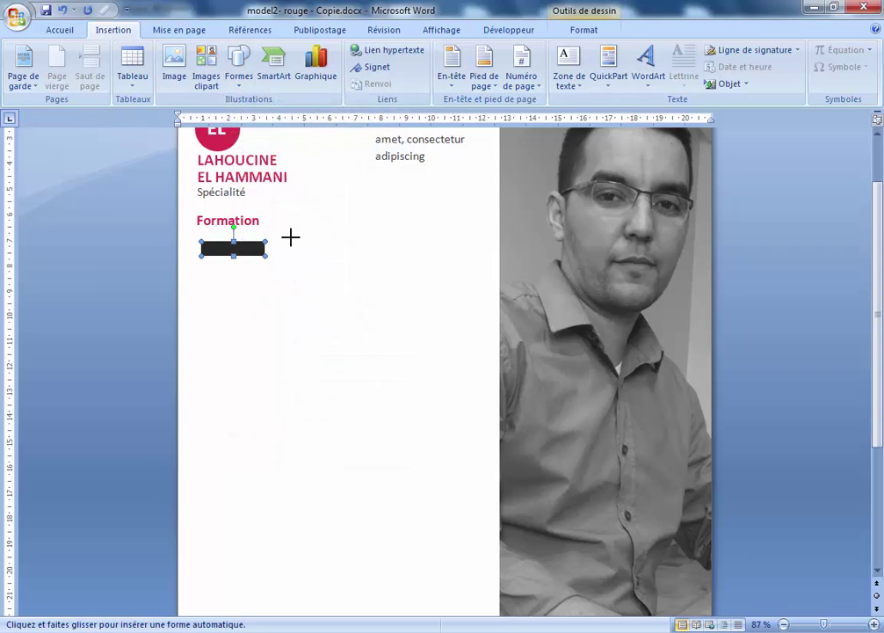
drag(277, 280, 315, 313)
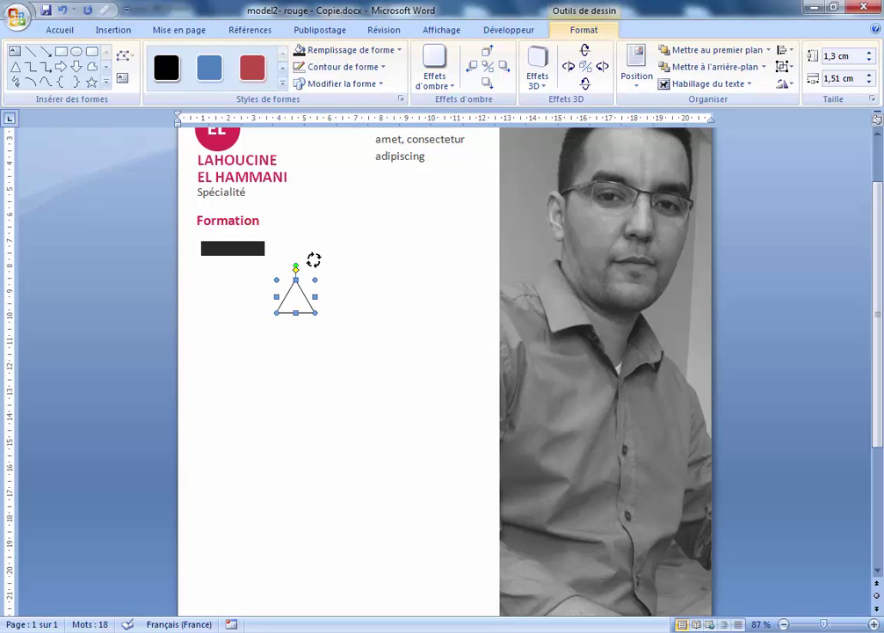
drag(314, 261, 355, 297)
Step: Move the triangle onto the right end of the dark rectangle and shrink it to about 0.56 by 0.65 cm
drag(281, 295, 258, 250)
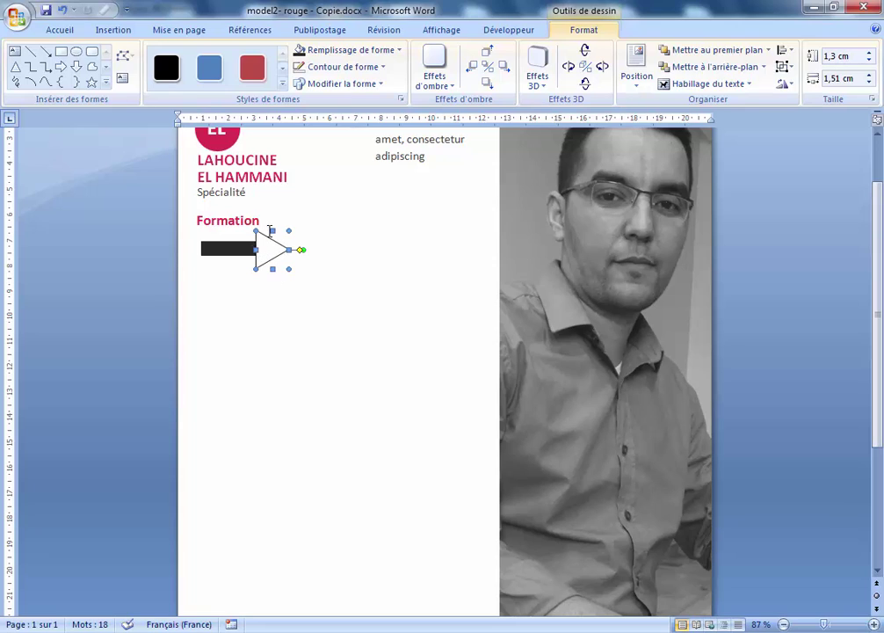
mouse_move(258, 231)
mouse_down()
mouse_move(278, 257)
mouse_move(251, 240)
mouse_up()
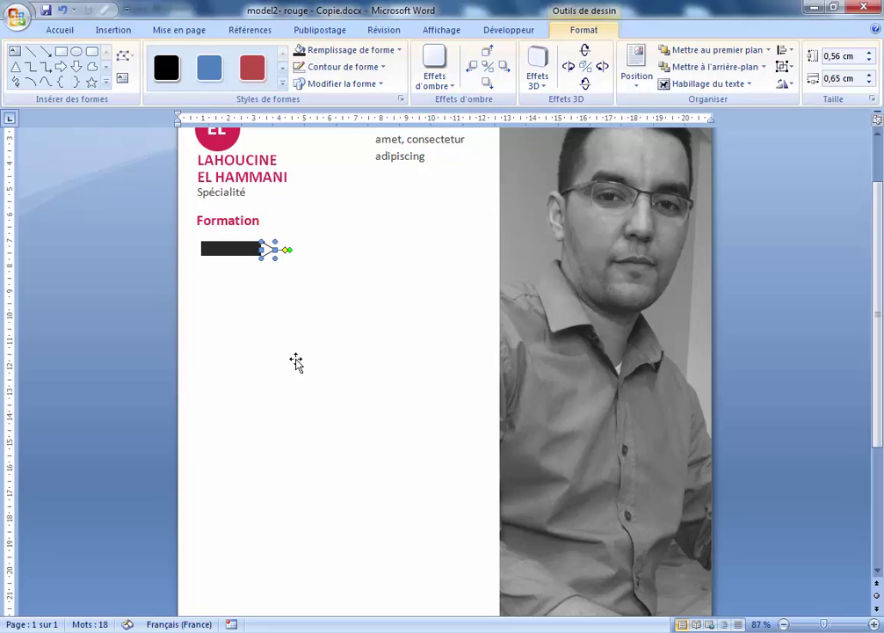
key(ctrl+Left)
key(ctrl+Left)
key(ctrl+Left)
key(ctrl+Left)
key(ctrl+Left)
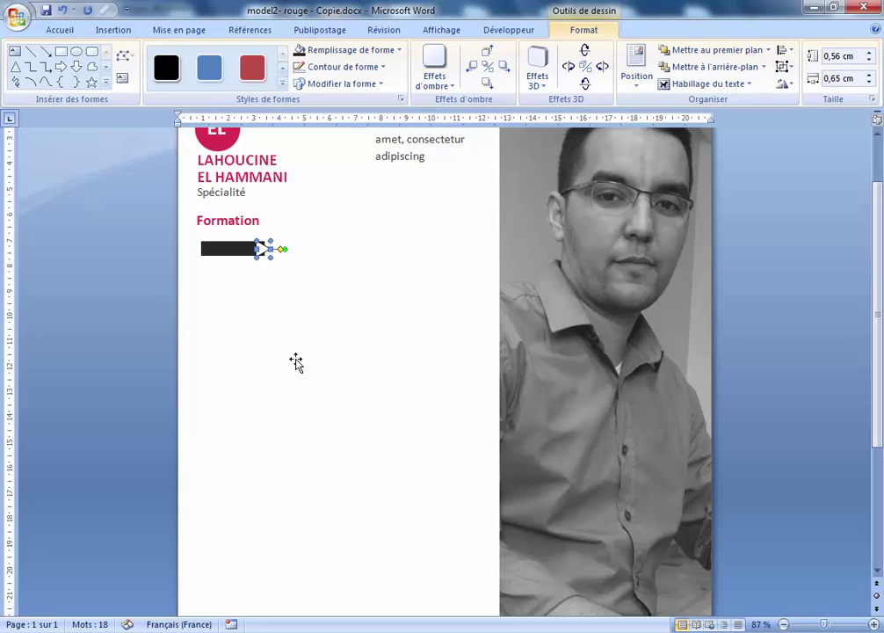
Step: Set the triangle's height and width to 0.5 cm each
click(869, 60)
click(868, 61)
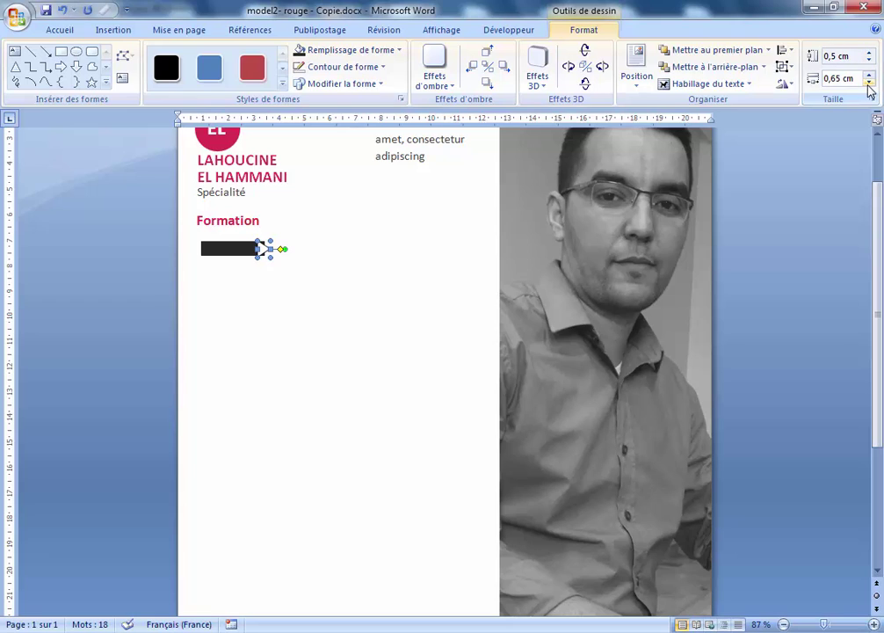
click(868, 86)
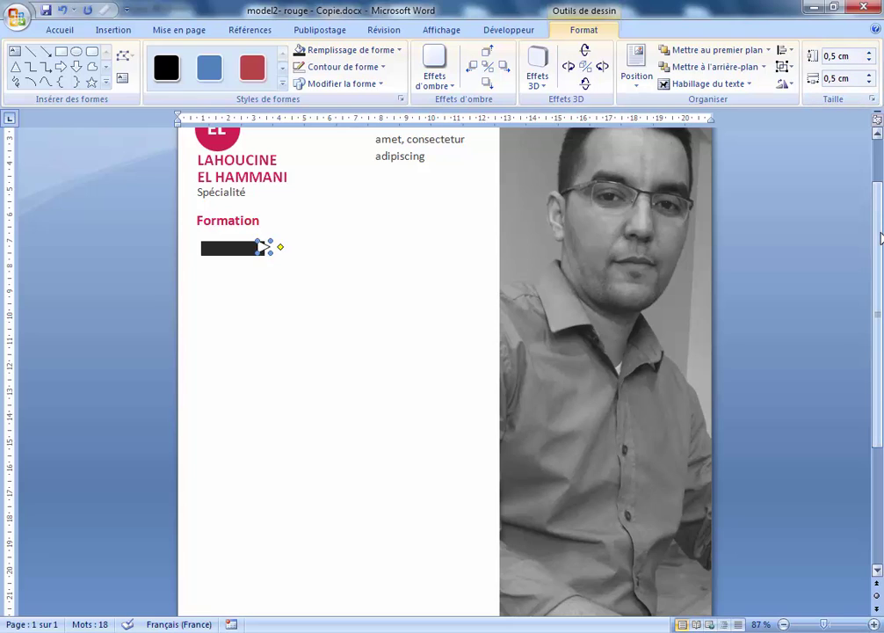
Step: Remove the triangle's outline and fill it with the same dark shade as the rectangle
click(342, 66)
click(360, 234)
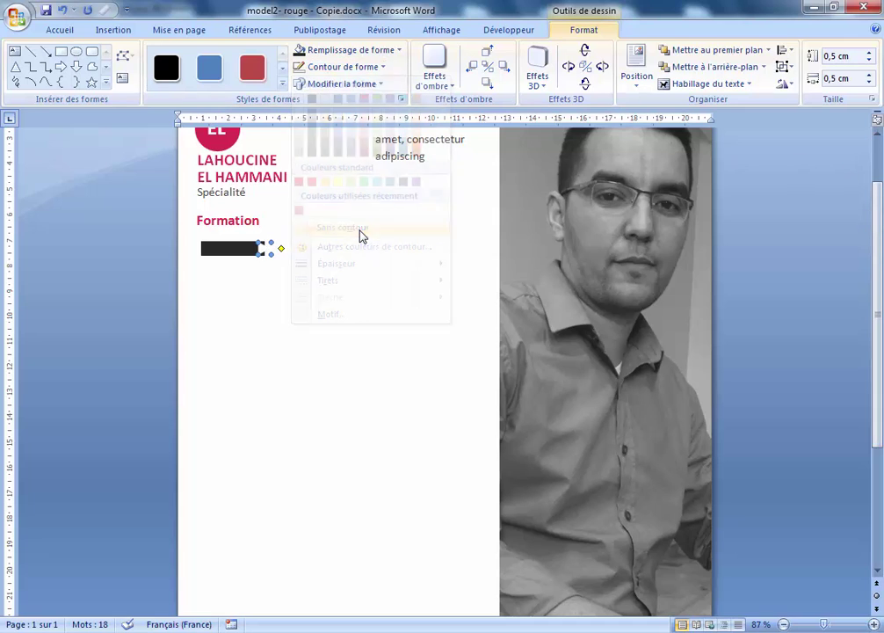
click(383, 51)
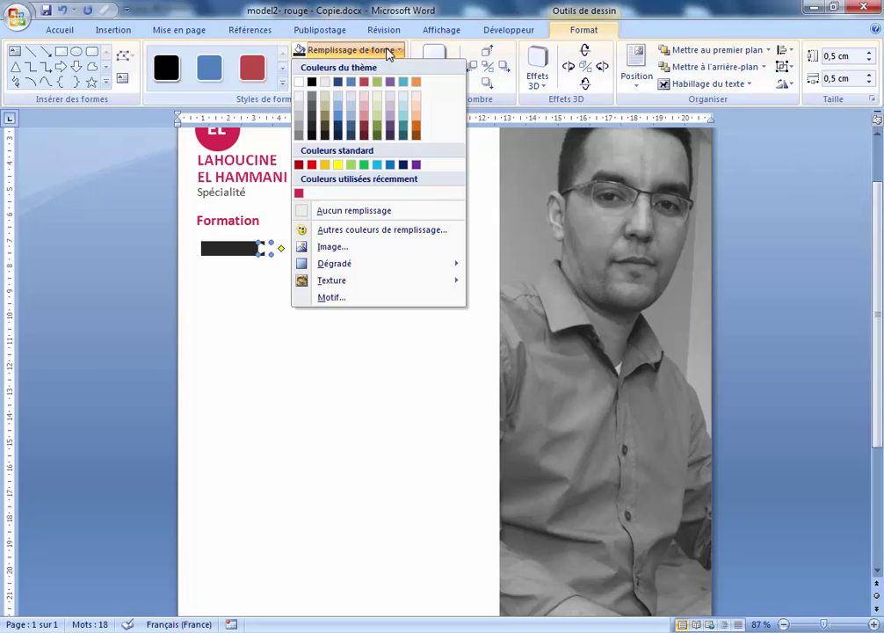
click(313, 132)
click(325, 317)
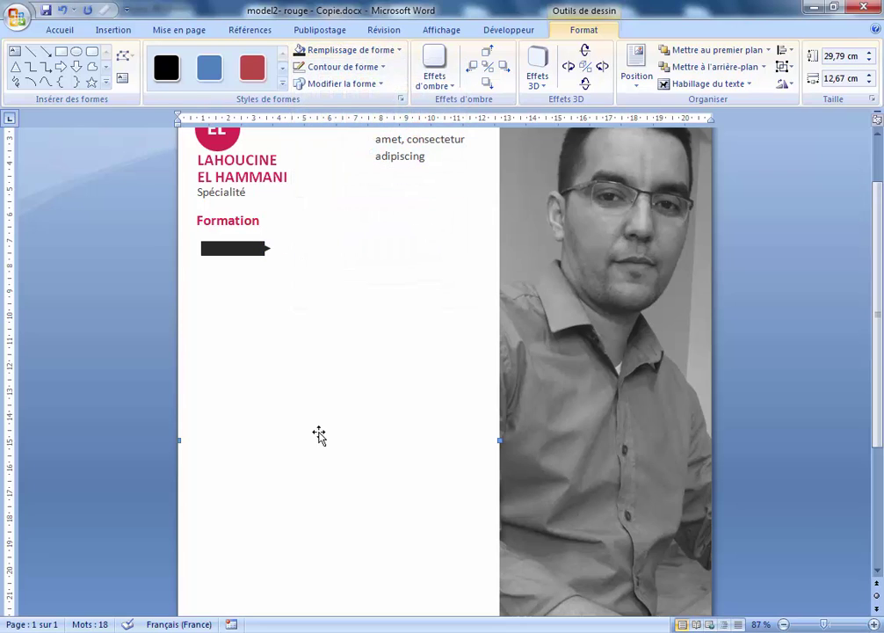
Step: Group the dark rectangle and the triangle into a single arrow label
click(263, 249)
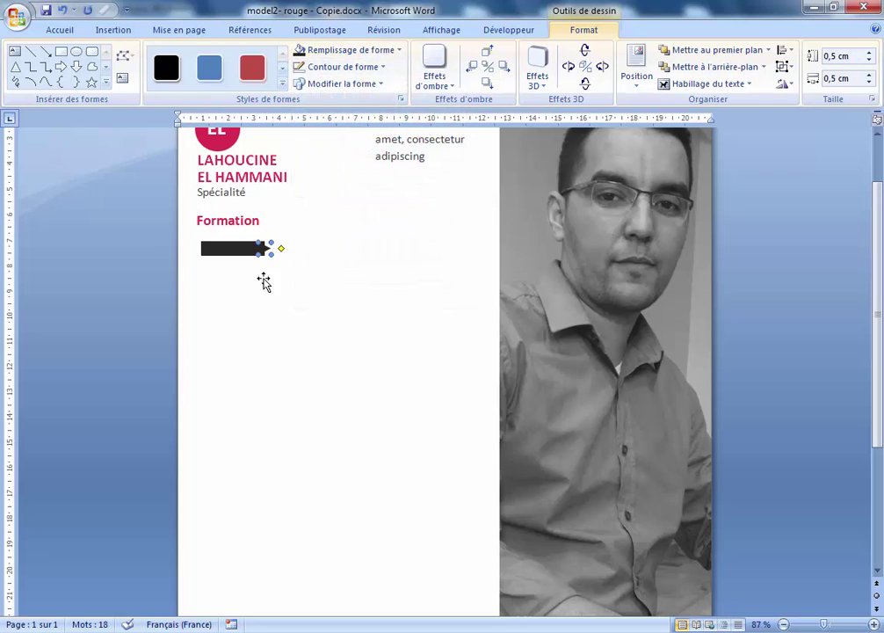
shift+click(231, 251)
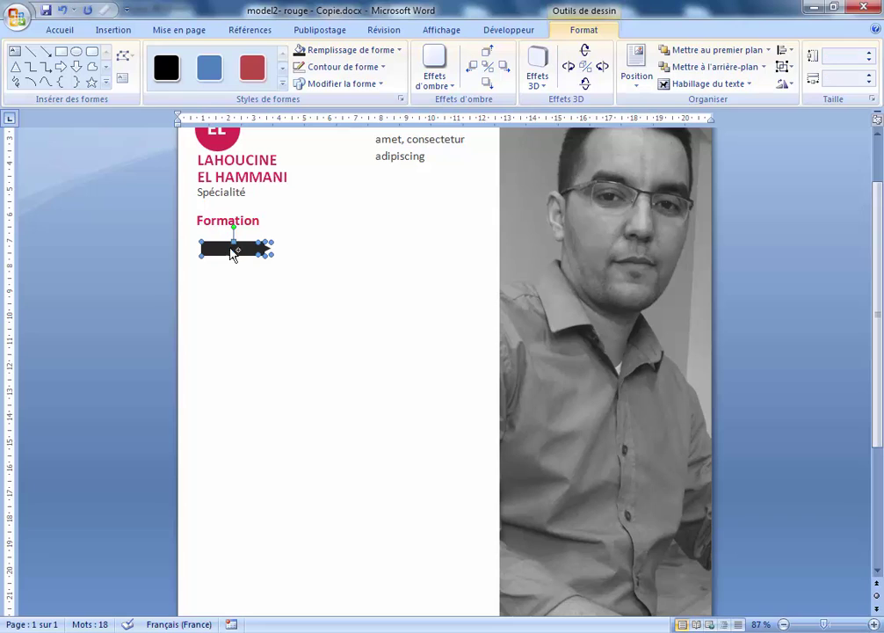
click(782, 66)
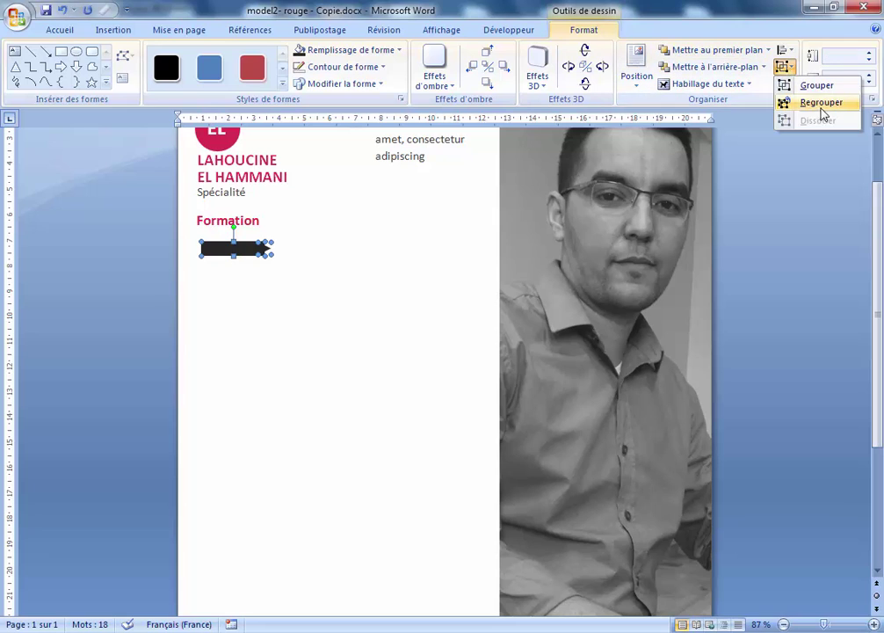
click(822, 86)
click(309, 317)
Step: Move the grouped arrow label just below the "Formation" heading and align its left edge with the heading text
click(248, 251)
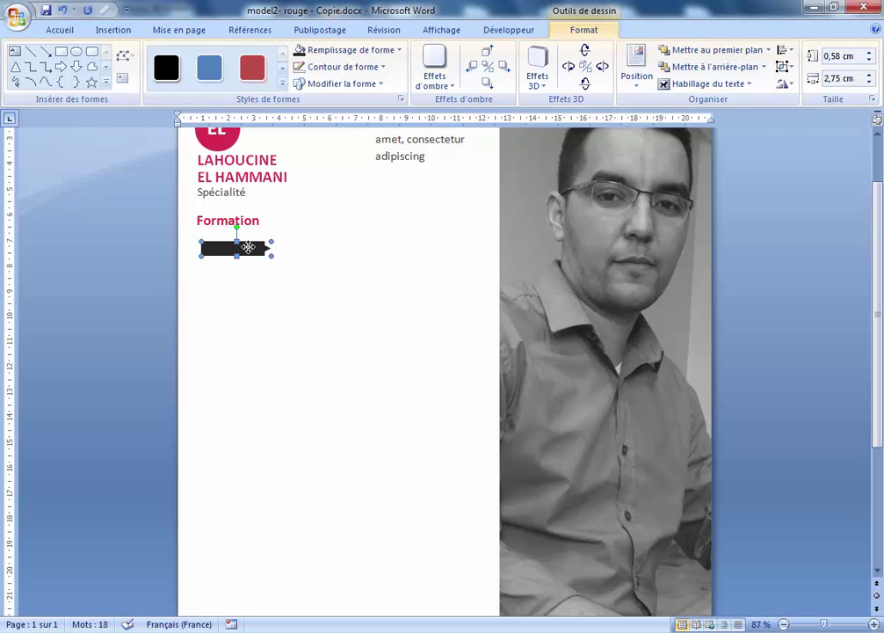
mouse_move(249, 248)
mouse_down()
mouse_move(353, 270)
mouse_move(306, 319)
mouse_move(240, 260)
mouse_move(242, 240)
mouse_up()
key(ctrl+z)
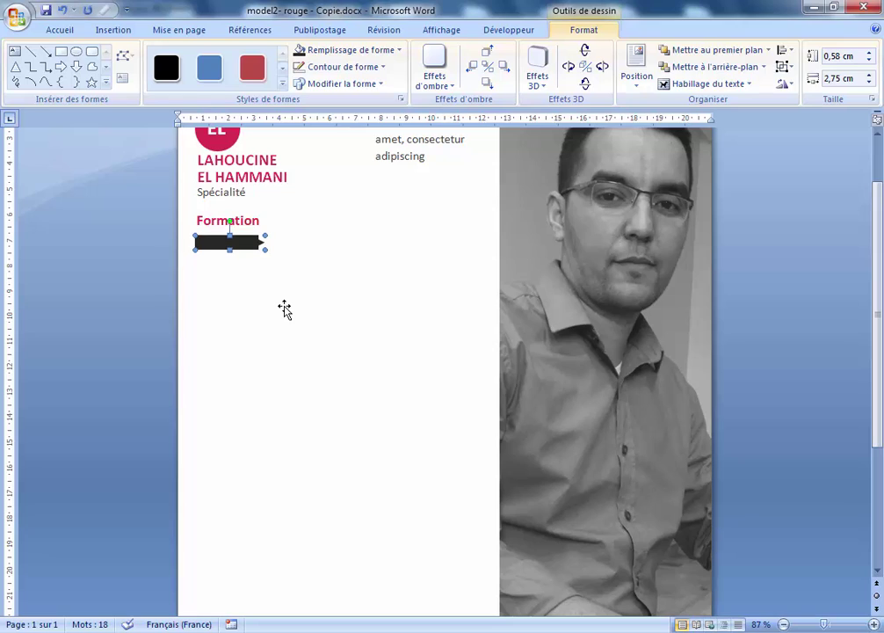
key(ctrl+Right)
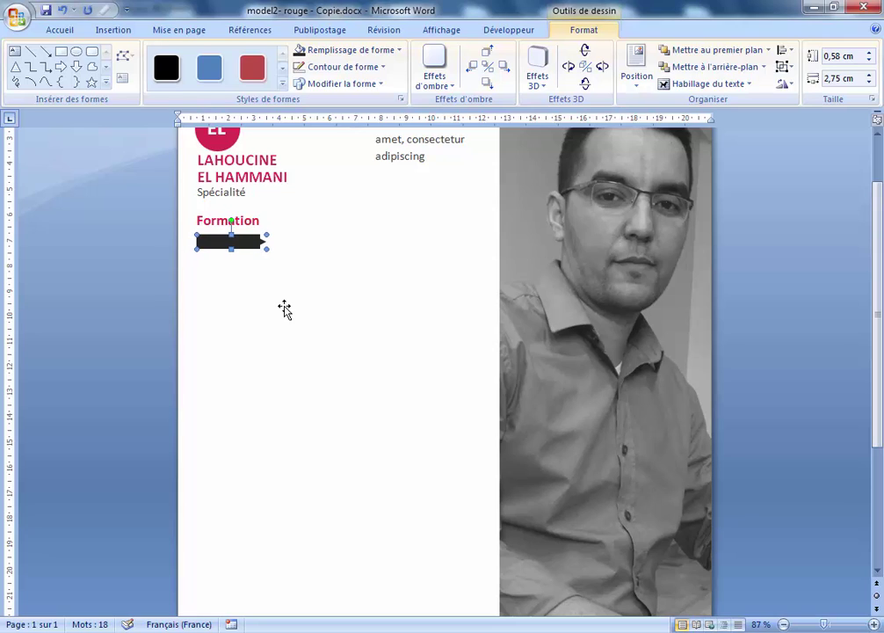
click(285, 309)
click(227, 244)
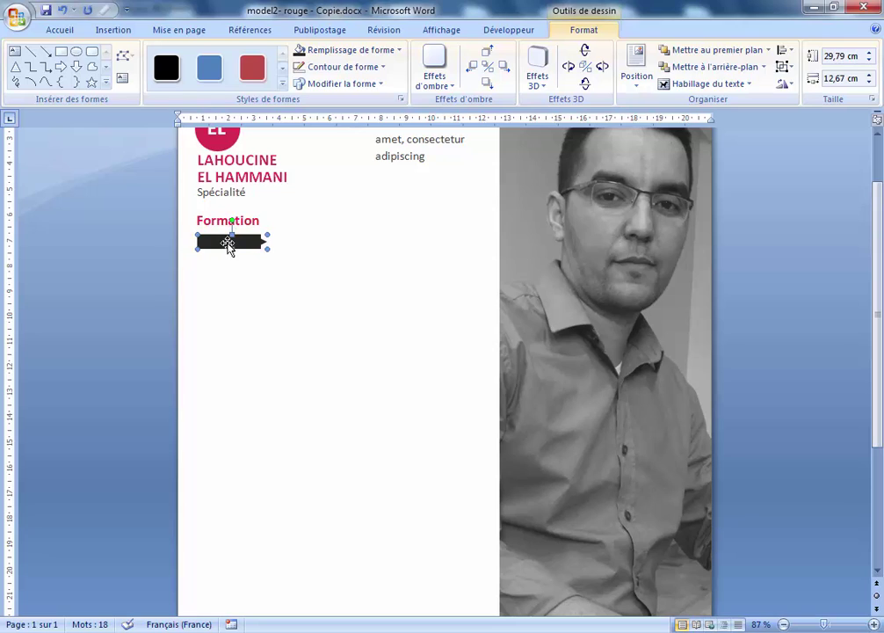
Step: Duplicate the "Spécialité" text box and place the copy just below the dark arrow label
click(222, 195)
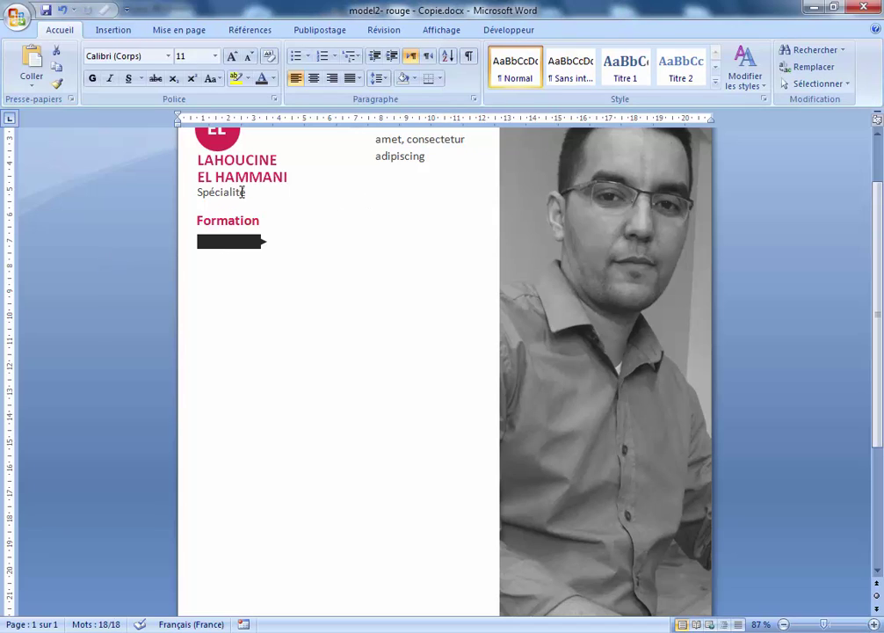
click(242, 191)
click(267, 209)
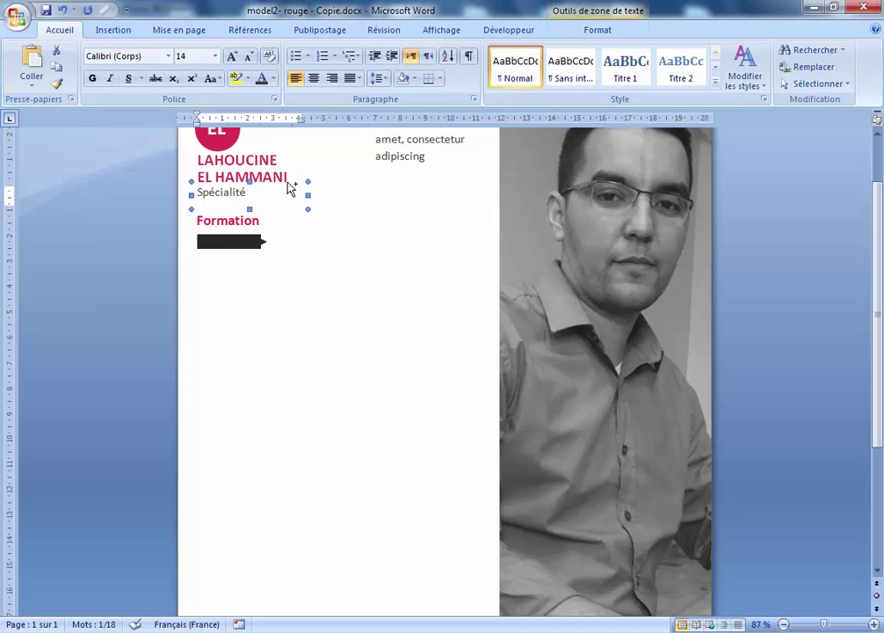
drag(290, 186, 286, 262)
drag(292, 258, 293, 258)
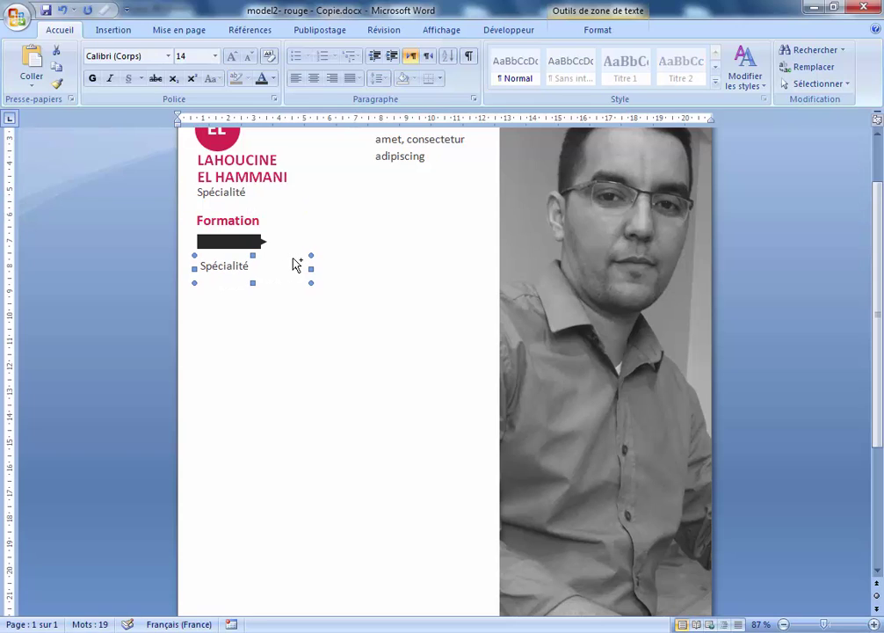
Step: Replace the text in the copied text box below the dark arrow label with "Etablissement"
drag(296, 265, 91, 233)
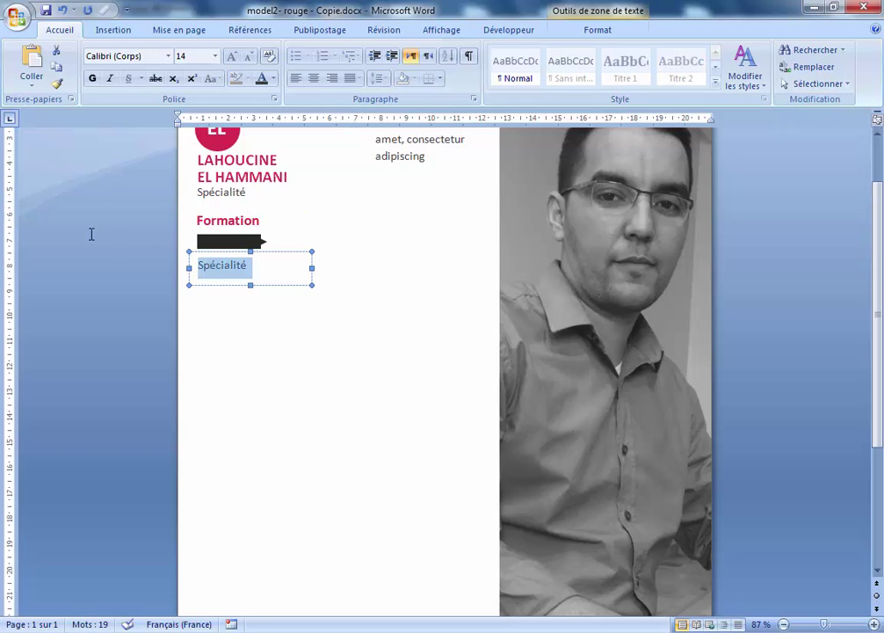
key(BackSpace)
text(Etablissmen)
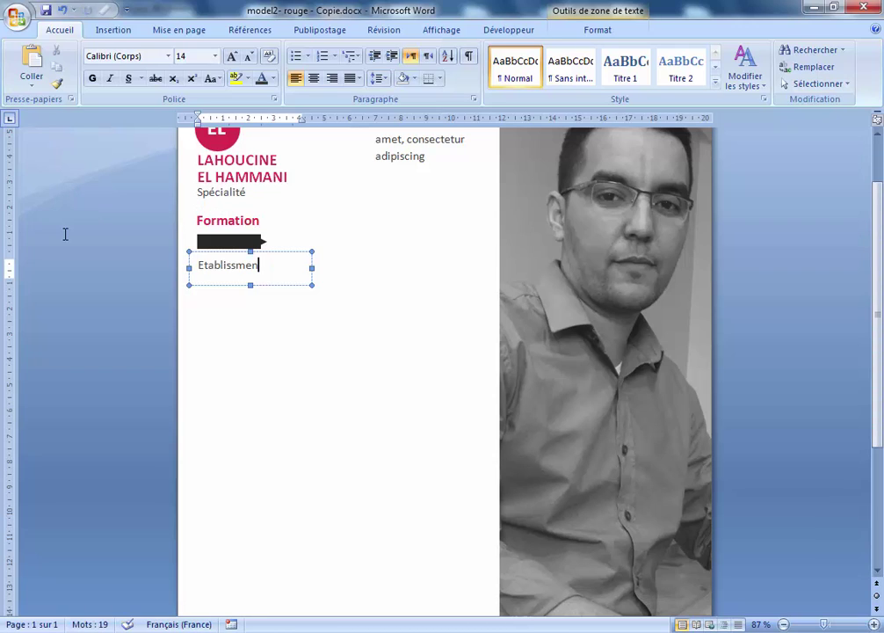
text(t)
key(Left)
text(e)
Step: Make the "Etablissement" text bold and reduce its text box's height to fit the single line
click(274, 254)
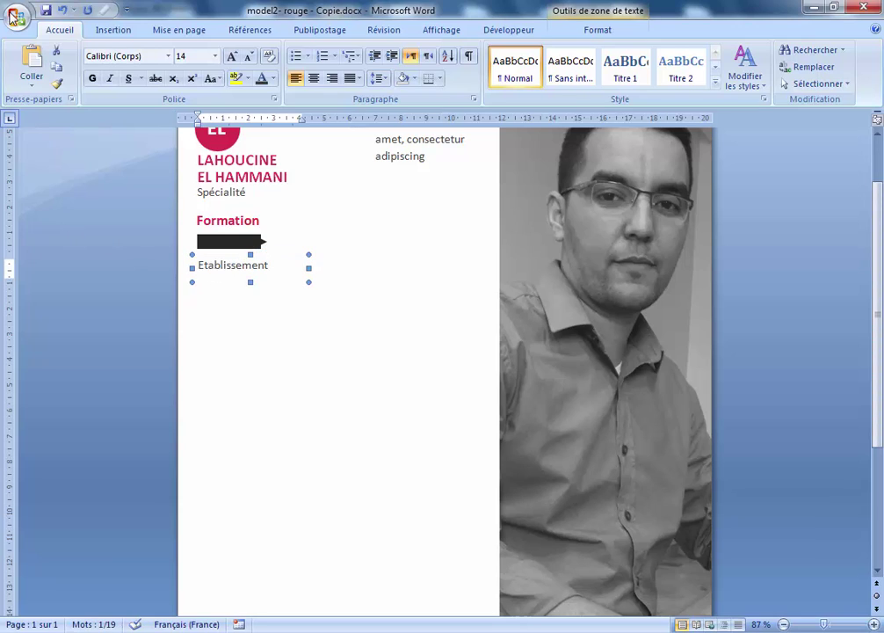
click(93, 80)
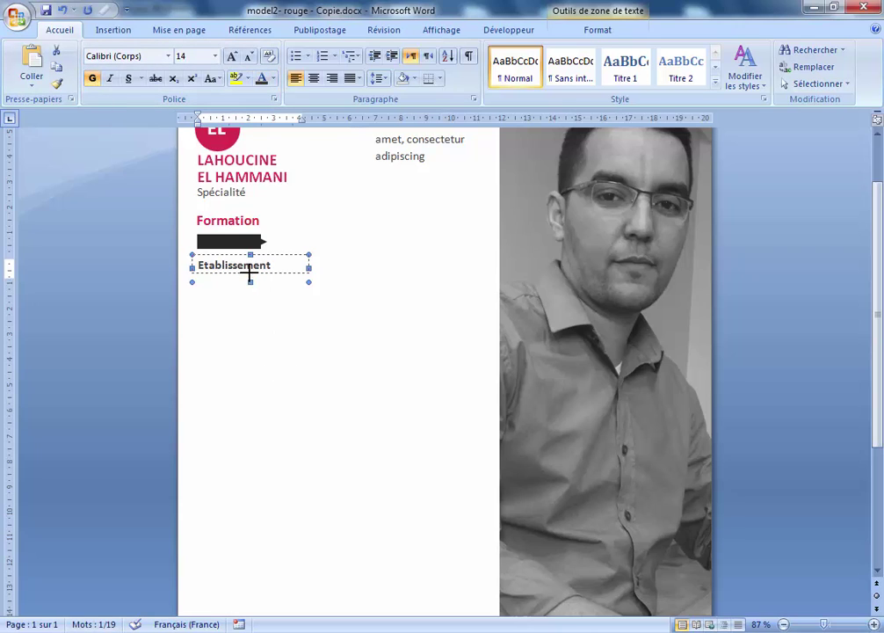
drag(251, 275, 250, 273)
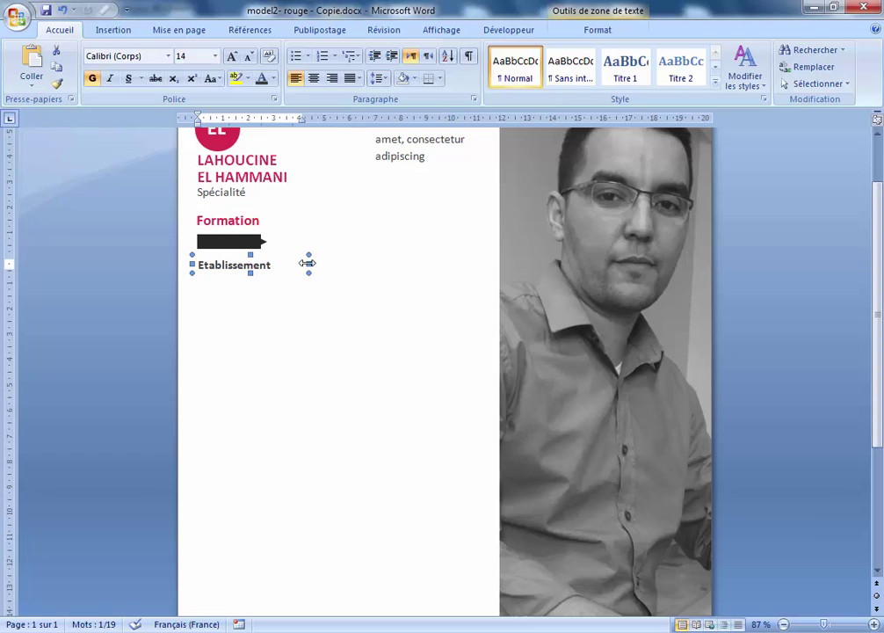
Step: Add a copy of the "Etablissement" box beside it reading "Bac +5" and "Spécialité" separated by a tab, and make it slightly taller
drag(307, 263, 493, 264)
drag(377, 266, 273, 262)
key(BackSpace)
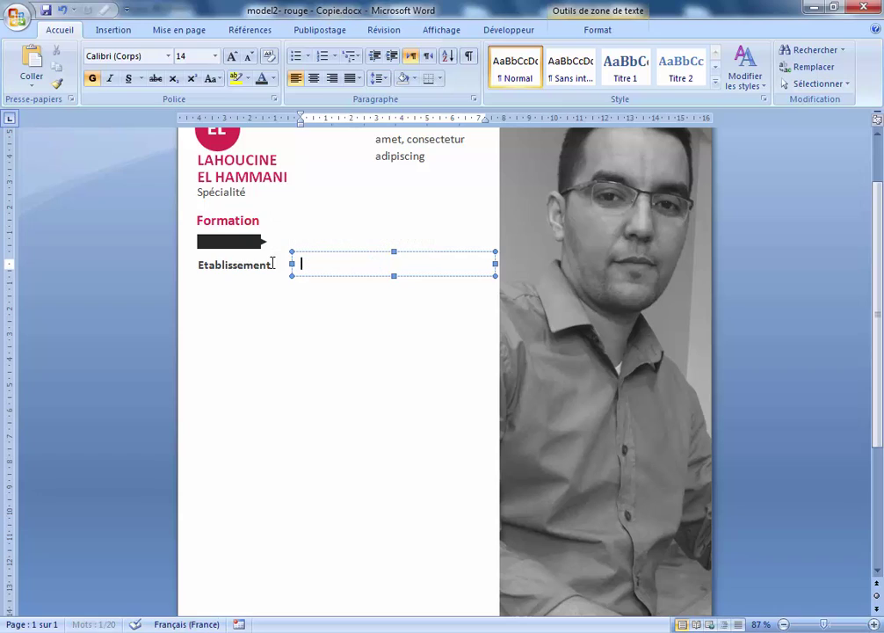
text(Bac +)
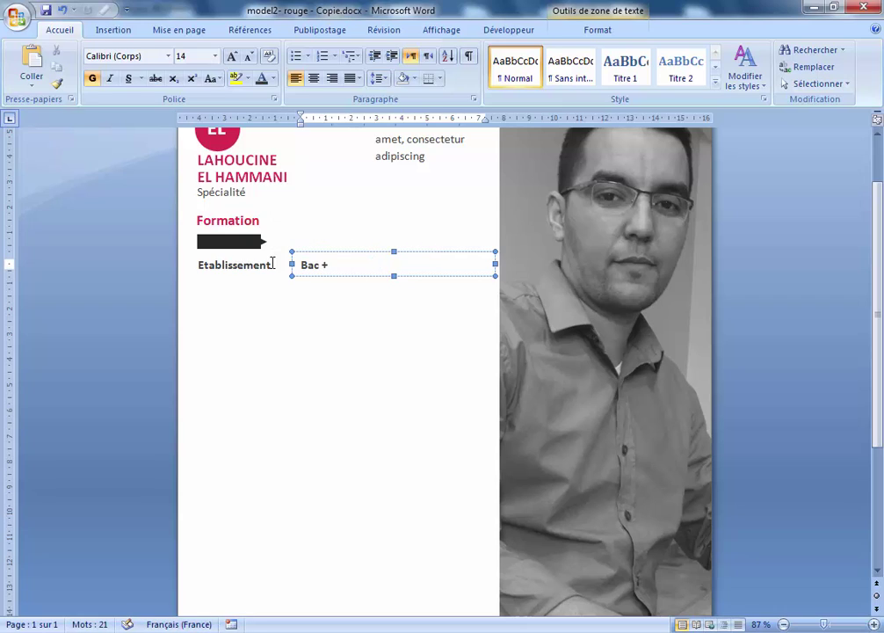
text(5)
key(Tab)
text(Spécil)
key(BackSpace)
text(alité)
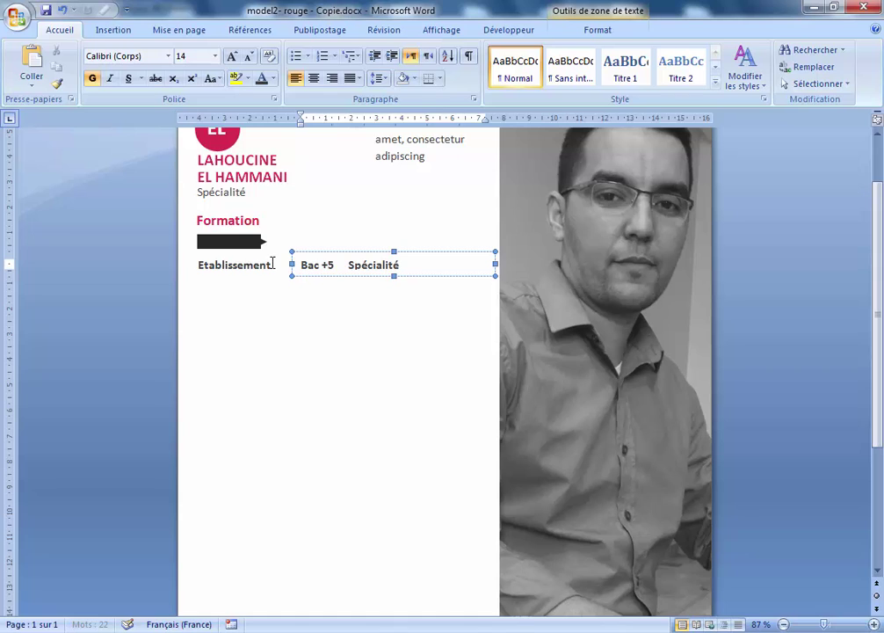
drag(393, 276, 393, 279)
click(299, 288)
click(249, 272)
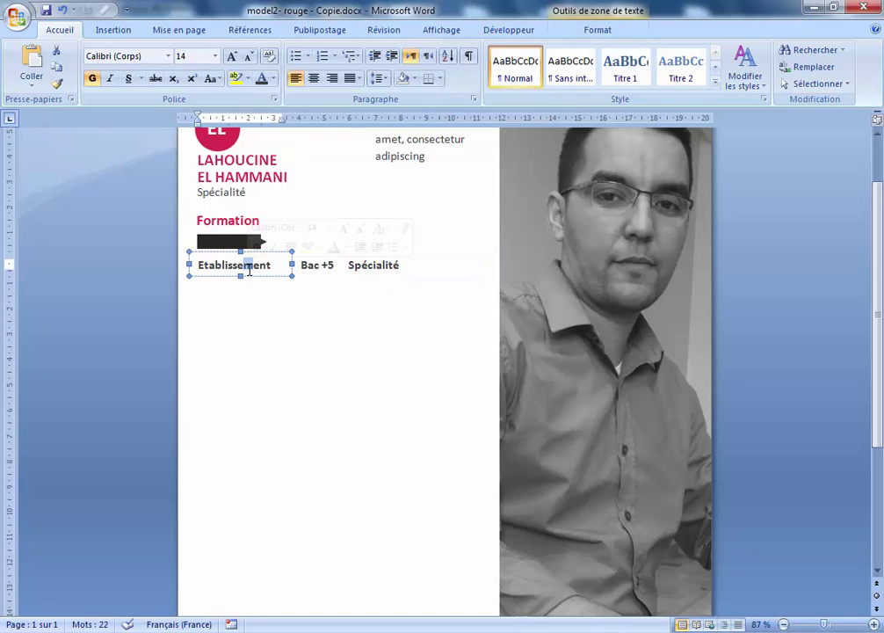
click(290, 308)
click(353, 265)
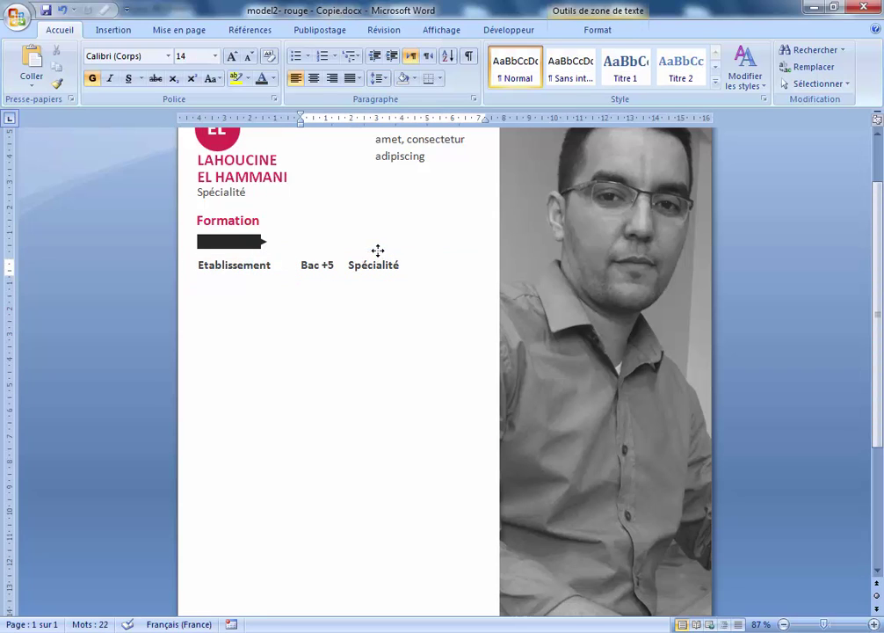
Step: Shift the "Bac +5 Spécialité" box rightward, away from "Etablissement", and narrow it so it ends before the photo
click(378, 251)
key(Right)
key(Right)
key(Right)
key(Right)
key(Right)
key(Right)
key(Right)
key(Right)
key(Right)
key(Right)
key(Right)
key(Right)
key(Right)
key(Right)
key(Right)
key(Right)
key(Right)
key(Right)
key(Right)
key(Right)
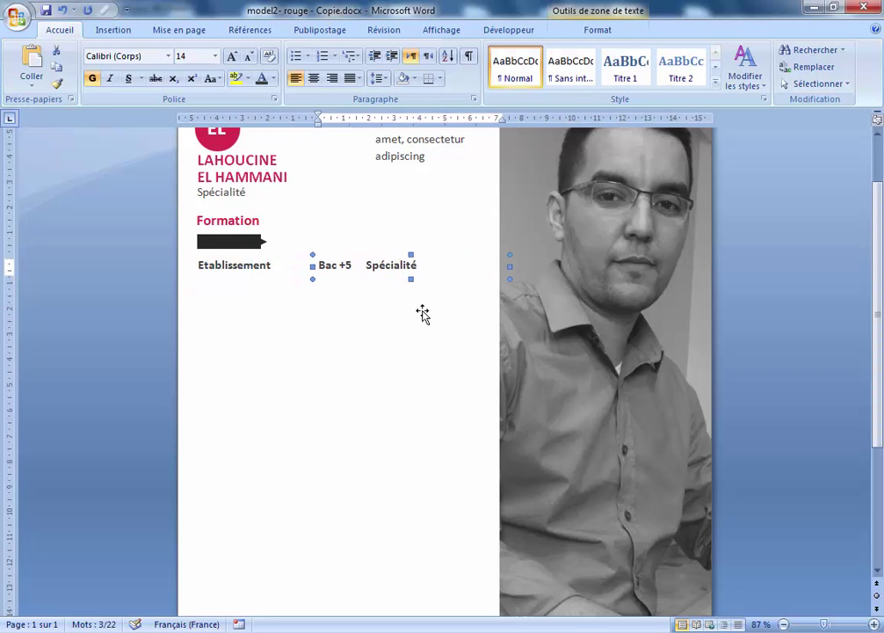
key(Right)
key(Right)
key(Right)
key(Right)
key(Right)
key(Right)
key(Right)
key(Right)
key(Right)
key(Right)
key(Right)
key(Right)
key(Right)
key(Right)
key(Right)
key(Right)
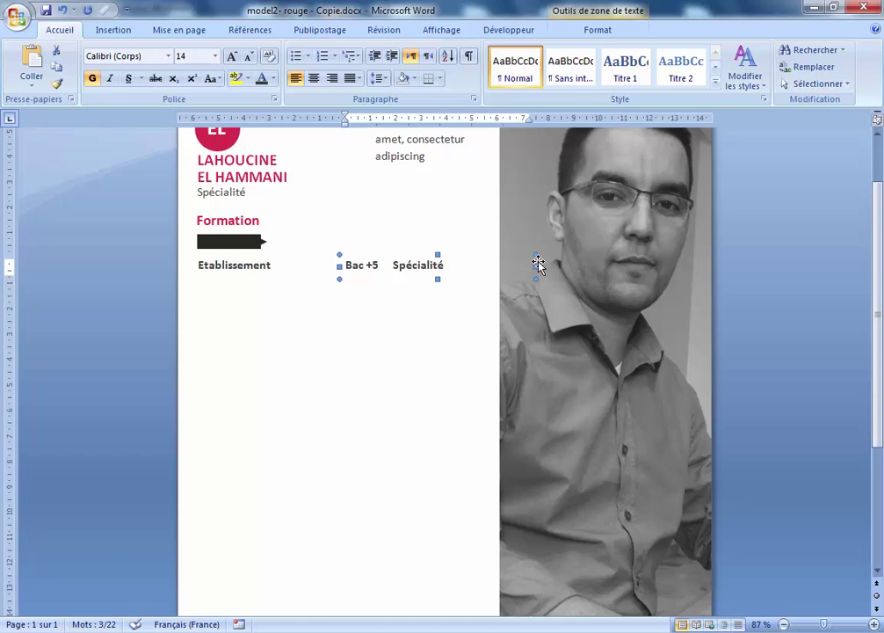
drag(536, 265, 485, 262)
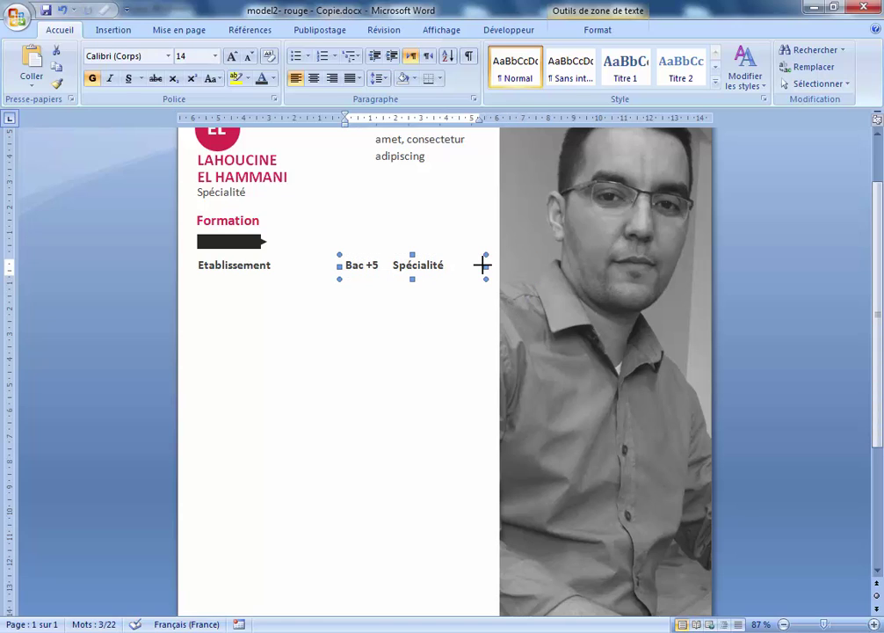
Step: Duplicate the "Spécialité" text box under the name and place the copy directly below "Etablissement"
click(259, 310)
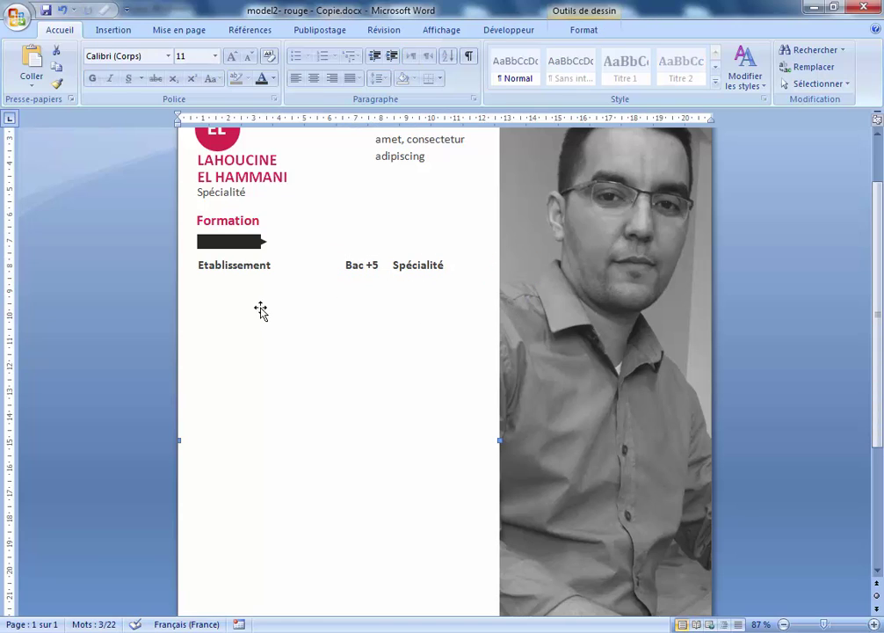
click(242, 198)
click(280, 212)
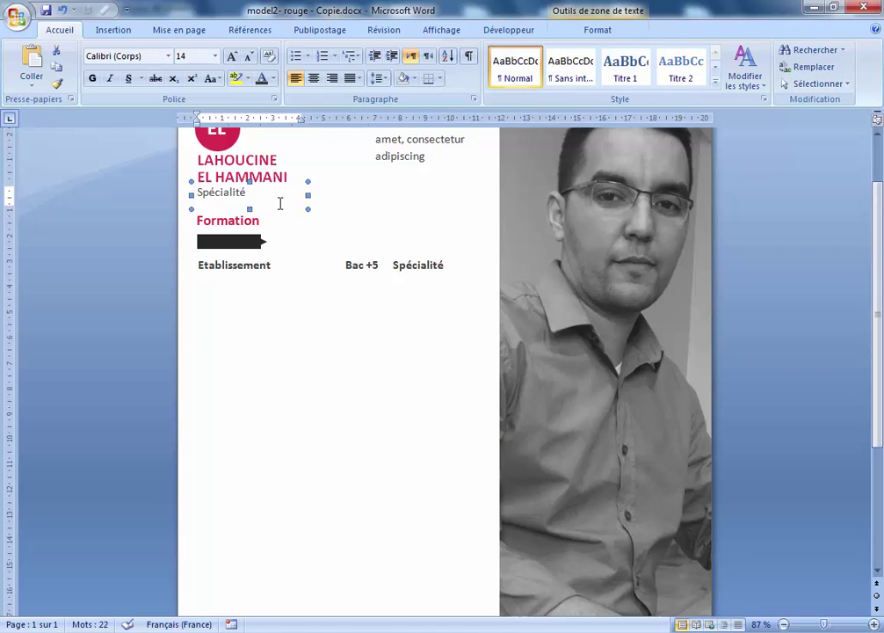
drag(286, 189, 288, 284)
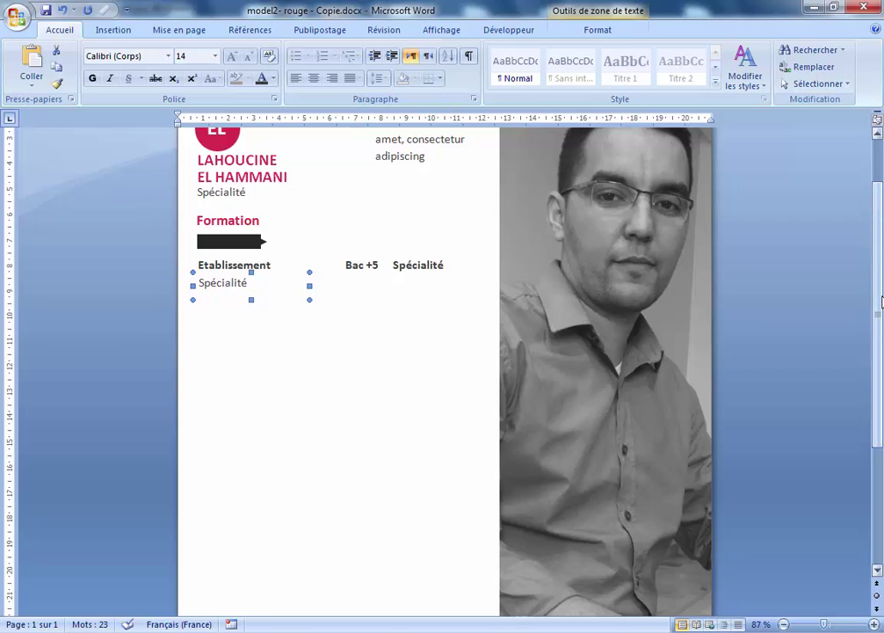
Step: Replace the new copy's text with the "Lorem ipsum dolosit amet, consectetur adipiscing" text copied from the address box
scroll(632, 250, up, 2)
drag(435, 235, 375, 201)
key(ctrl+c)
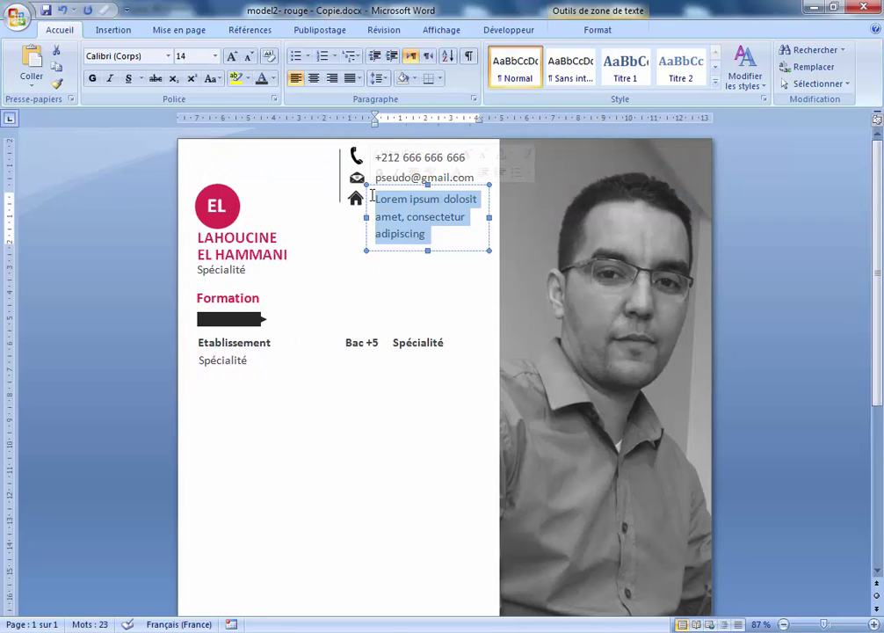
drag(252, 361, 110, 337)
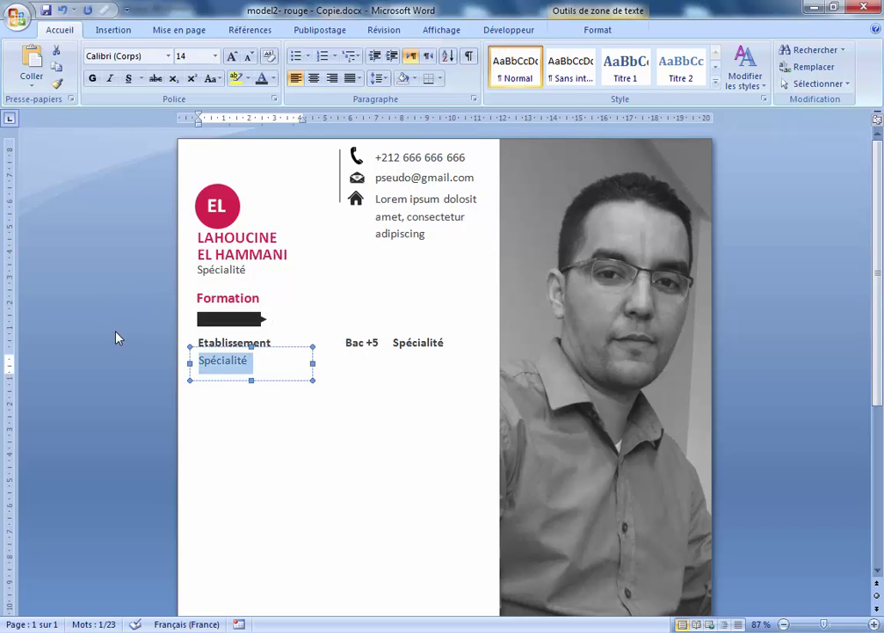
key(ctrl+v)
Step: Widen the lorem ipsum box to fit the sentence on one line, paste the sentence again as a second line, and heighten the box
drag(312, 362, 466, 359)
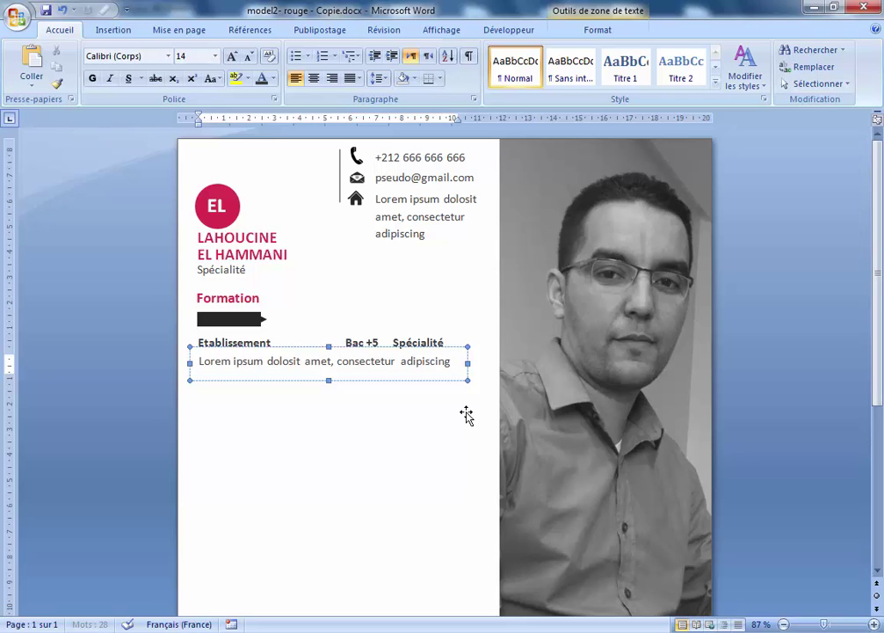
key(ctrl+v)
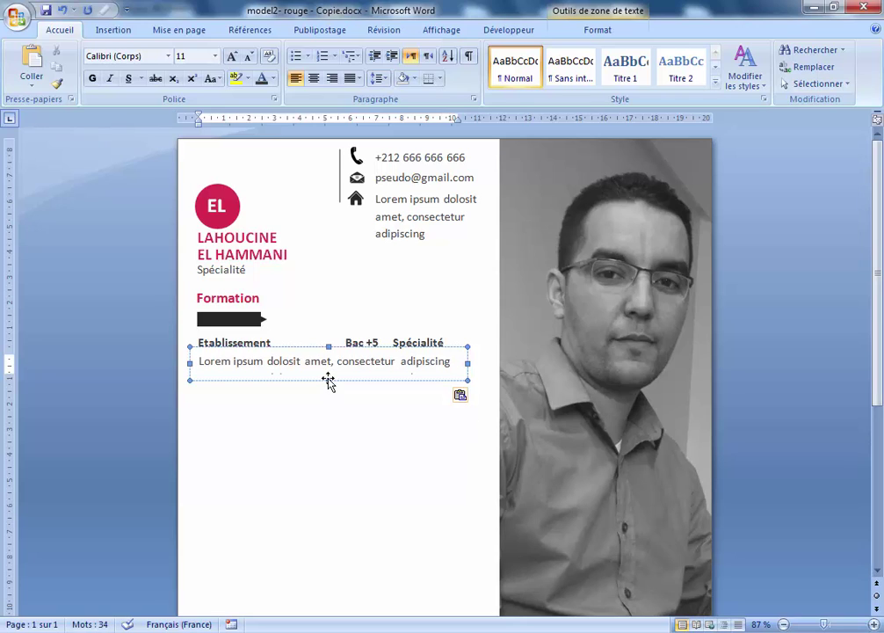
drag(328, 380, 332, 402)
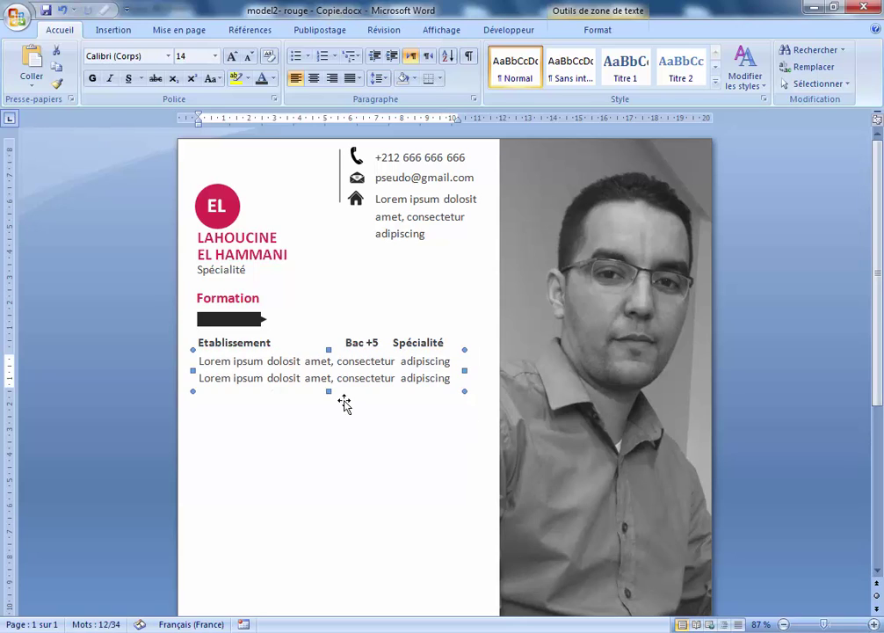
click(395, 420)
Step: Select the "Etablissement", "Bac +5 Spécialité" and lorem ipsum text boxes together, leaving the white background shape out
scroll(528, 404, down, 2)
scroll(710, 384, up, 1)
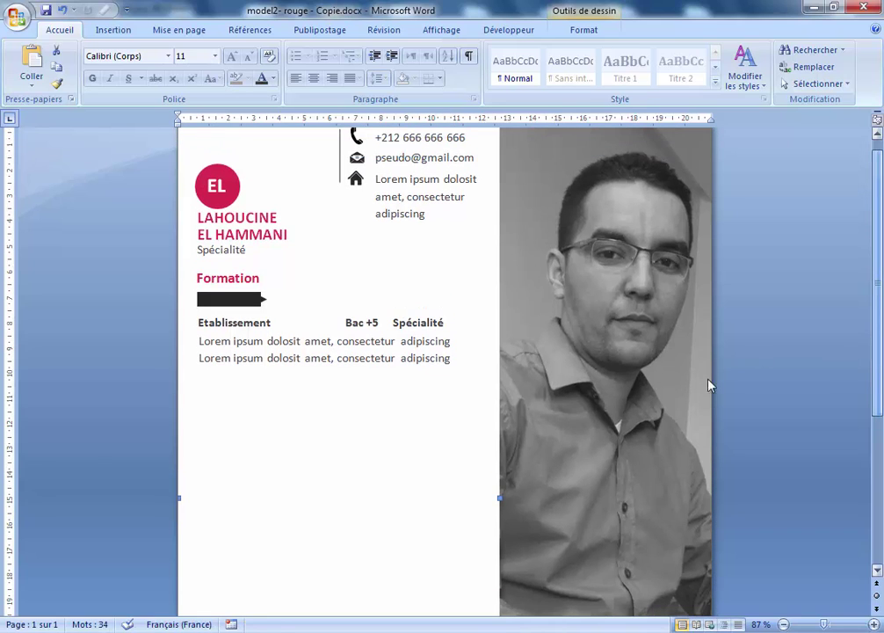
click(268, 319)
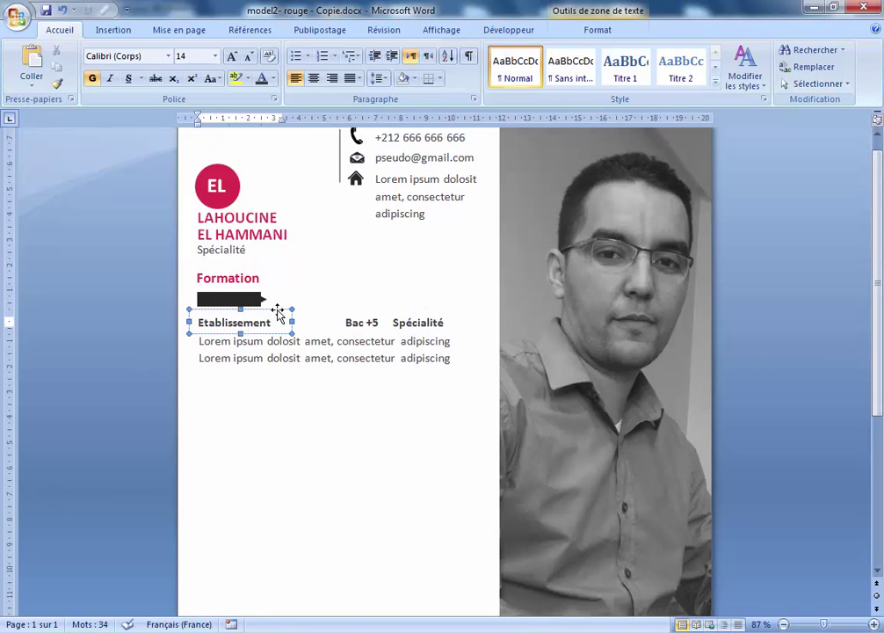
shift+click(366, 316)
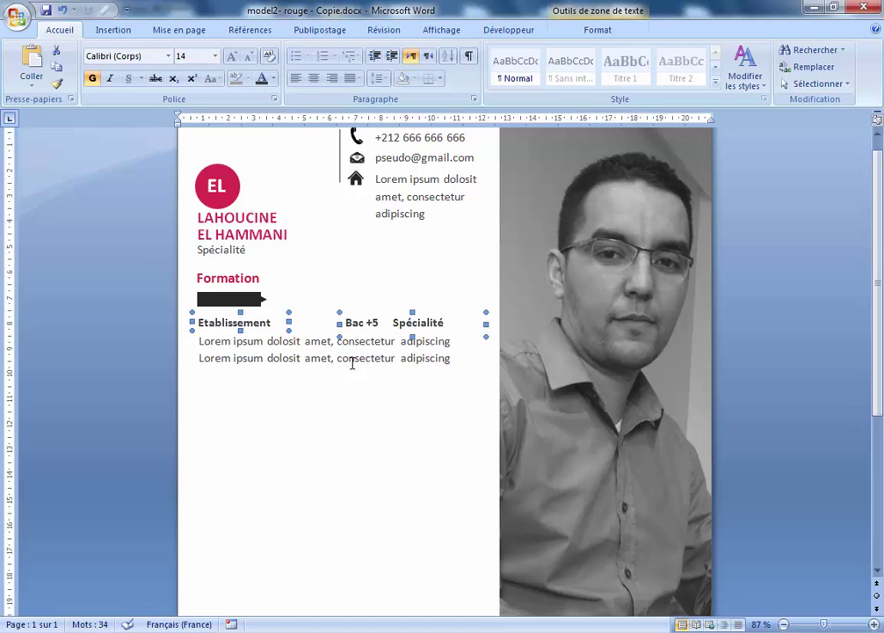
shift+click(446, 378)
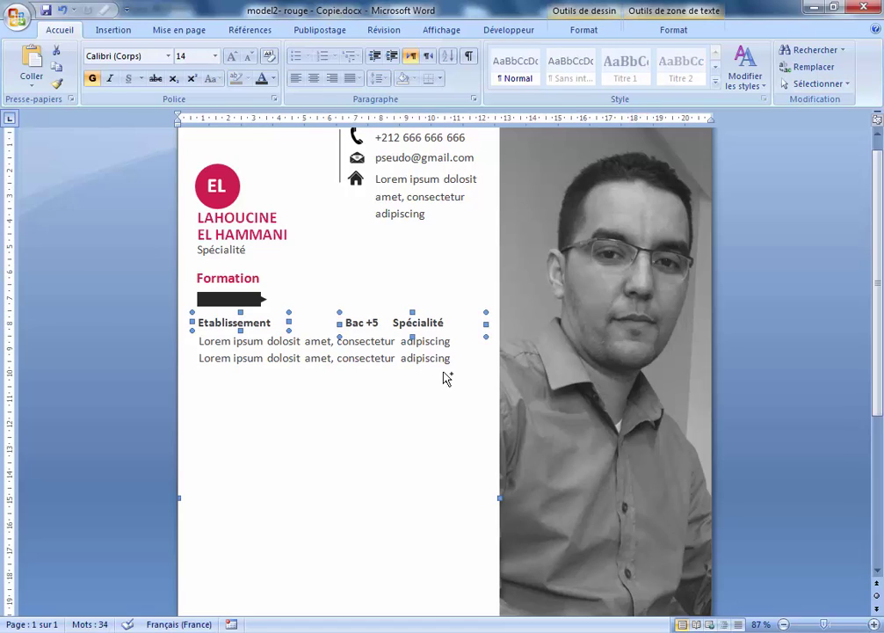
shift+click(446, 378)
shift+click(449, 334)
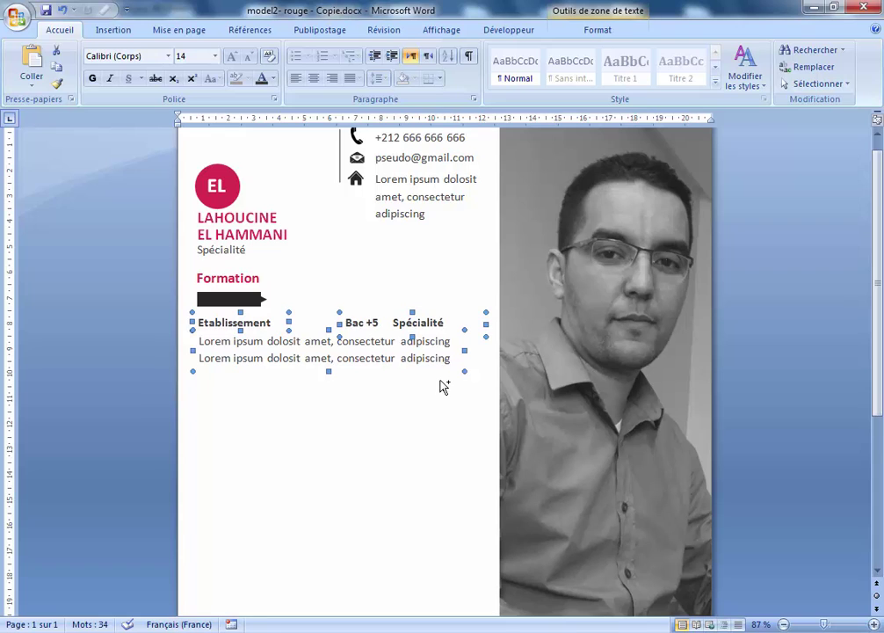
Step: Try to duplicate the selected entry boxes just below the first entry, and undo the copies
drag(440, 378, 439, 435)
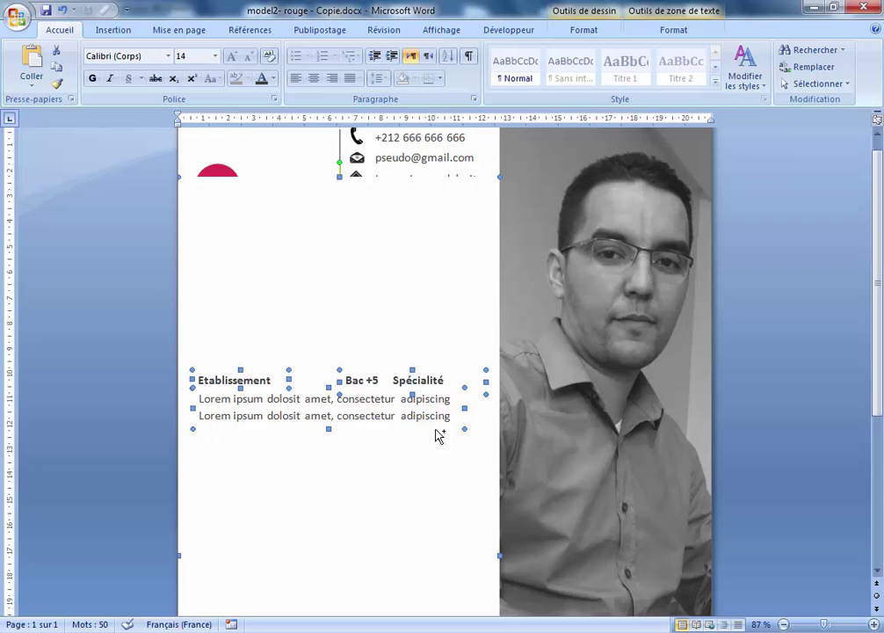
key(ctrl+z)
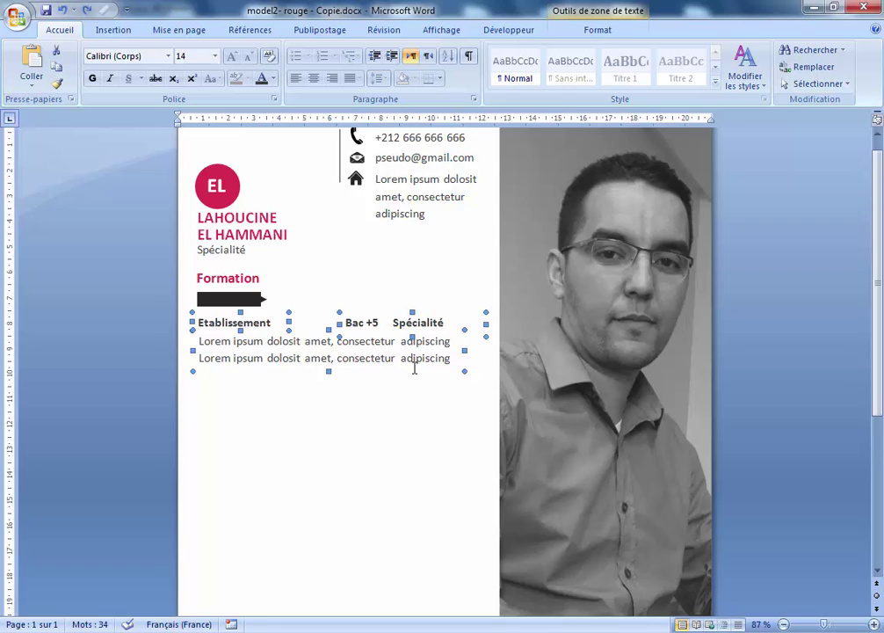
drag(417, 378, 418, 431)
key(ctrl+z)
scroll(874, 352, up, 1)
scroll(875, 395, down, 2)
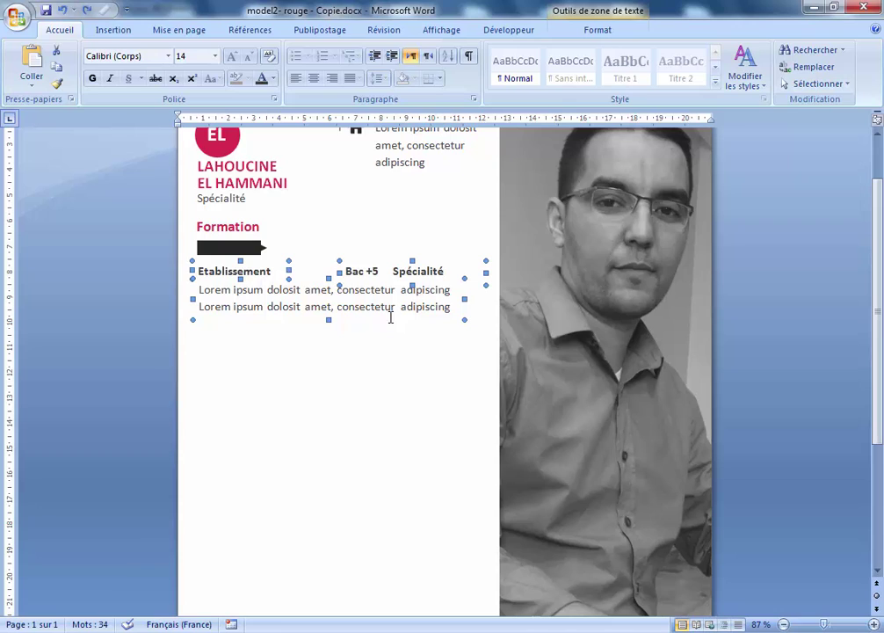
Step: Duplicate the selected entry boxes below the first entry and nudge the copy down to leave a gap
drag(391, 318, 393, 384)
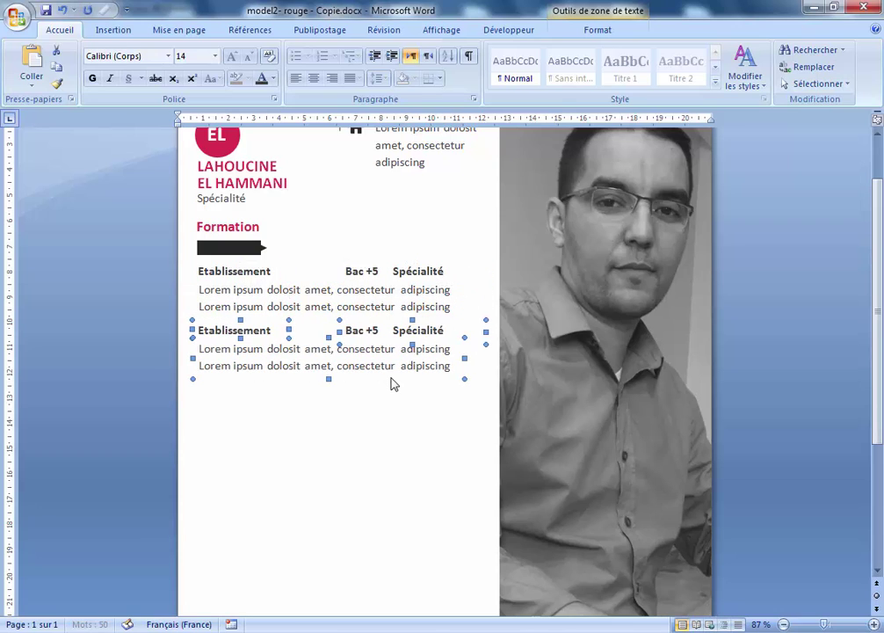
key(Down)
key(Down)
key(Down)
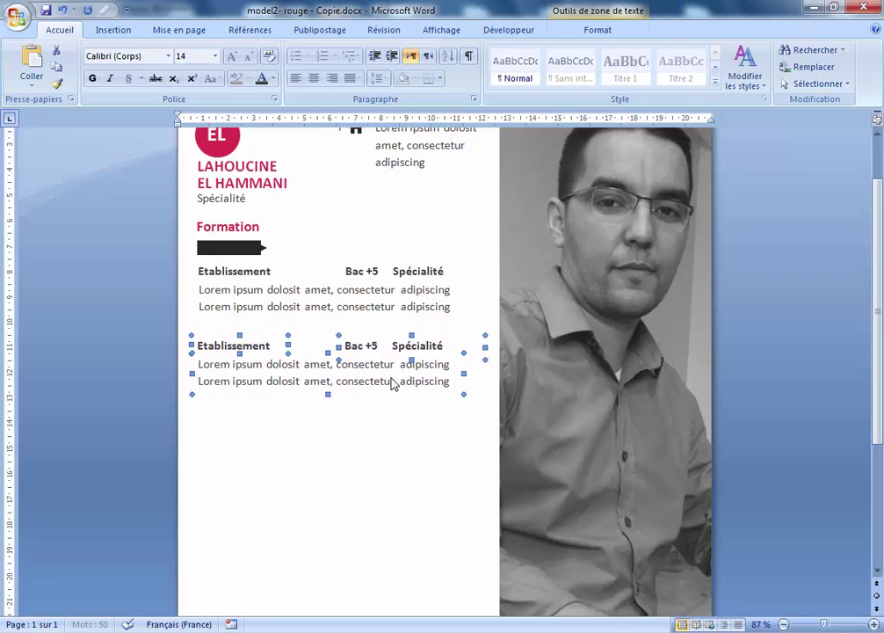
Step: Add a third copy of the entry below the second, aligned with its left edge and spaced by a similar gap
key(ctrl+v)
key(Left)
key(Left)
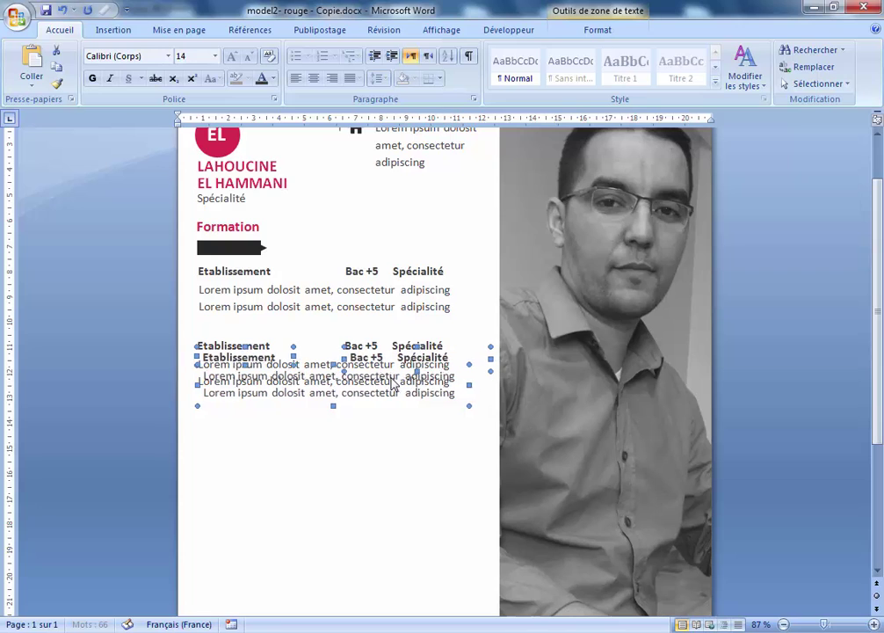
key(Down)
key(Down)
key(Down)
key(Down)
key(Down)
key(Down)
key(Down)
key(Down)
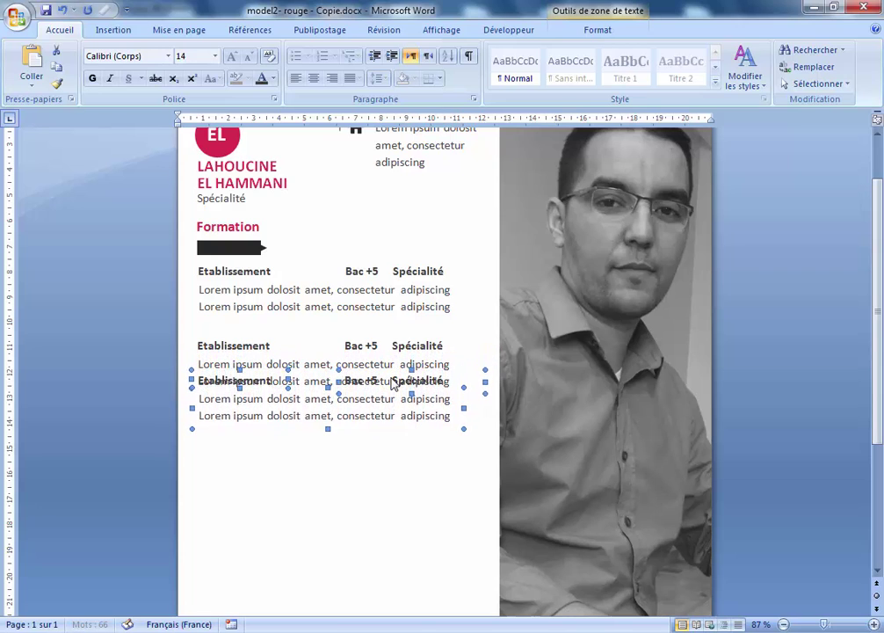
key(Down)
key(Down)
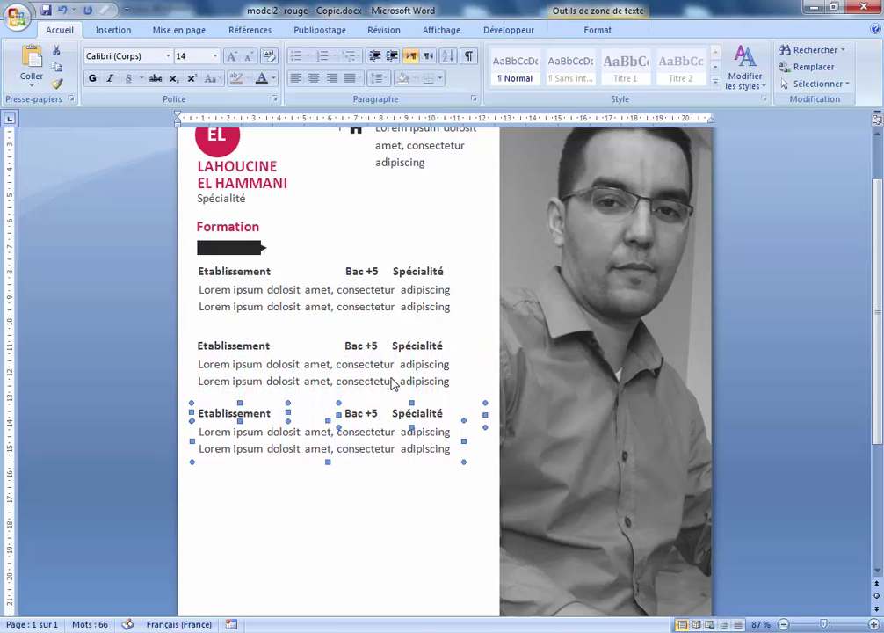
key(Down)
key(Down)
key(Down)
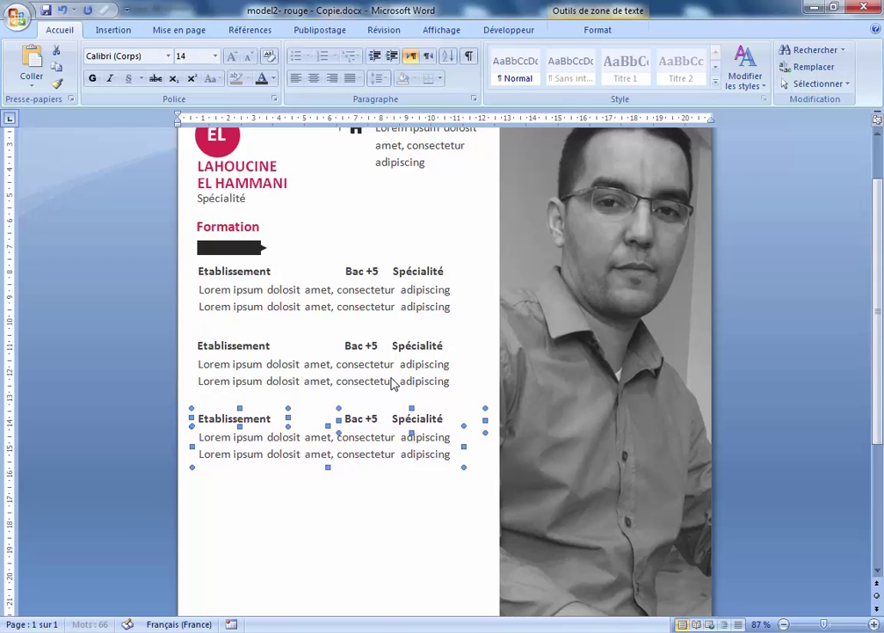
Step: Nudge the third education entry up towards the second entry and align their left edges
key(Up)
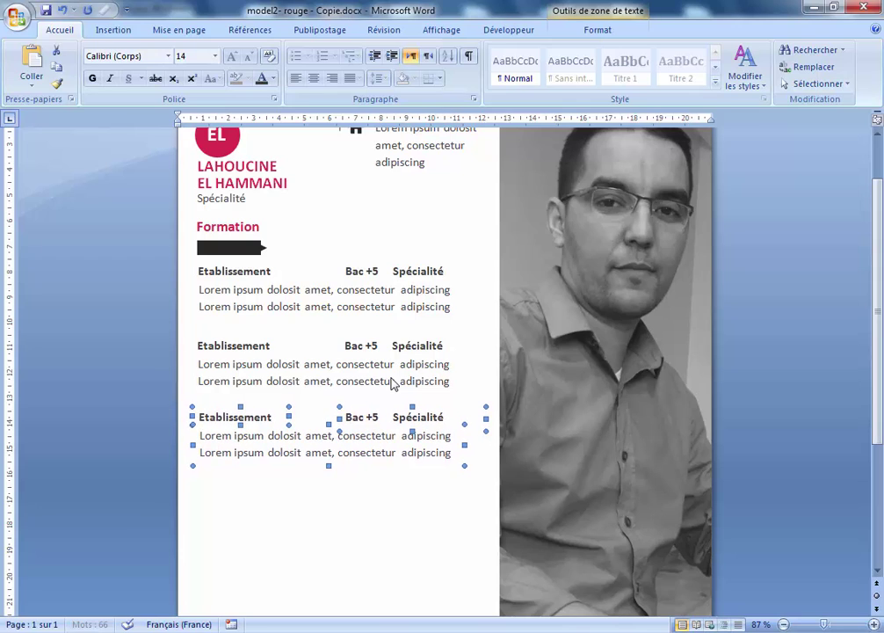
key(Left)
key(Up)
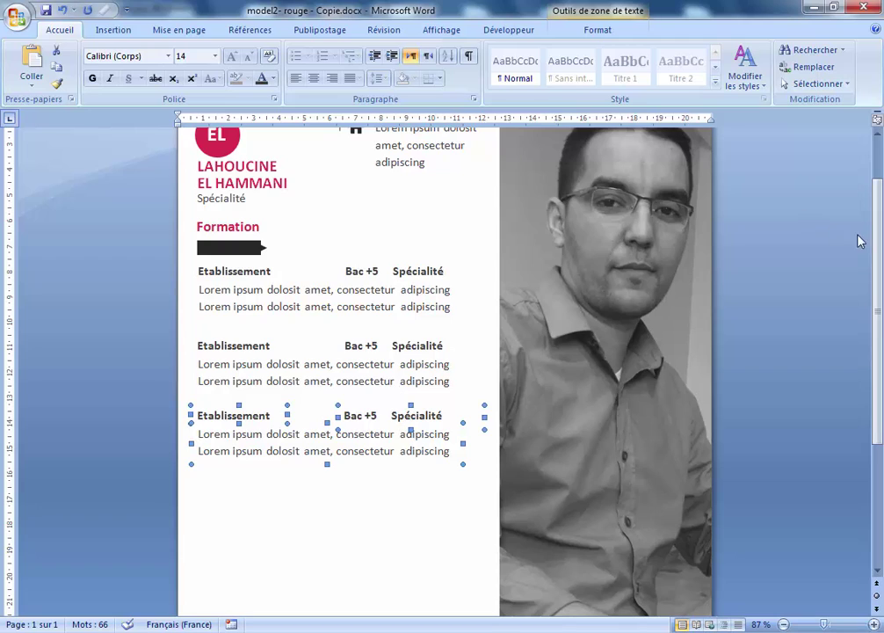
Step: Duplicate the black arrow label above the second and third entries, and delete the copy above the third
click(229, 249)
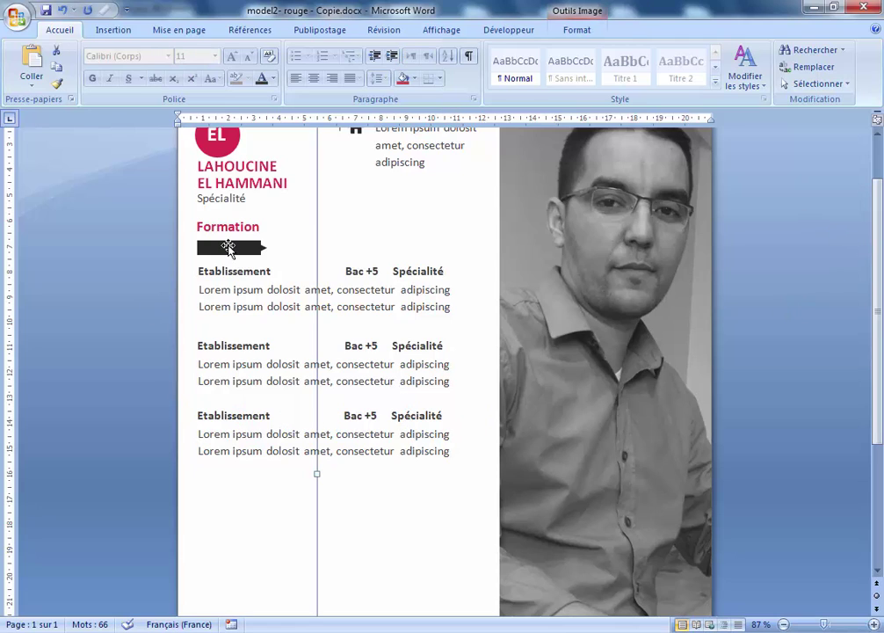
ctrl+drag(230, 250, 234, 406)
key(Up)
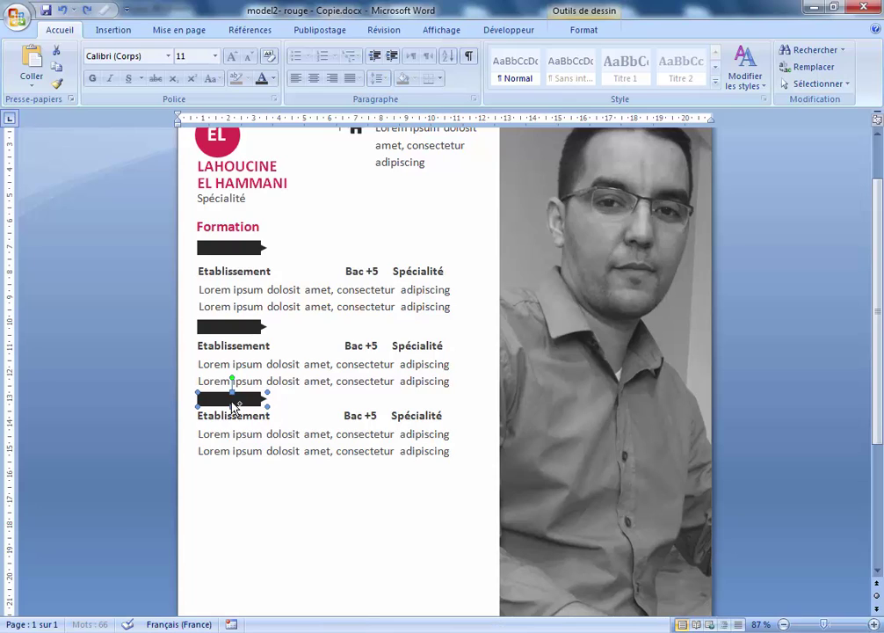
key(Down)
key(Delete)
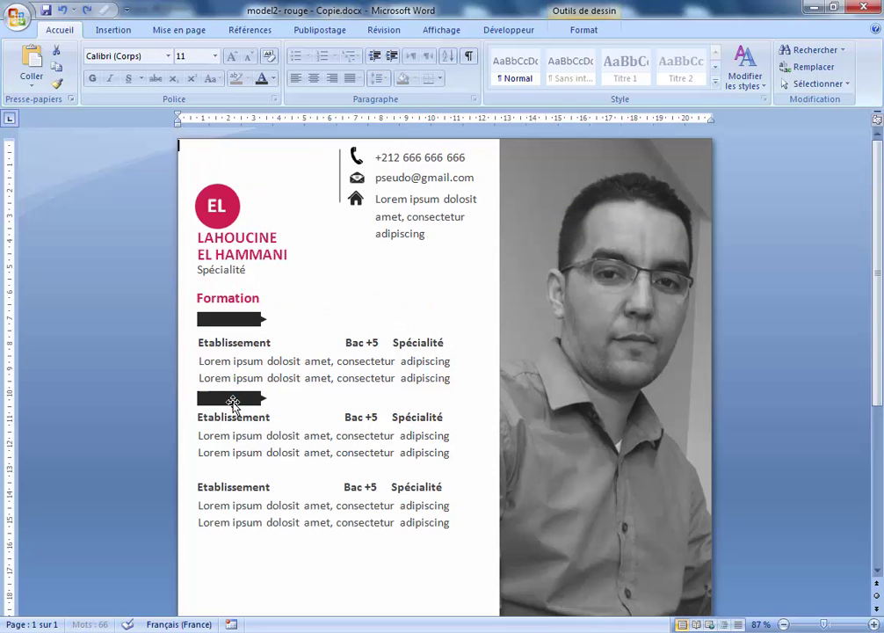
click(260, 480)
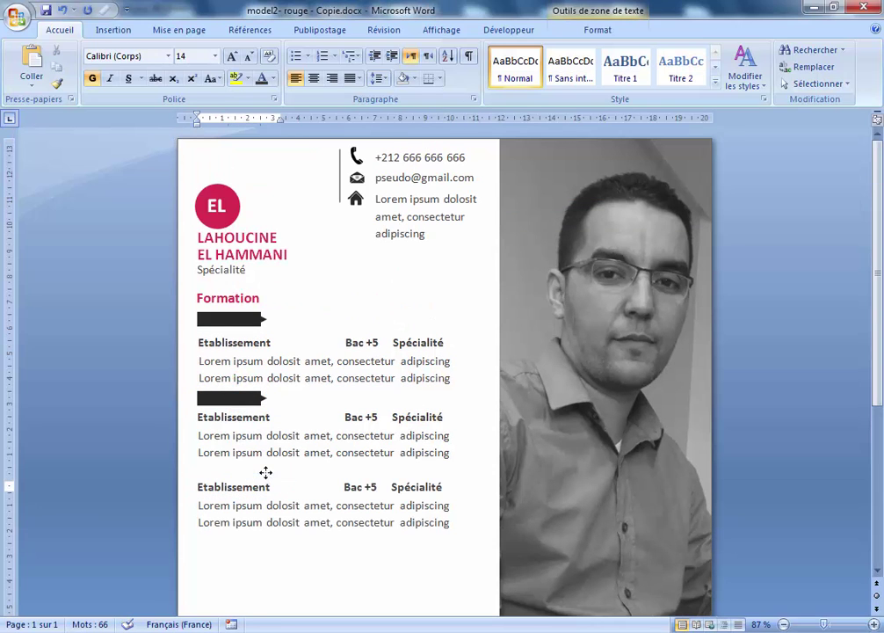
shift+click(355, 479)
click(372, 480)
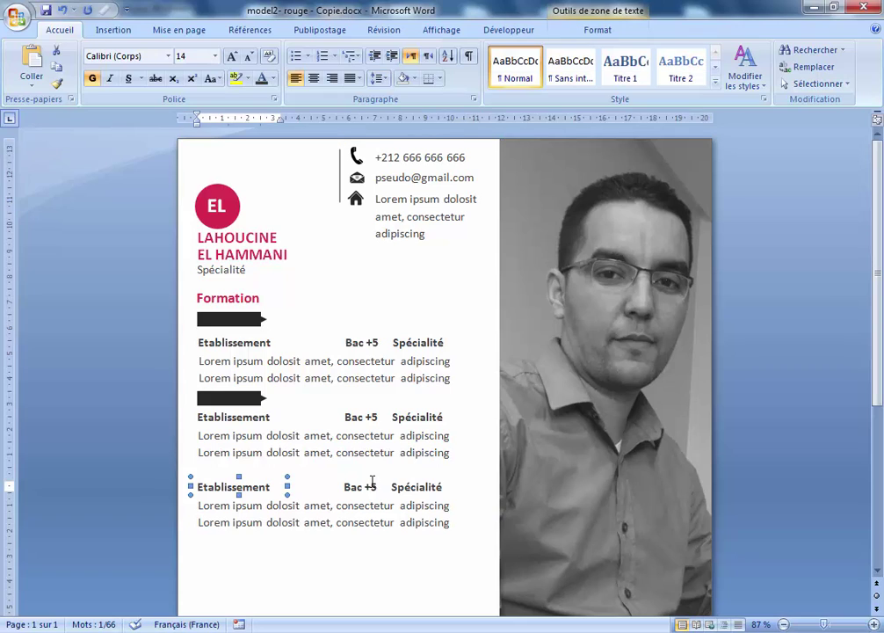
shift+click(404, 483)
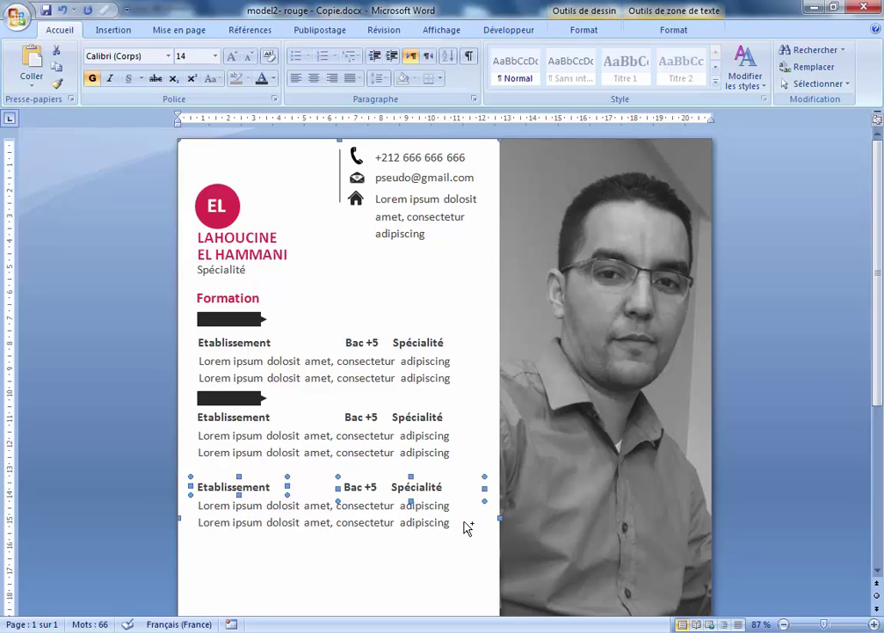
Step: Select the third entry's text boxes together and shift them down to leave room for an arrow label above
click(452, 506)
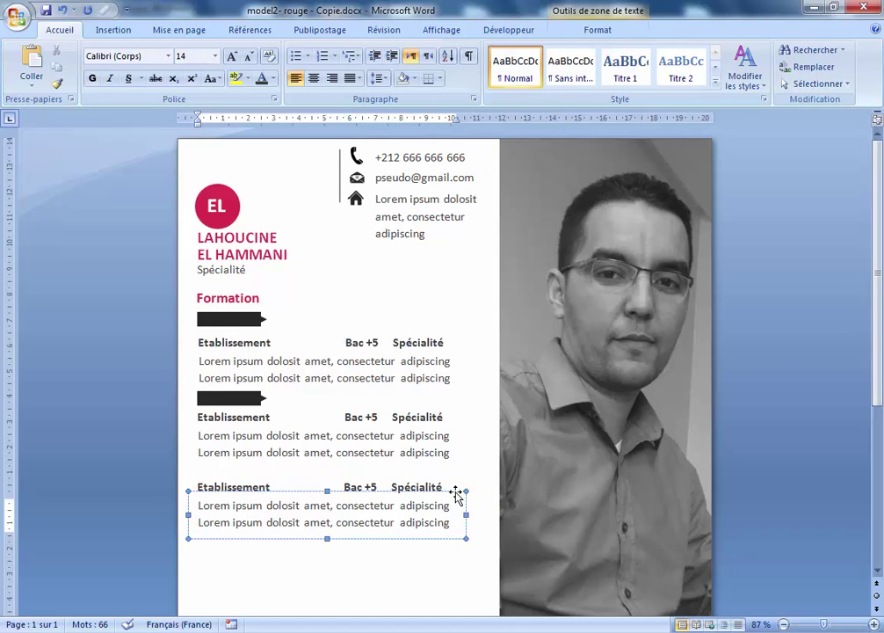
shift+click(448, 481)
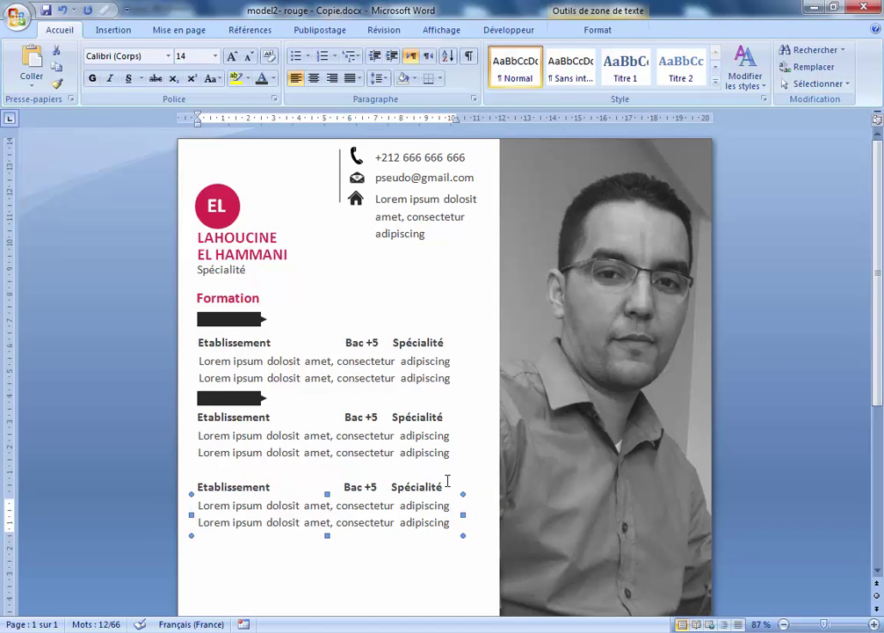
shift+click(420, 480)
shift+click(261, 485)
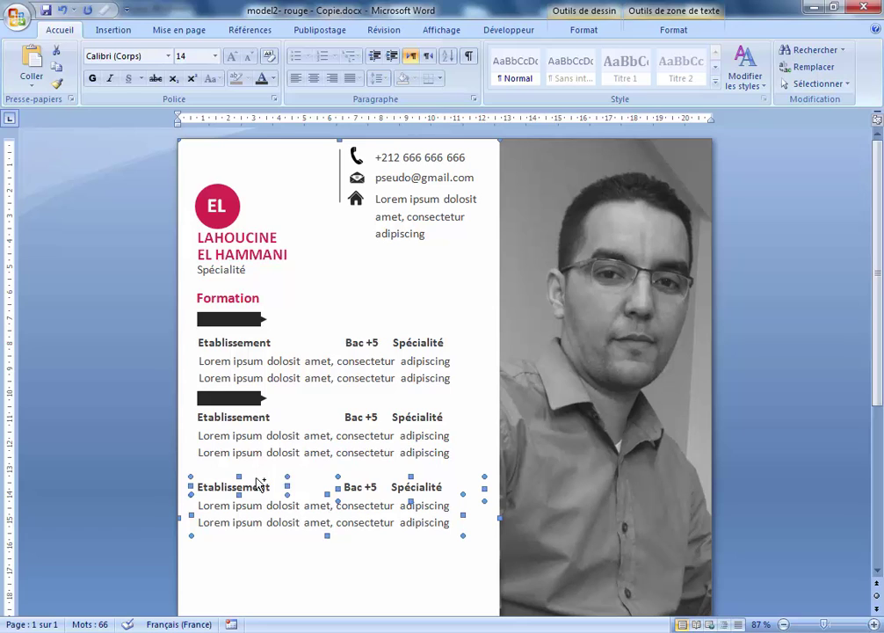
key(Down)
key(Down)
key(Down)
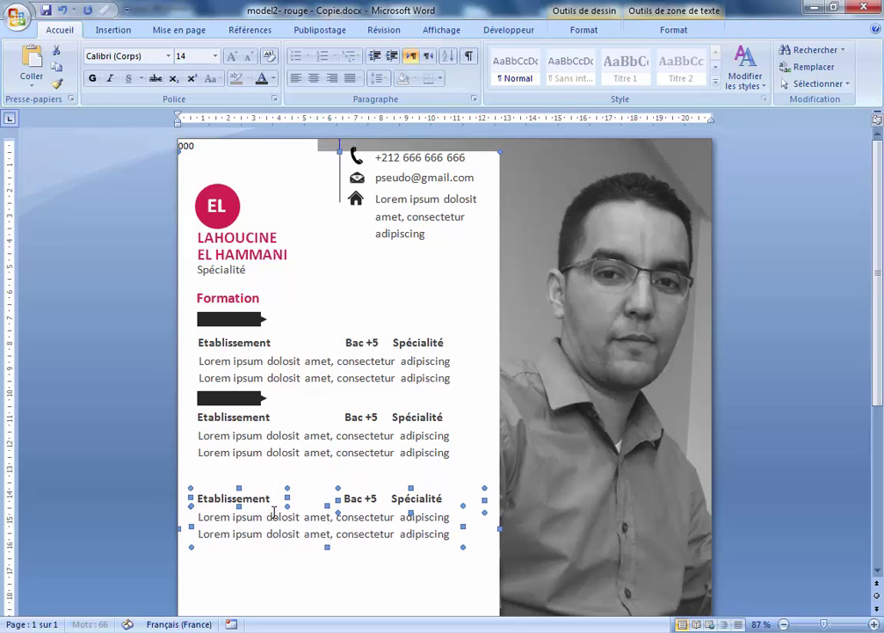
key(Down)
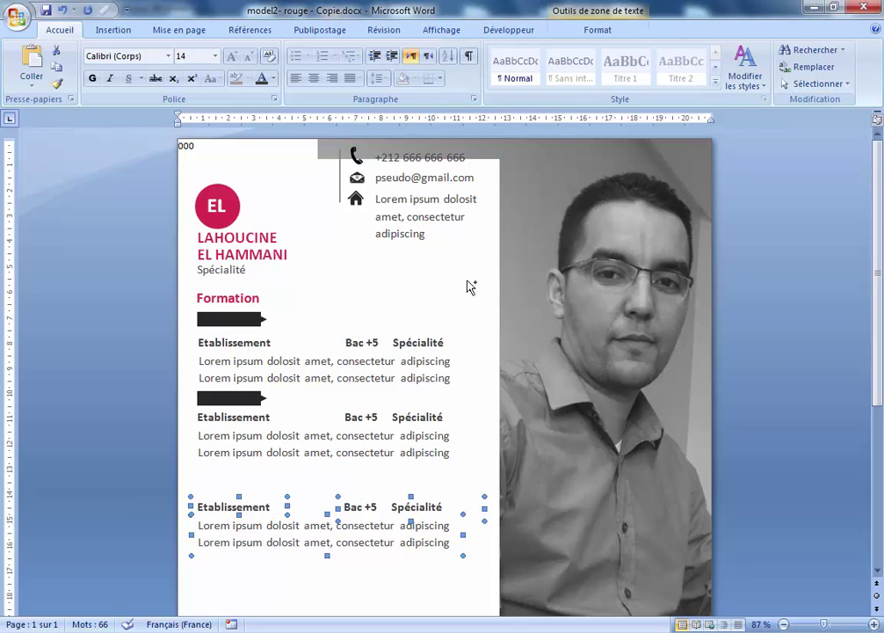
key(Up)
key(Up)
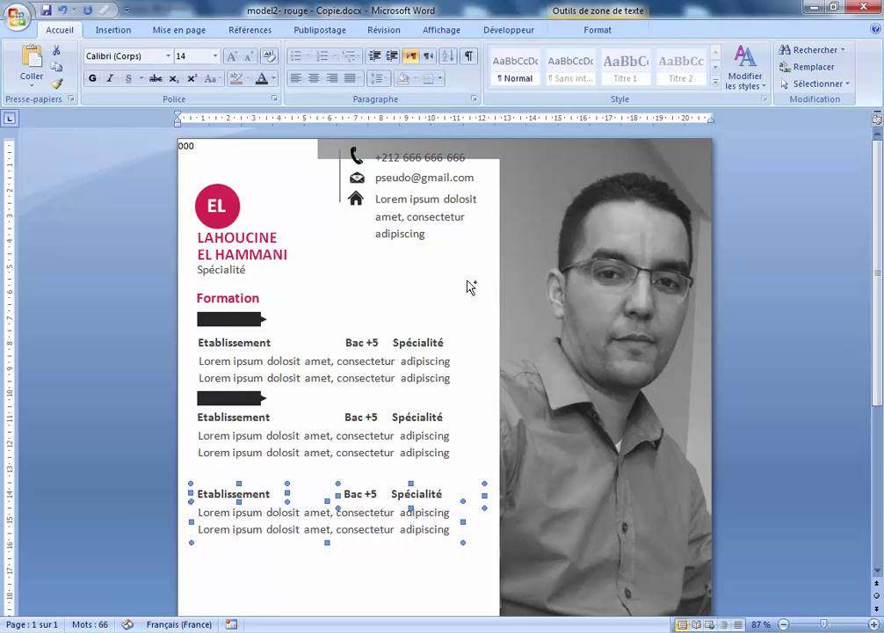
key(Down)
Step: Move the white background shape back up to the top edge of the page
click(466, 280)
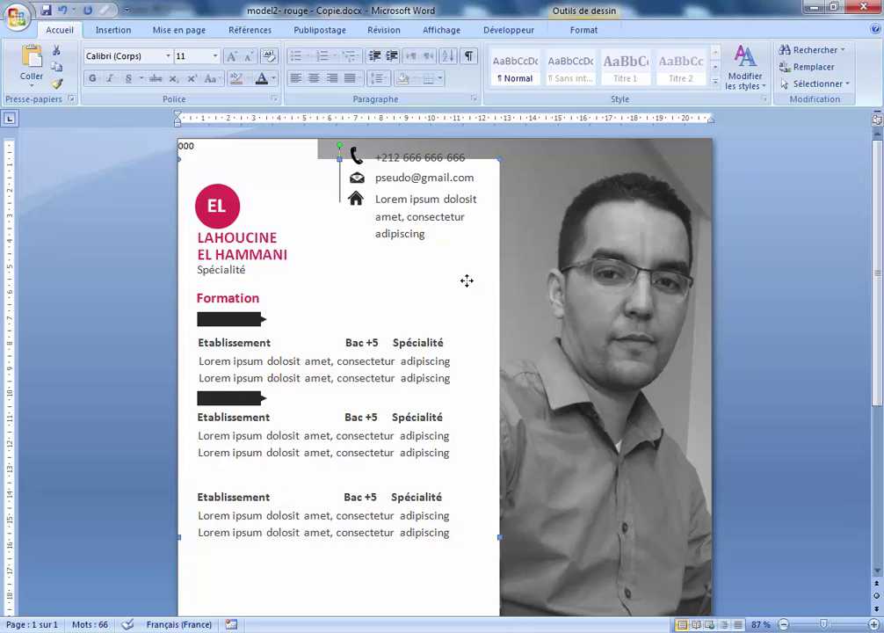
key(Up)
key(Up)
key(Up)
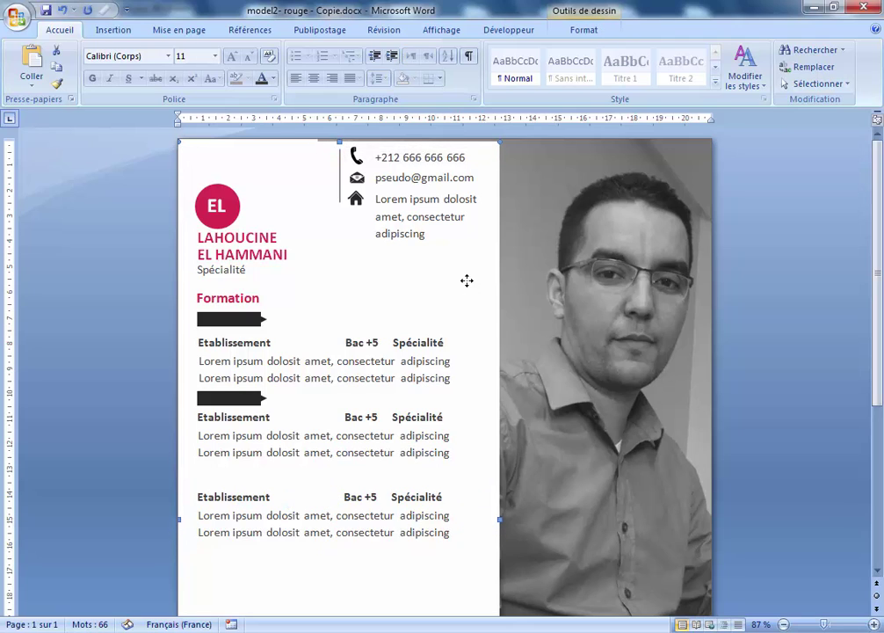
key(Up)
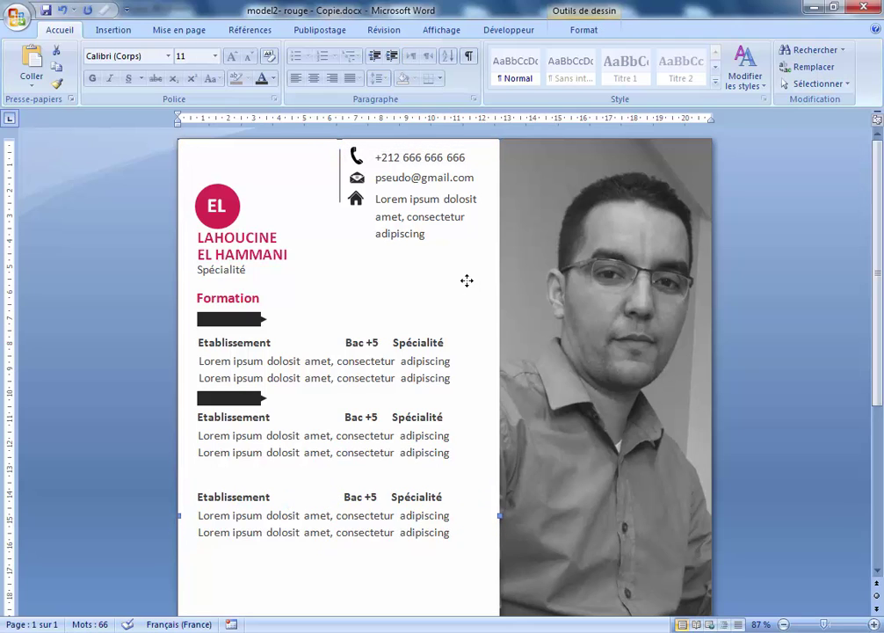
key(Tab)
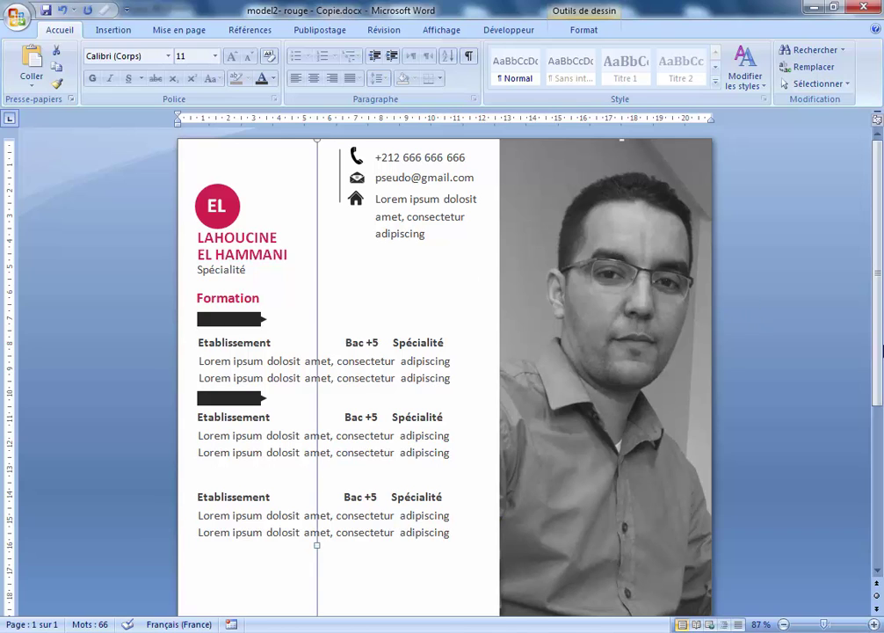
Step: Duplicate the second entry's black arrow label into the gap above the third entry
scroll(557, 336, down, 5)
scroll(557, 336, up, 5)
click(676, 436)
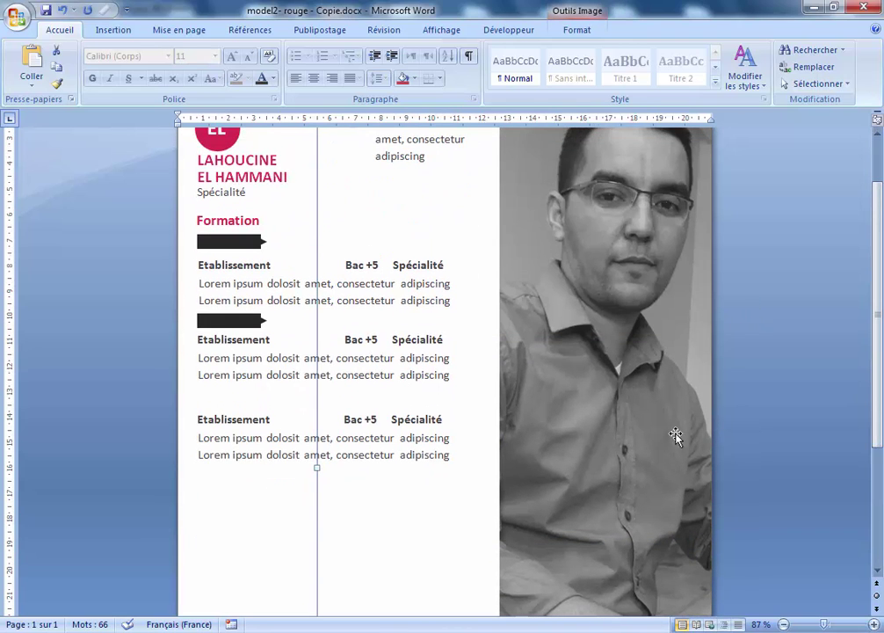
click(223, 323)
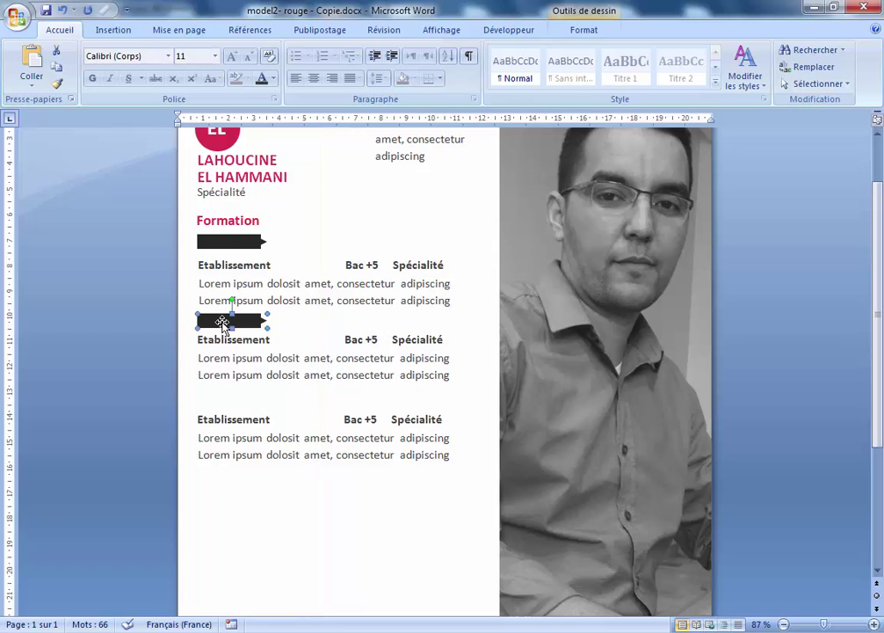
drag(218, 400, 227, 397)
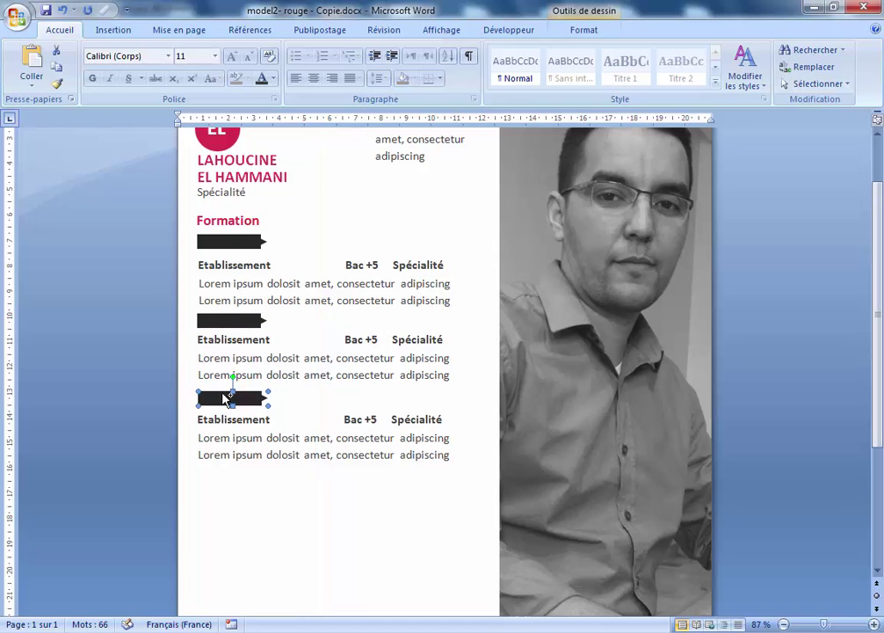
key(Down)
Step: Duplicate the "Spécialité" text box into the blank area beside the Formation heading, replace its text with 2006, and shrink the box to fit
triple_click(70, 415)
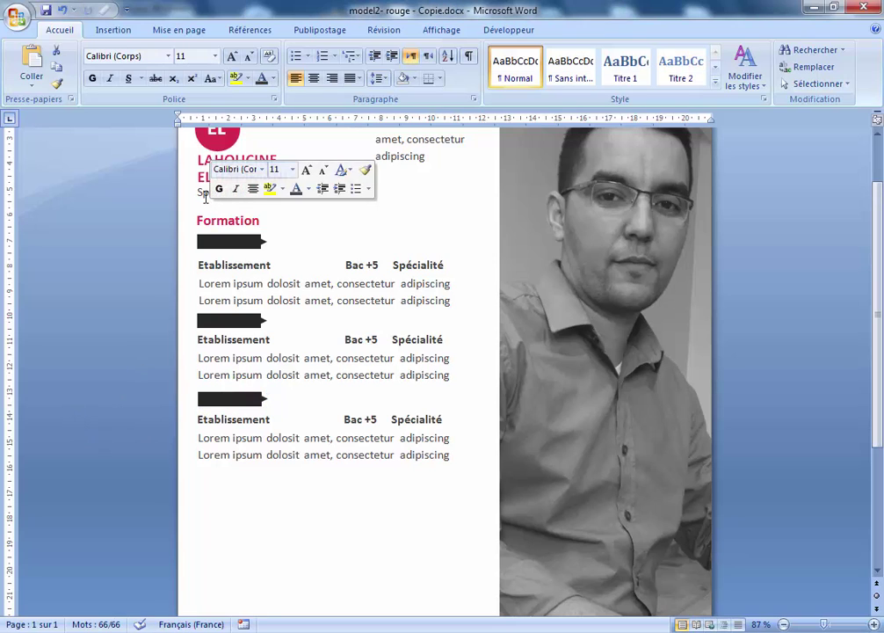
click(202, 193)
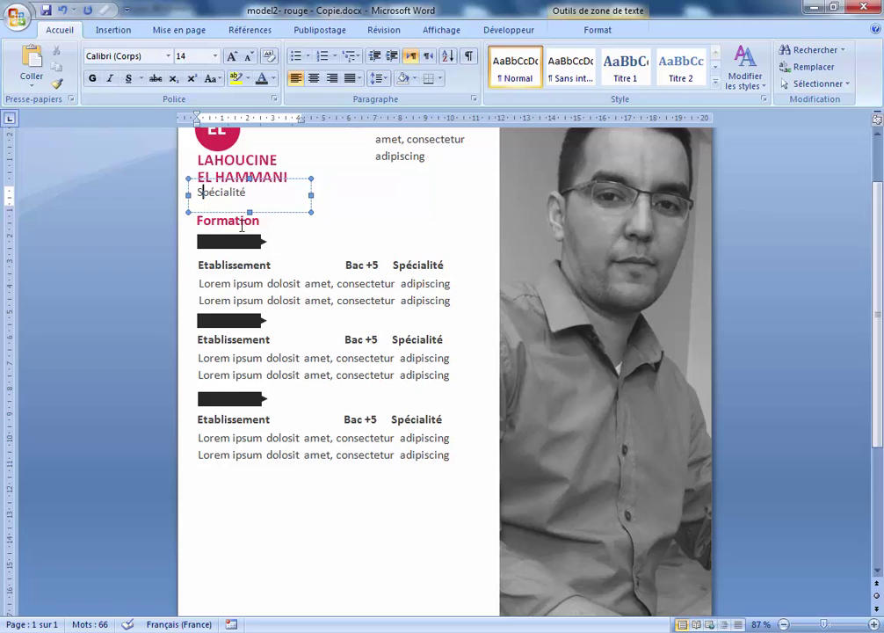
click(257, 211)
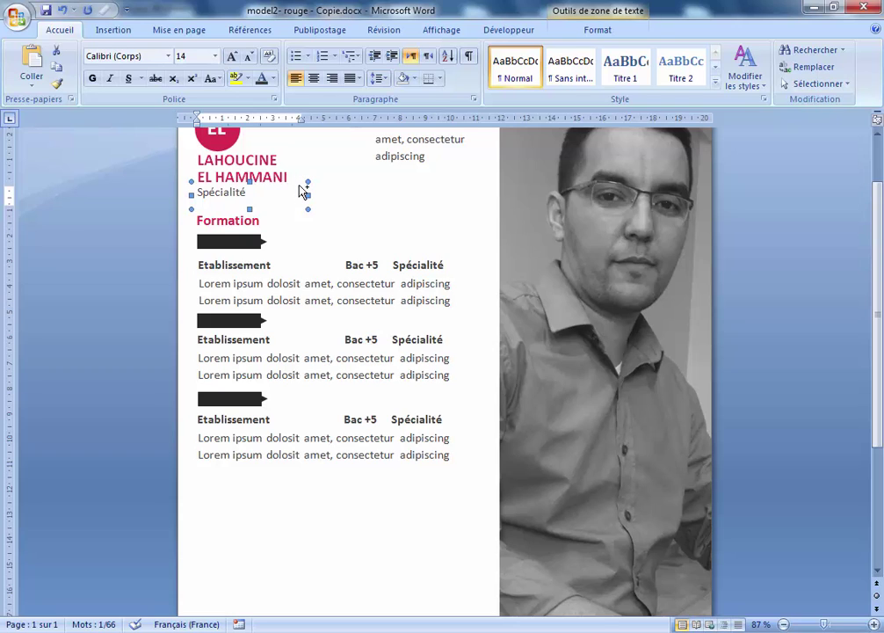
drag(450, 209, 449, 209)
text(2)
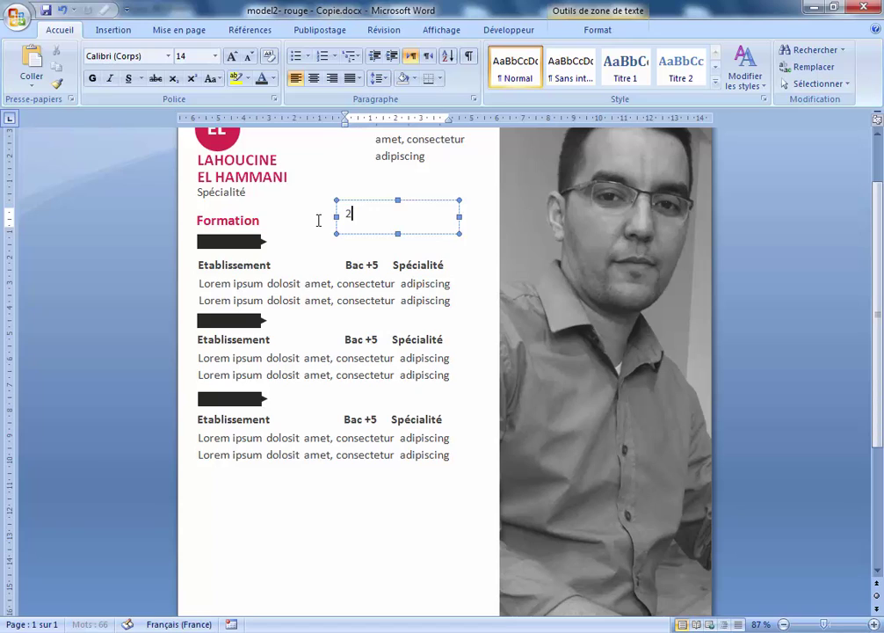
text(006)
drag(459, 218, 369, 221)
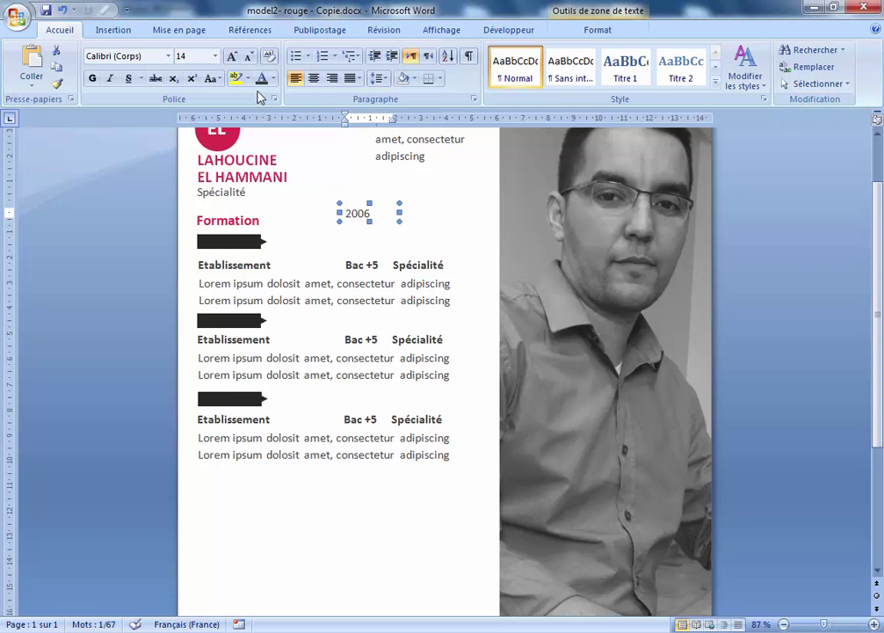
Step: Try to set the 2006 text's font colour to white, and undo the colour change
click(273, 78)
click(261, 131)
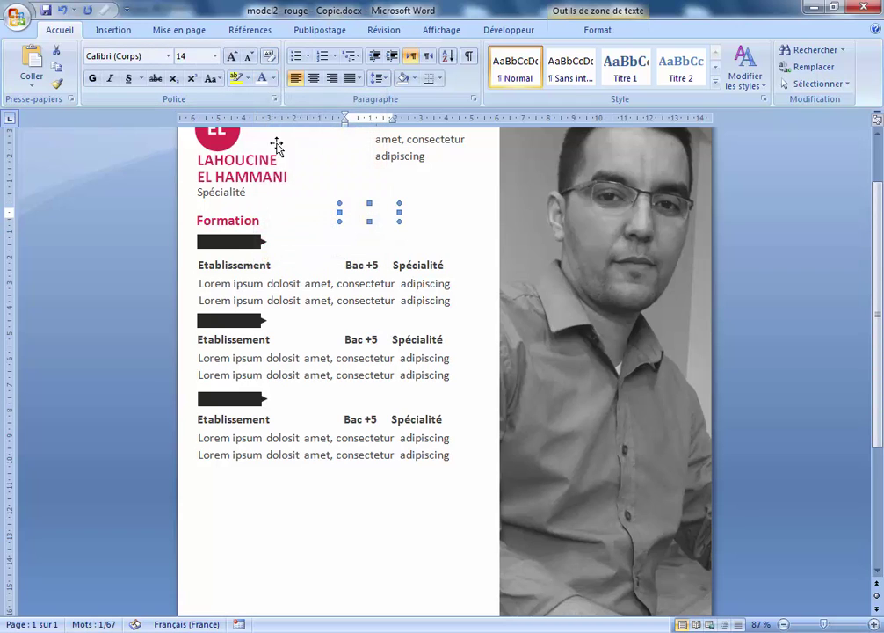
click(342, 205)
click(241, 248)
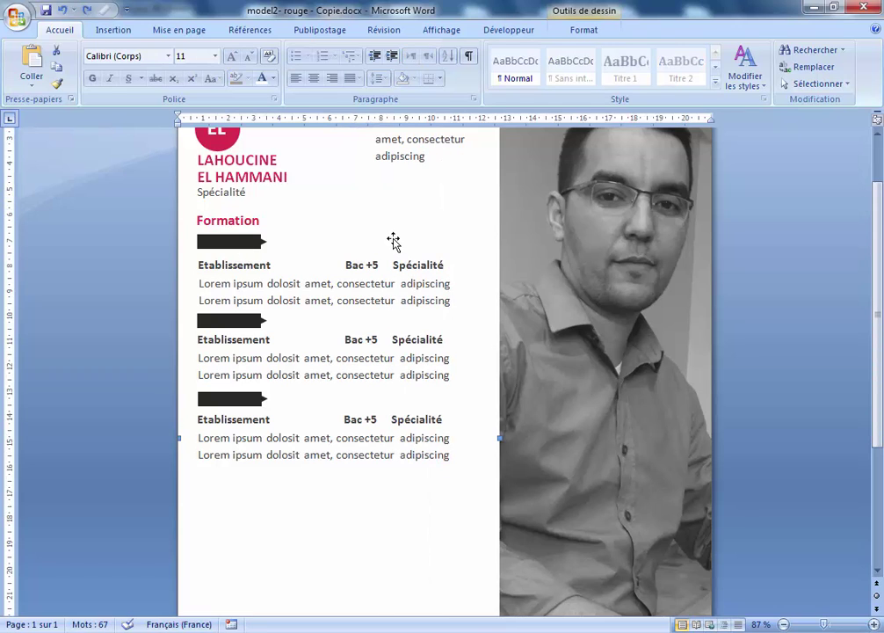
click(63, 11)
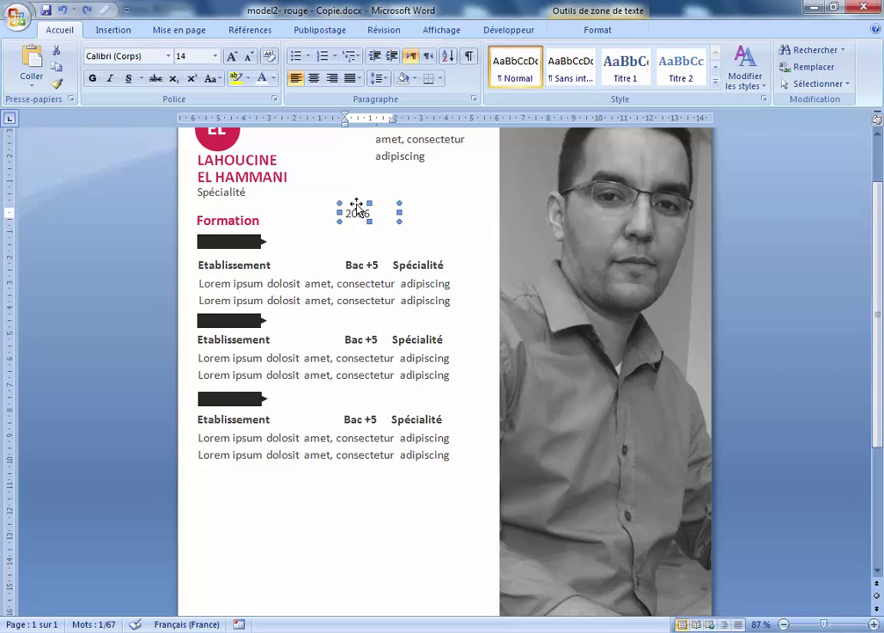
Step: Place the 2006 text box over the first black arrow label and set its font colour to white
click(215, 240)
key(ctrl+Up)
key(ctrl+Up)
key(ctrl+Up)
key(ctrl+Up)
key(ctrl+Left)
key(ctrl+Left)
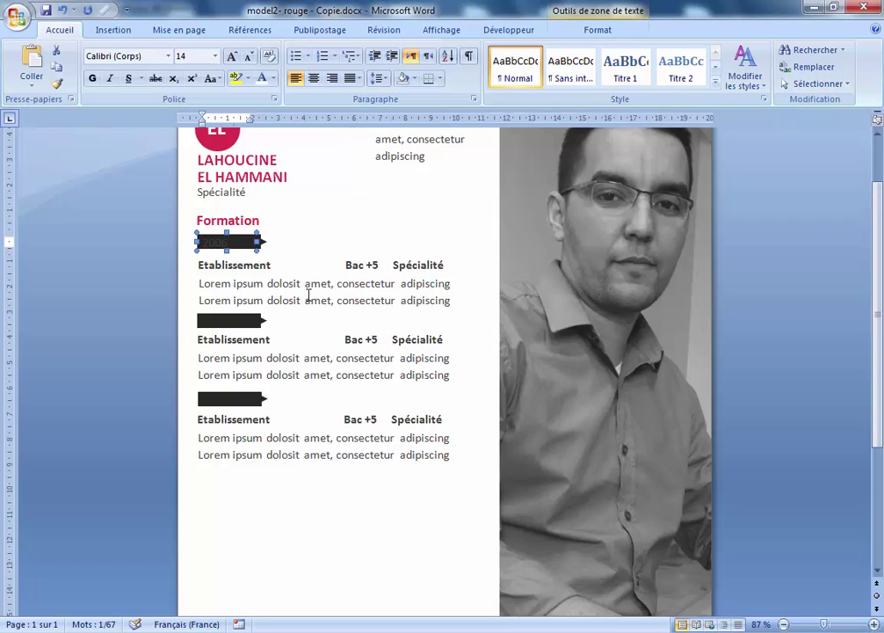
click(259, 80)
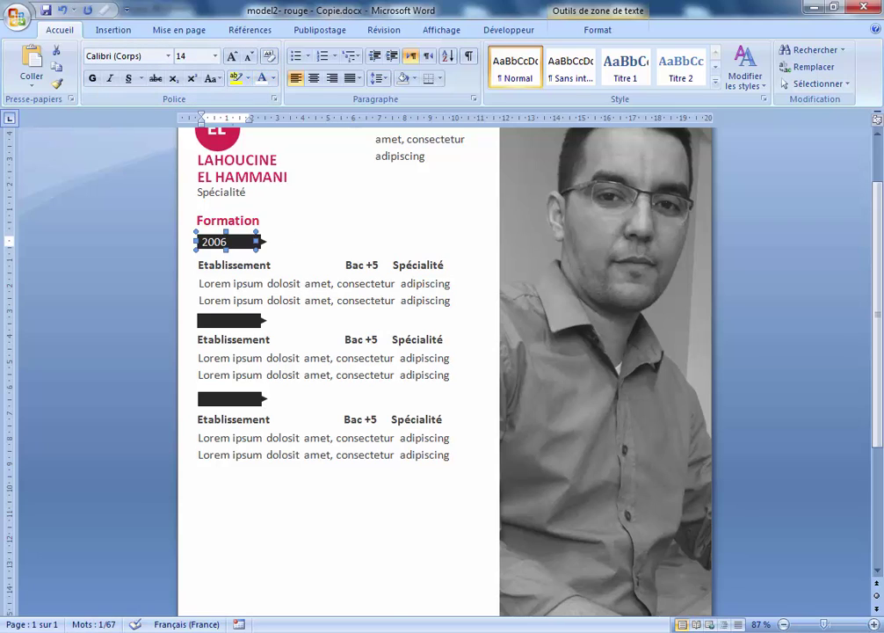
Step: Try reducing the 2006 text's font size to 12, and undo the change
key(ctrl+less)
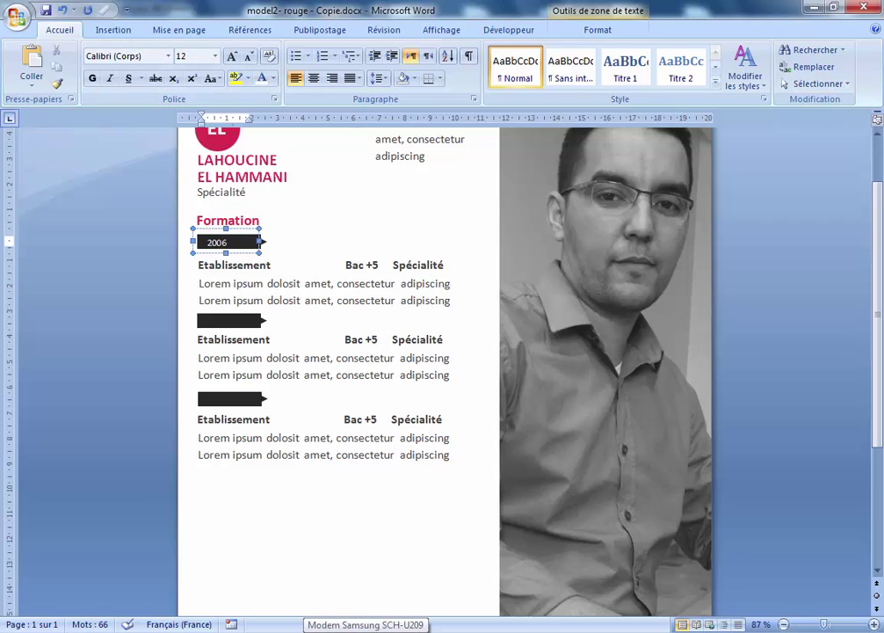
click(196, 191)
key(ctrl+z)
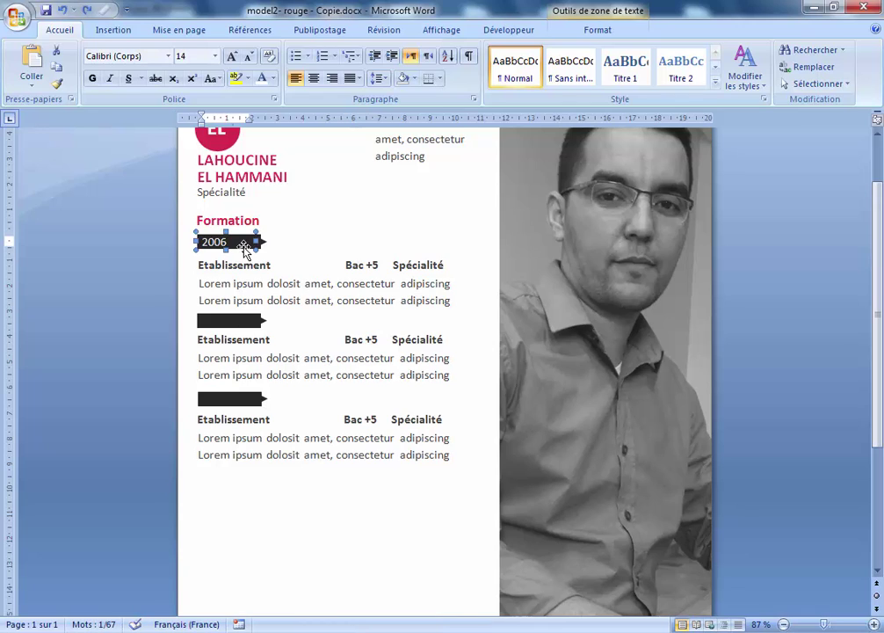
Step: Duplicate the white 2006 text onto the black arrow labels of the second and third entries
drag(244, 248, 242, 393)
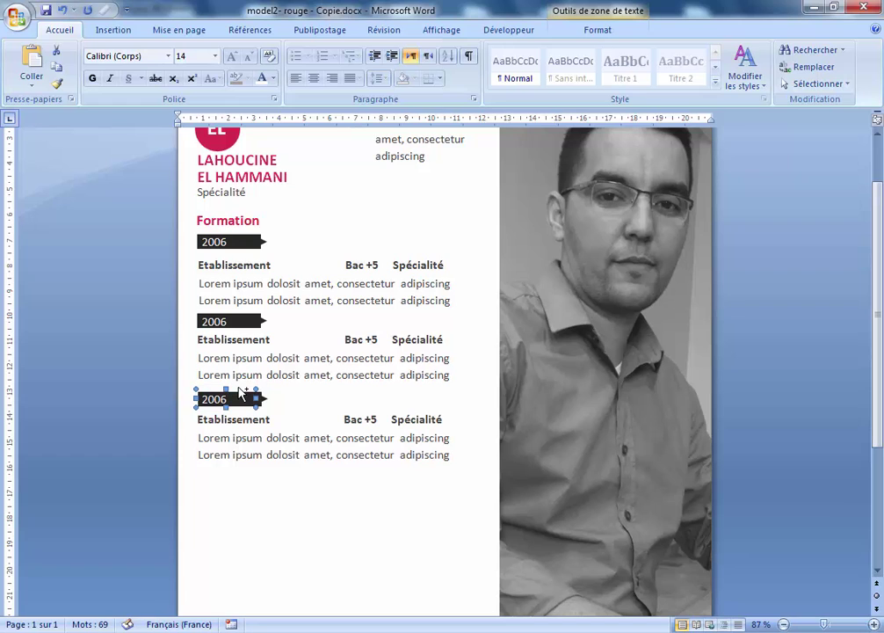
click(122, 355)
mouse_move(877, 373)
mouse_down()
mouse_move(881, 457)
mouse_move(878, 377)
mouse_up()
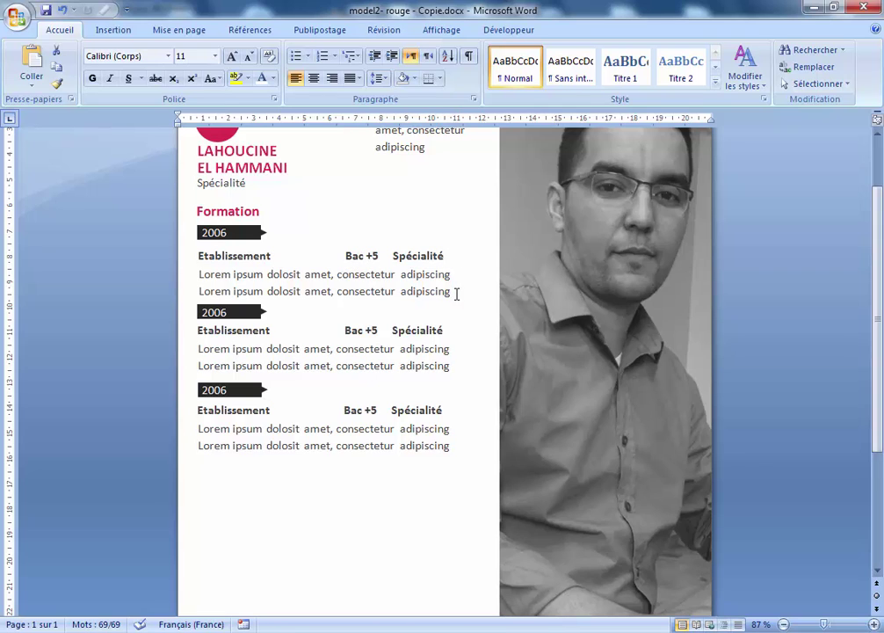
Step: Review the CV page from the contact details through the Formation entries down to the blank area beneath them
scroll(879, 263, up, 2)
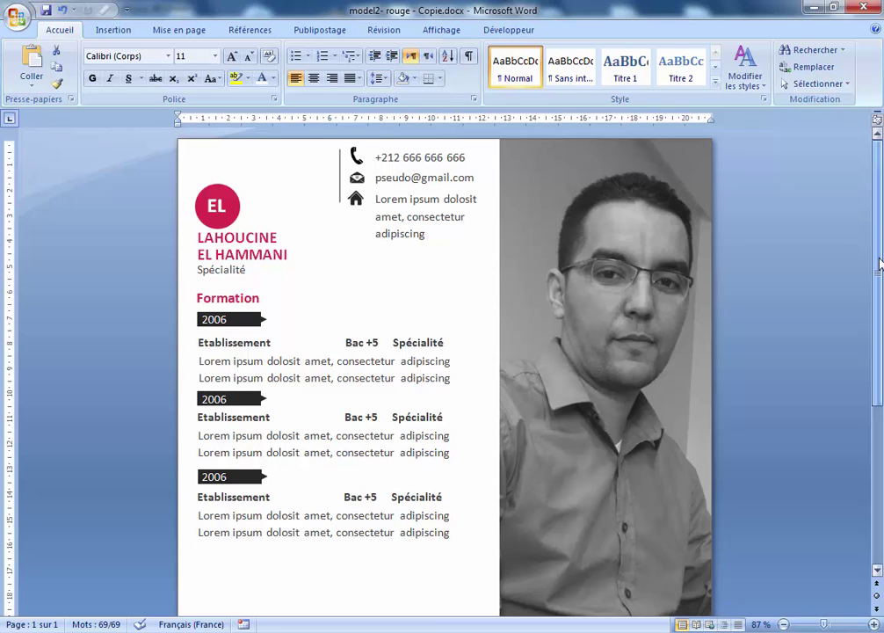
scroll(880, 264, down, 4)
scroll(879, 290, down, 3)
scroll(879, 316, up, 6)
scroll(880, 350, down, 2)
scroll(883, 350, down, 1)
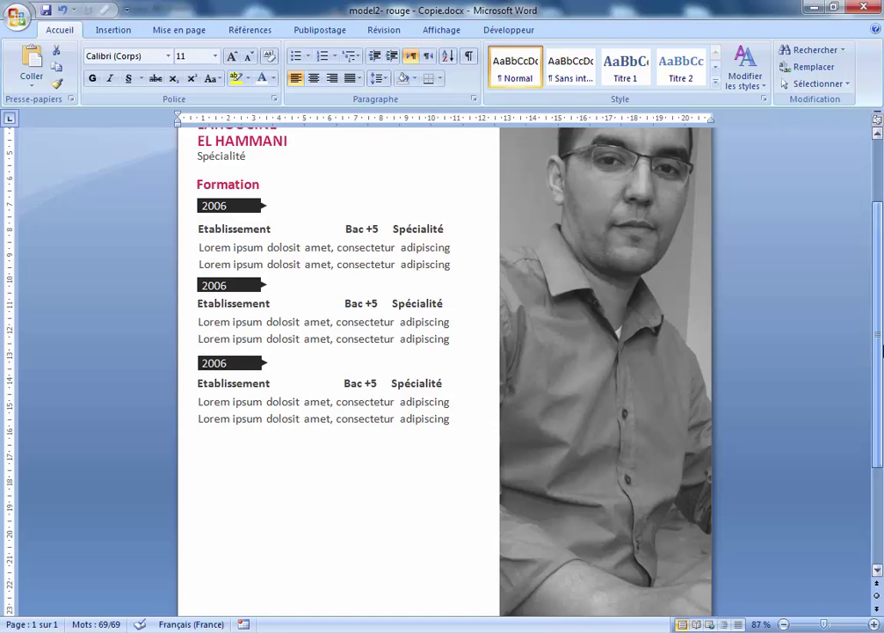
drag(883, 350, 881, 429)
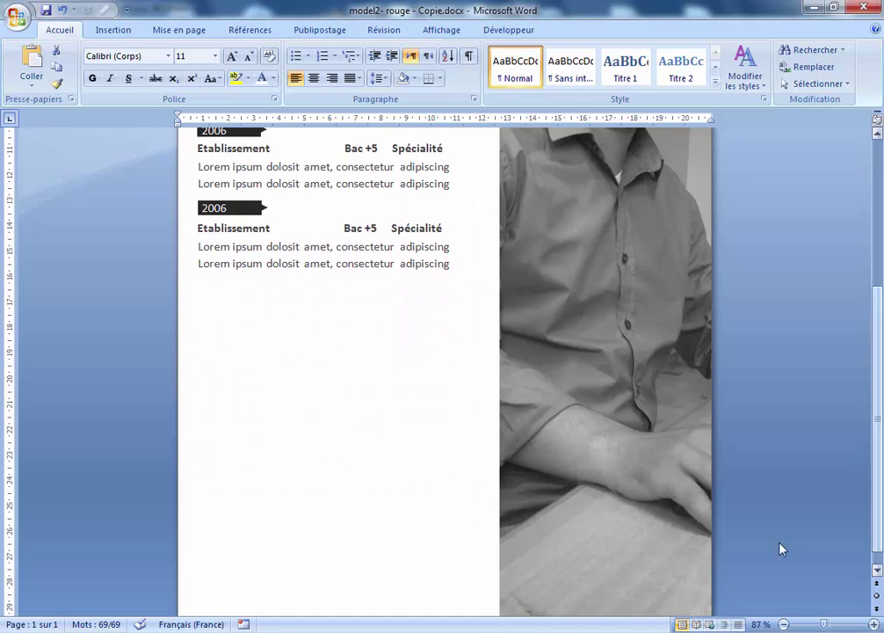
click(506, 631)
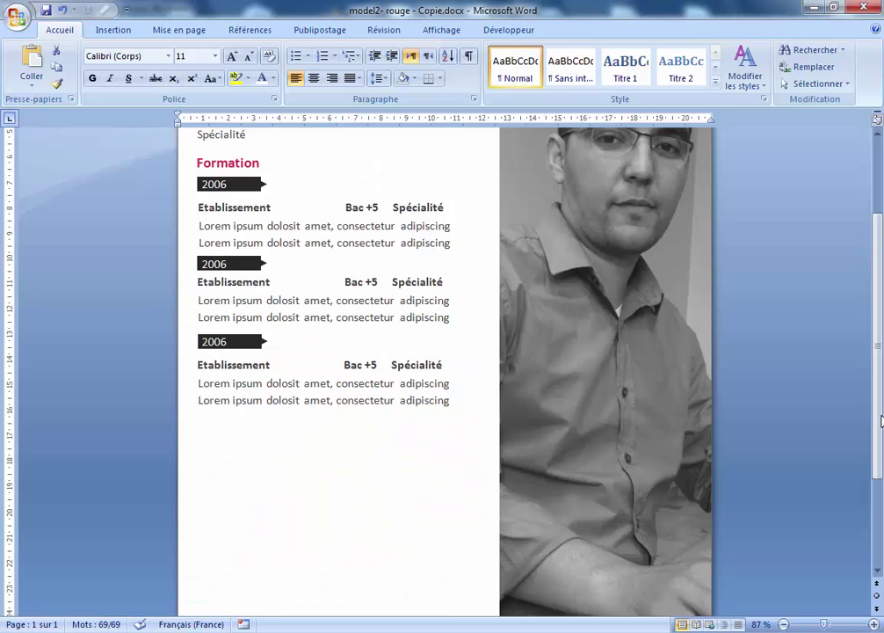
Step: Start drawing a basic shape in the blank area below the third education entry
scroll(439, 369, down, 3)
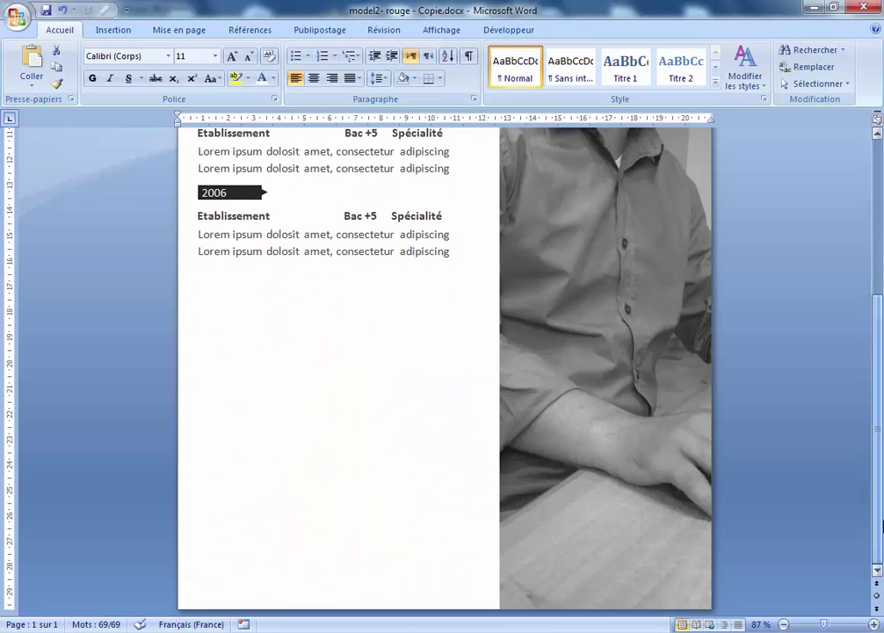
click(109, 30)
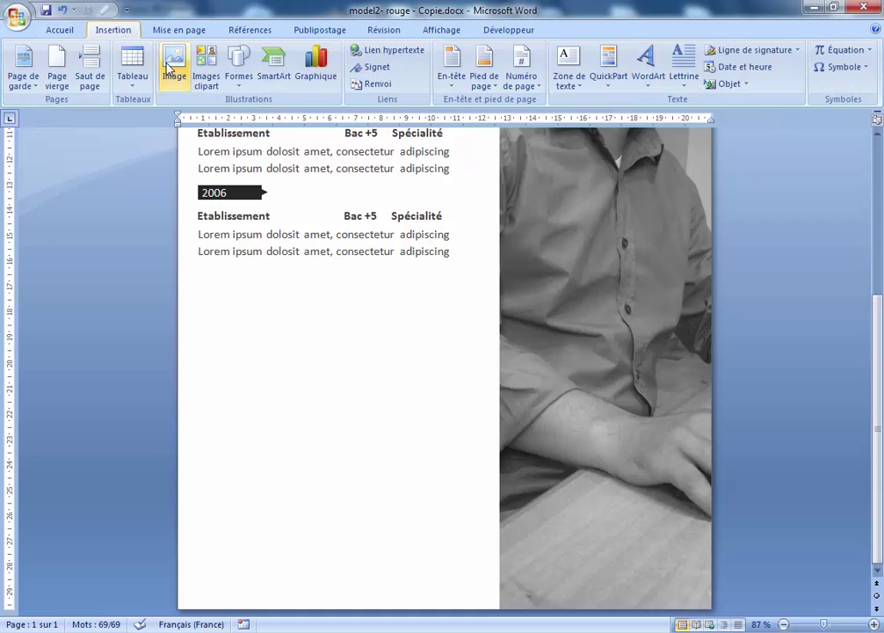
click(238, 66)
click(276, 117)
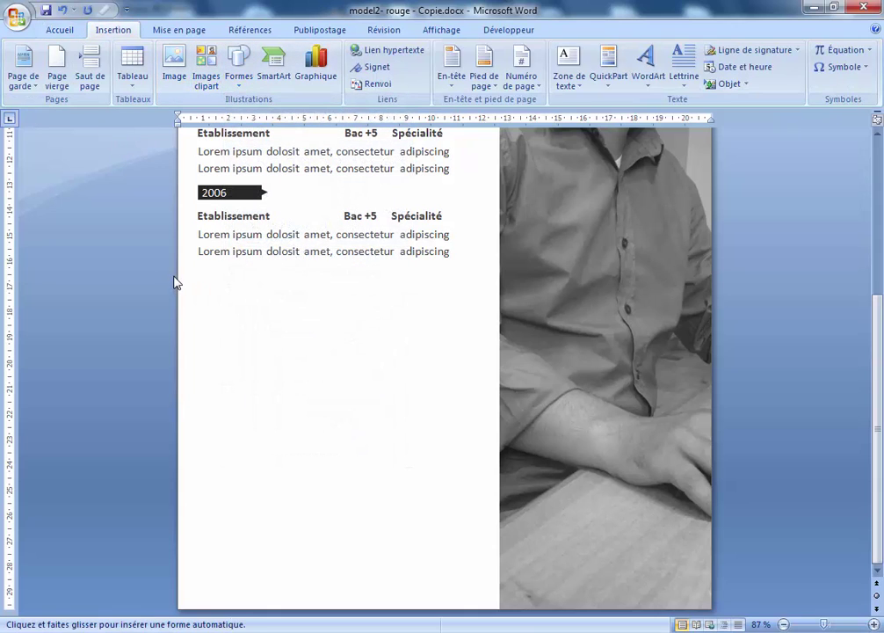